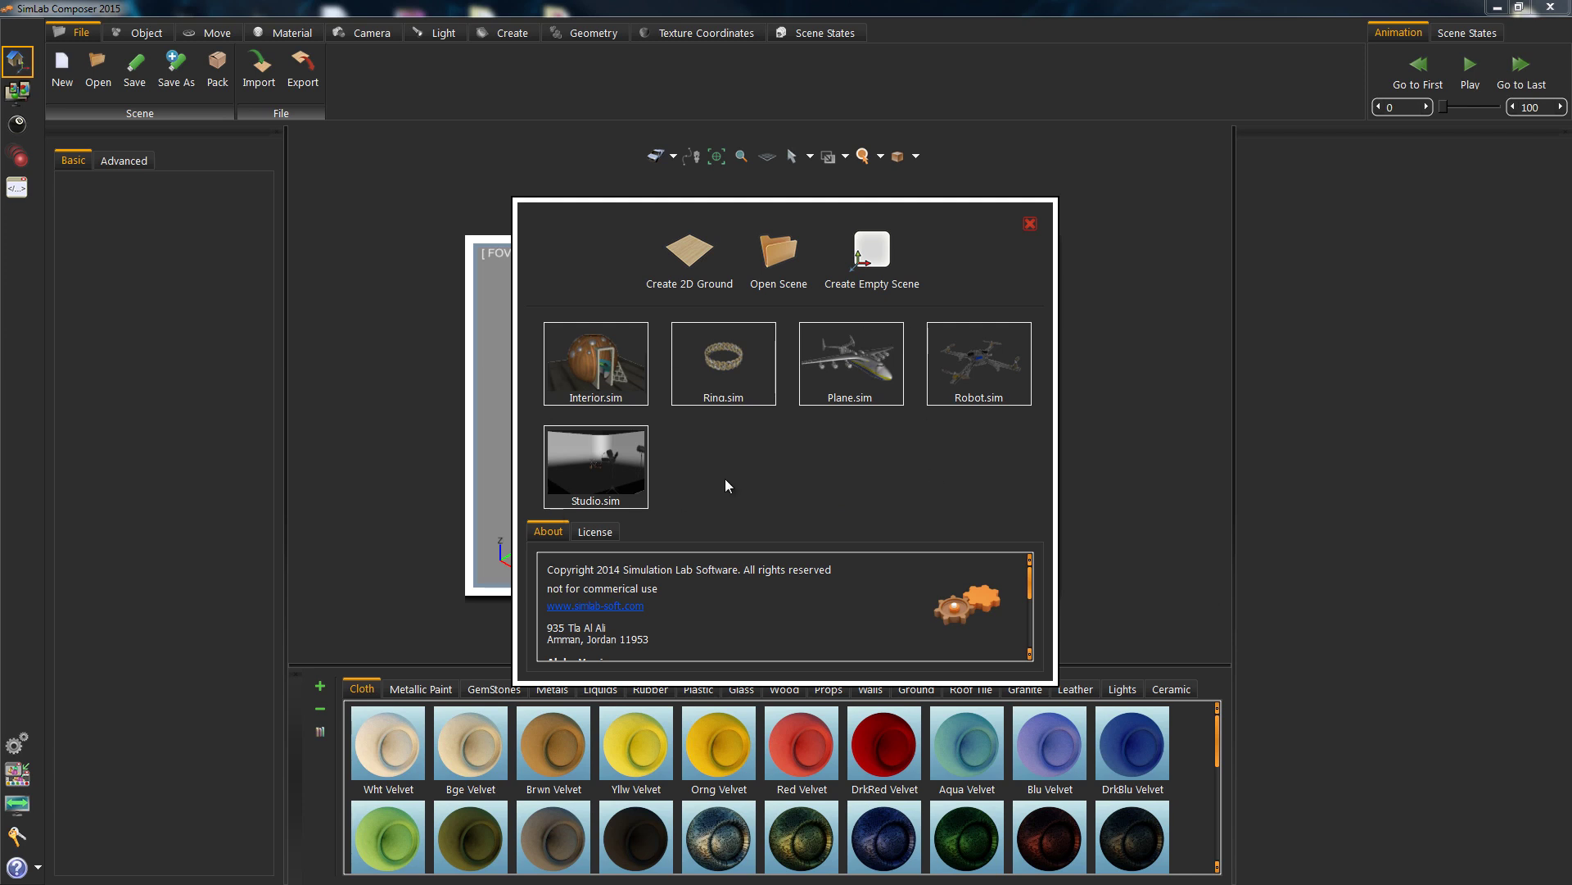
# Open the sample scene Ring.sim and set the camera orbit mode to Spin
pyautogui.click(725, 367)
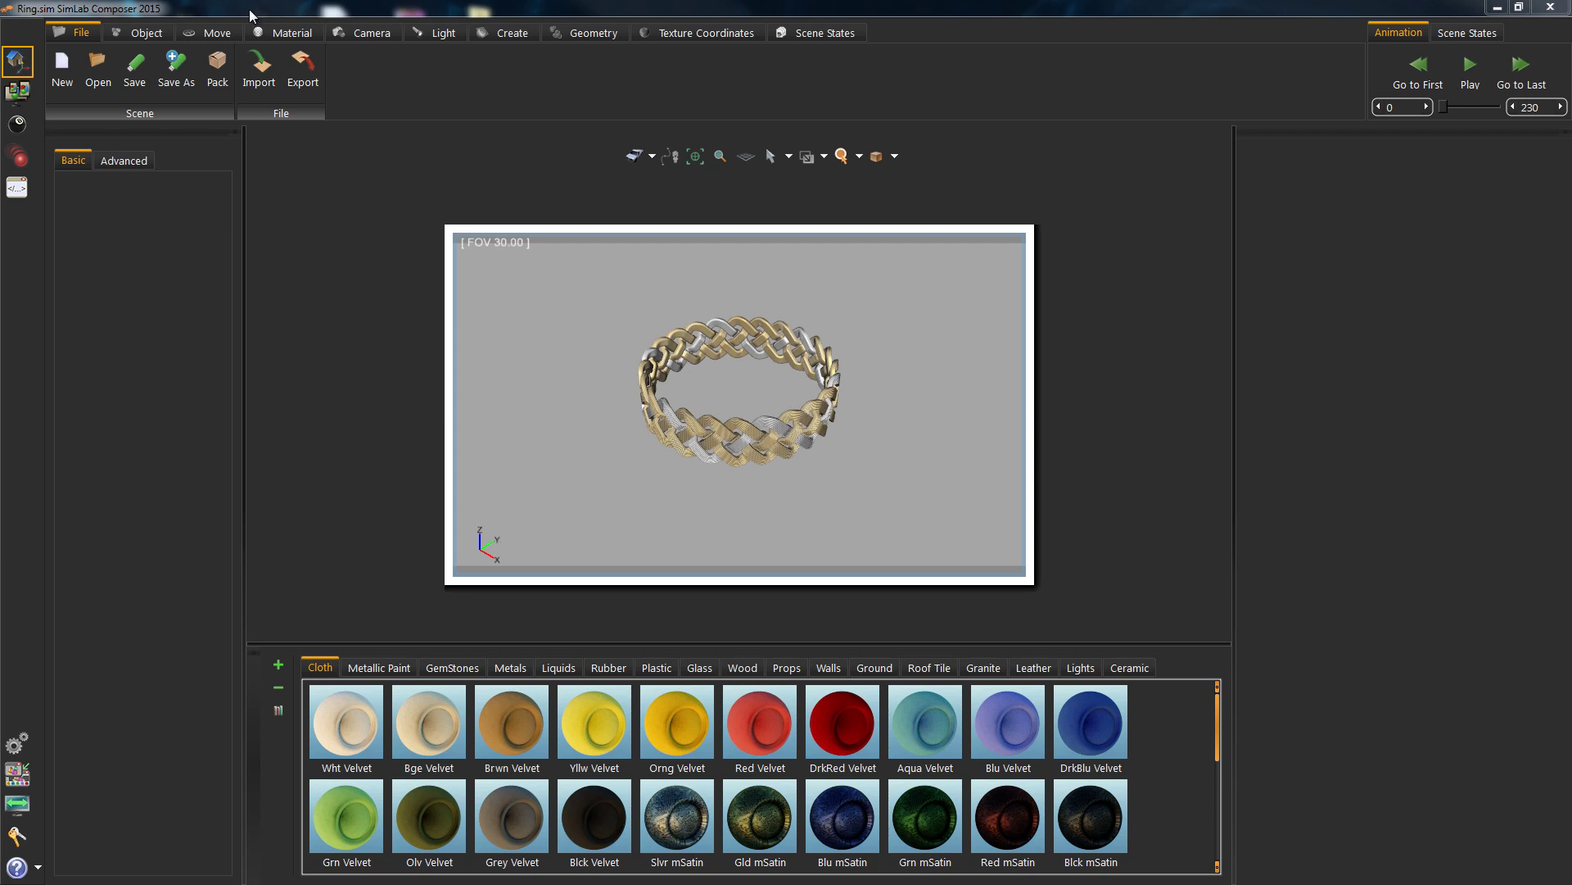
pyautogui.moveTo(668, 471); pyautogui.dragTo(753, 500)
pyautogui.click(370, 33)
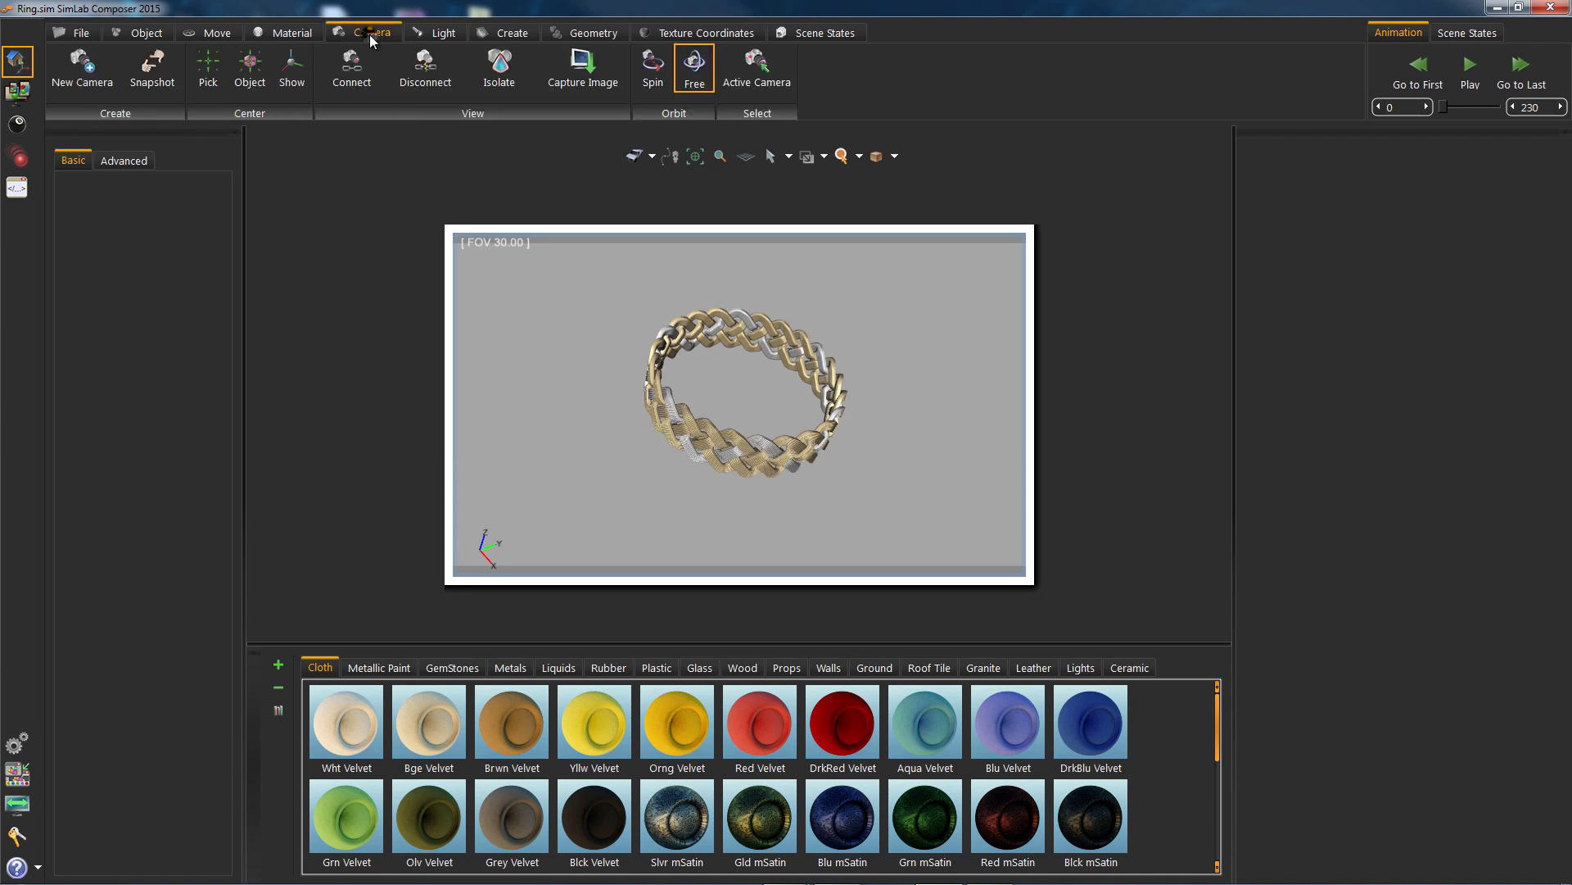
pyautogui.click(653, 74)
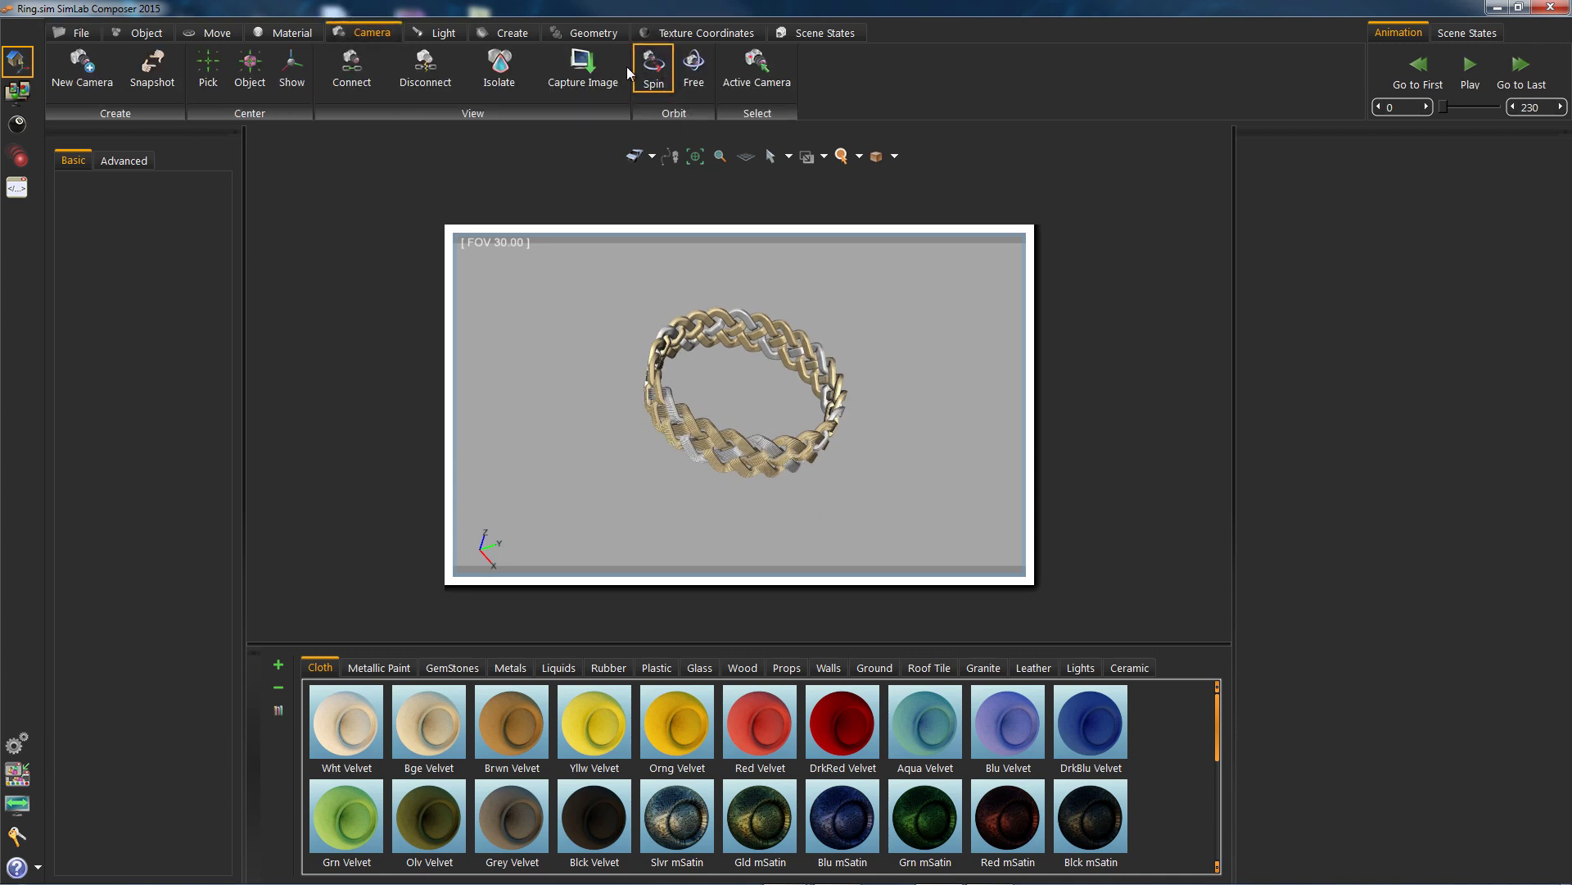
pyautogui.moveTo(804, 484); pyautogui.dragTo(845, 471)
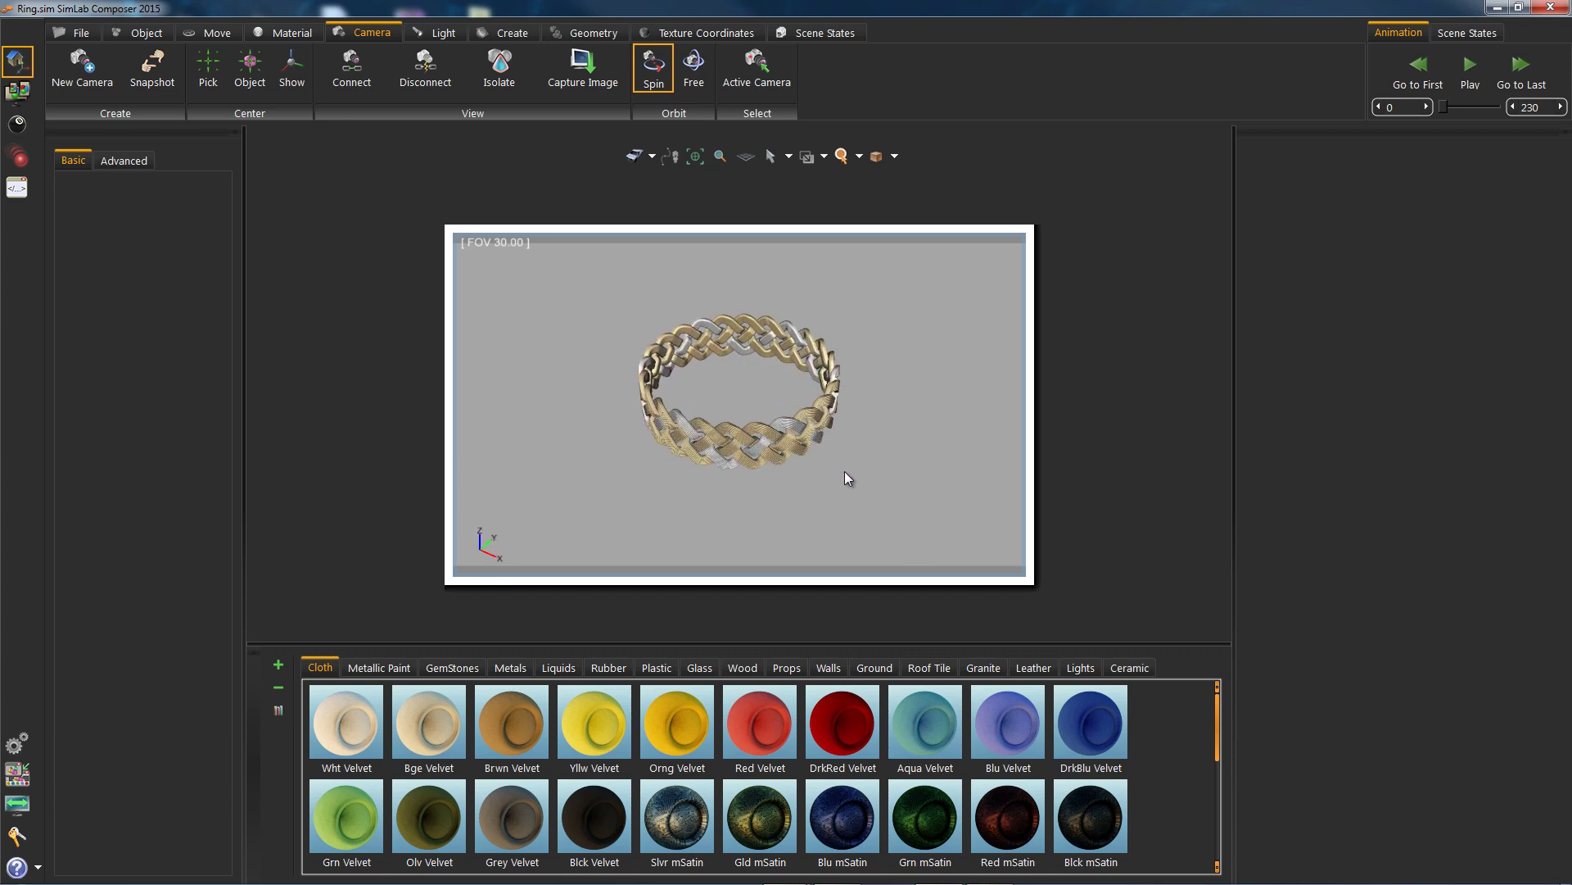
# Delete all animations from the ring scene in the animation workspace
pyautogui.click(18, 157)
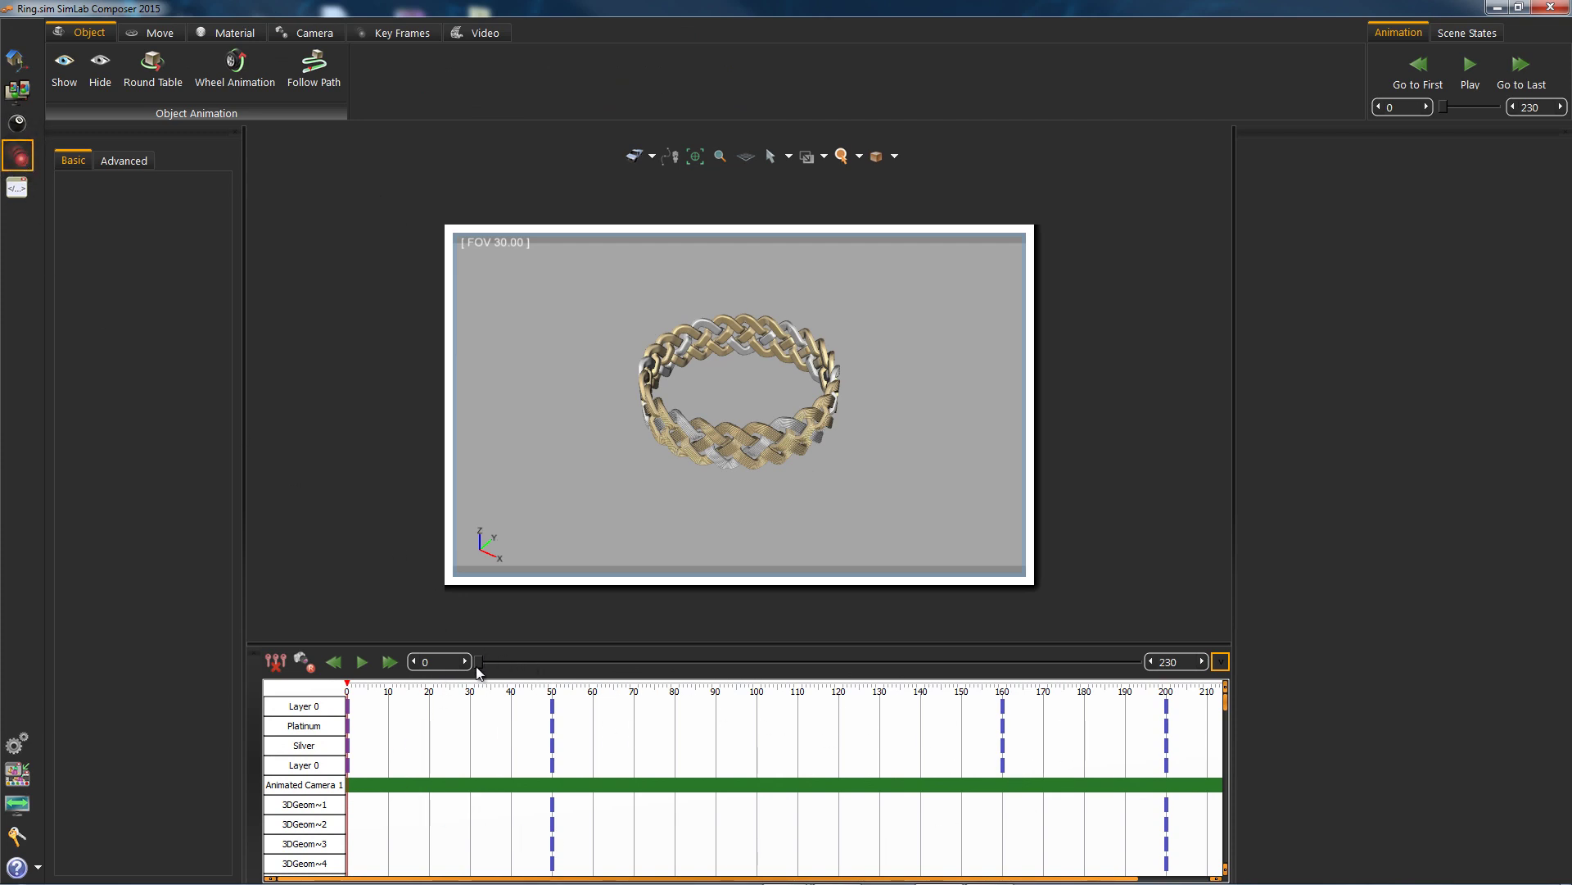
pyautogui.moveTo(488, 660)
pyautogui.mouseDown()
pyautogui.moveTo(850, 642)
pyautogui.moveTo(480, 659)
pyautogui.mouseUp()
pyautogui.click(305, 663)
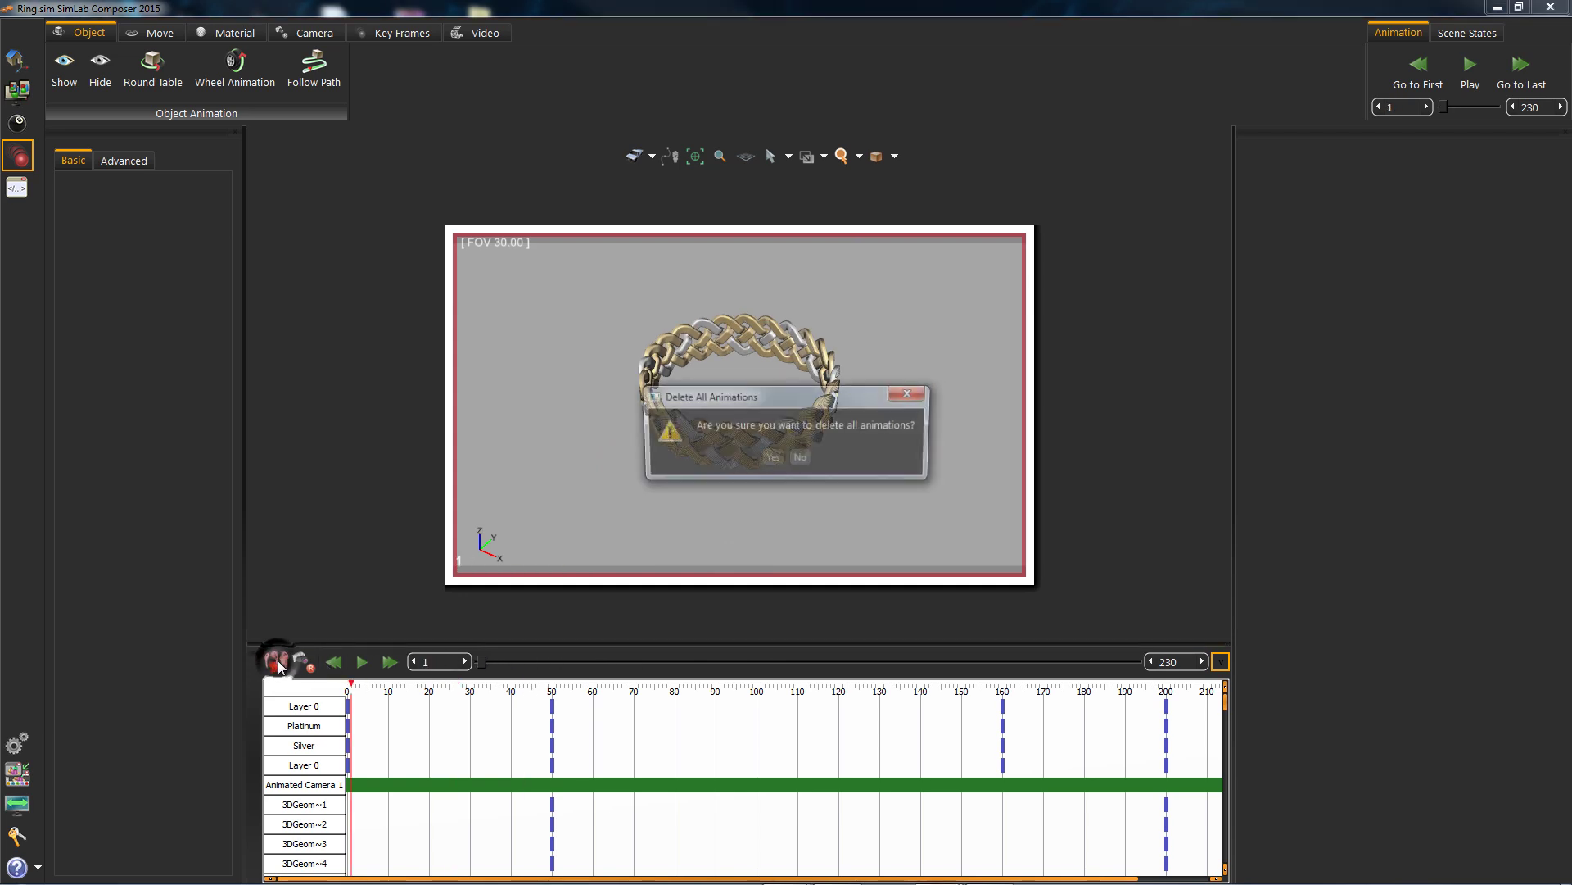
pyautogui.click(770, 459)
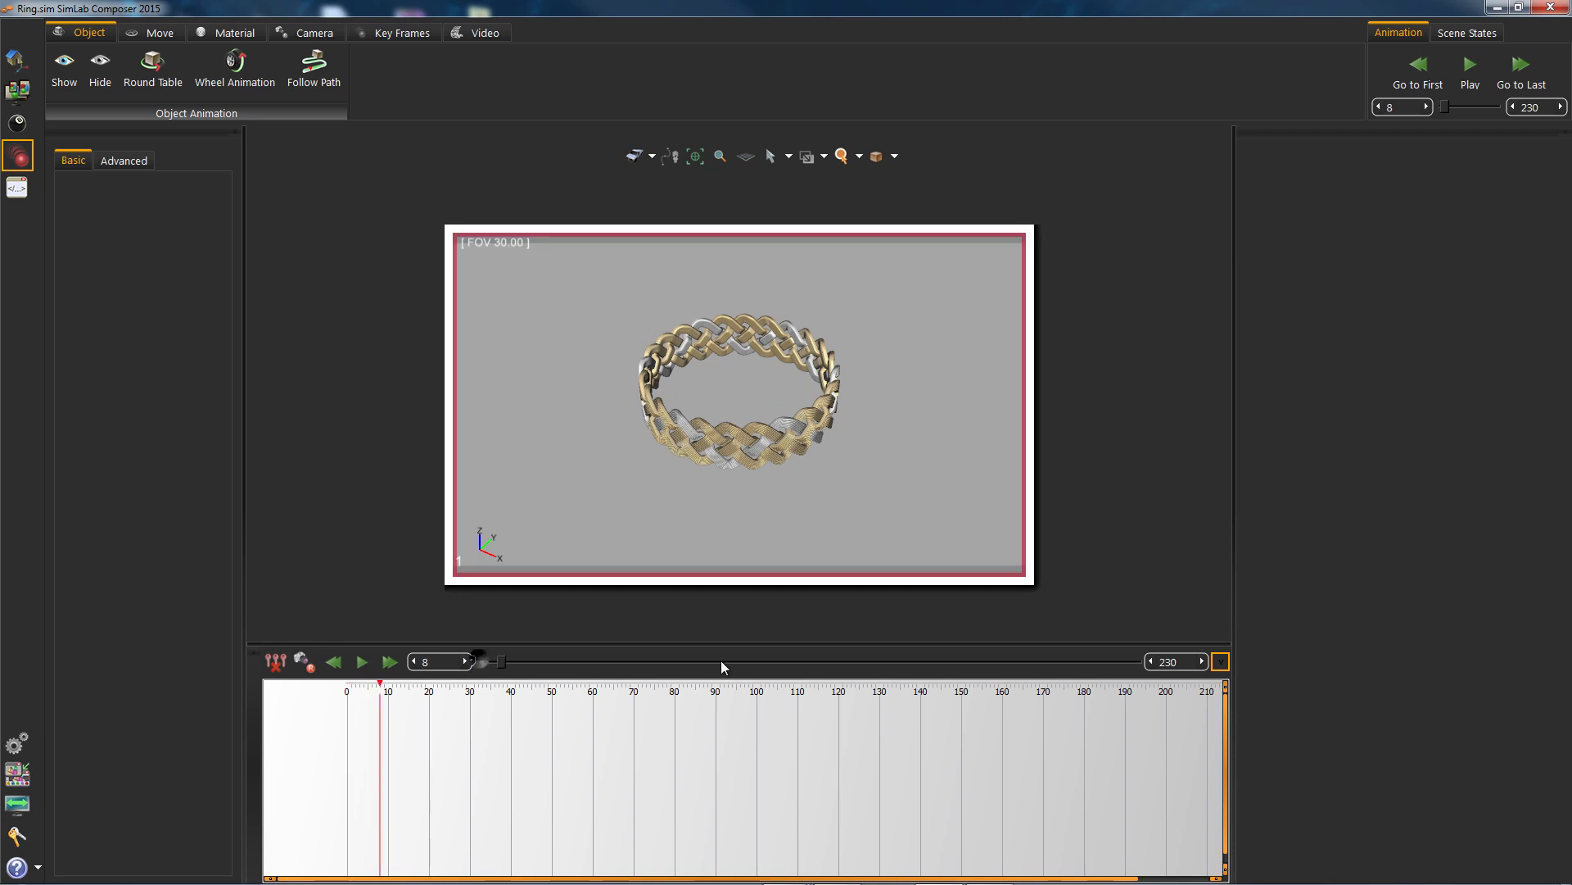
# Preview the saved scene states Scene1 and Scene20
pyautogui.moveTo(752, 522); pyautogui.dragTo(623, 494)
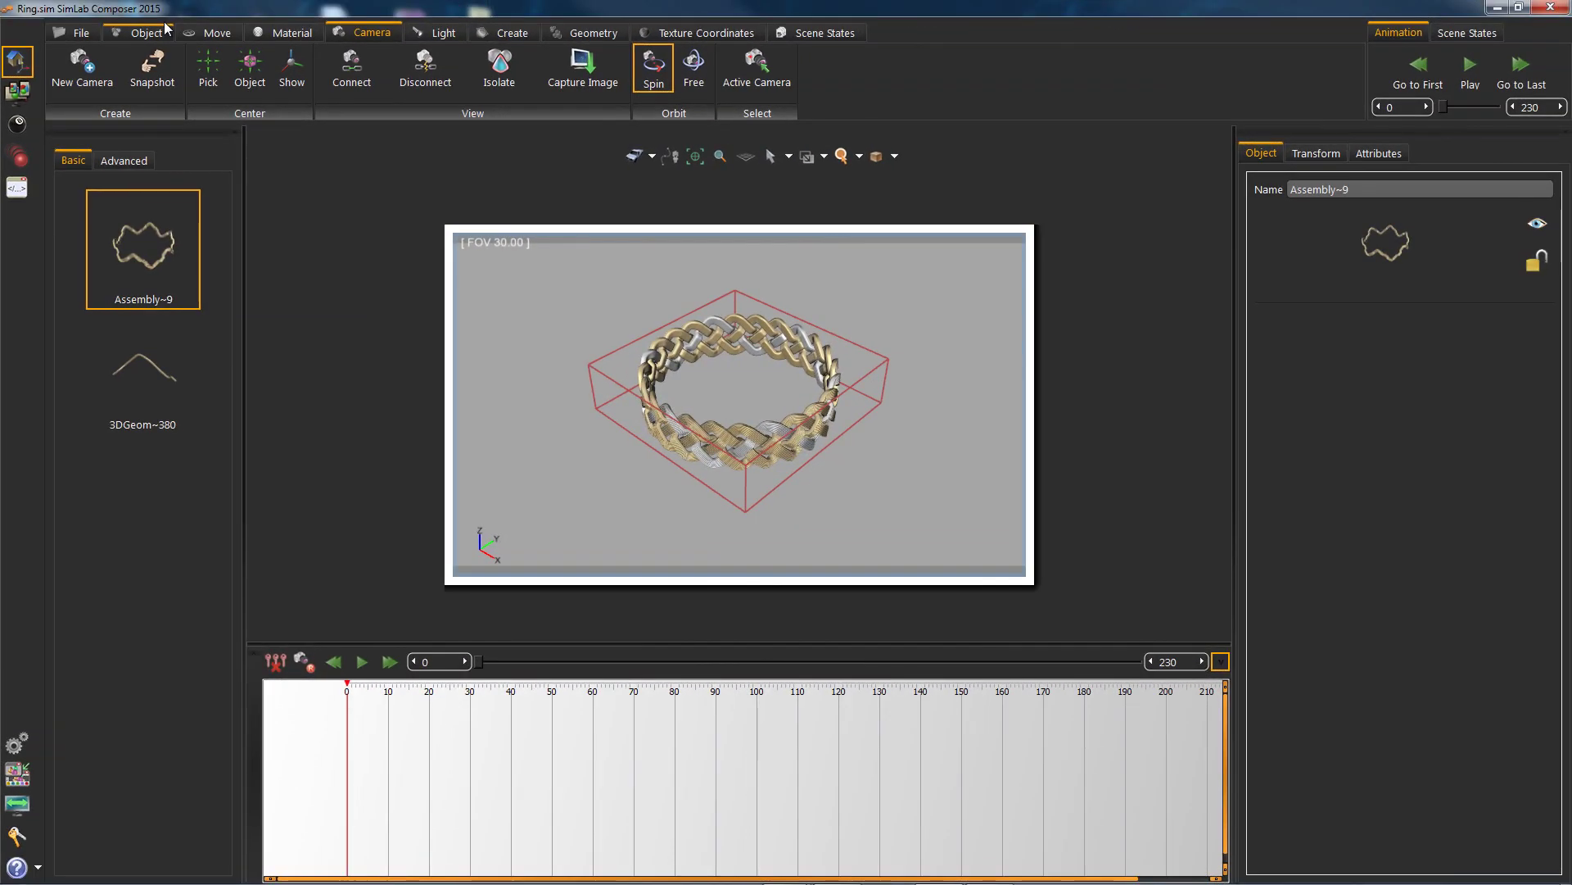
pyautogui.click(813, 33)
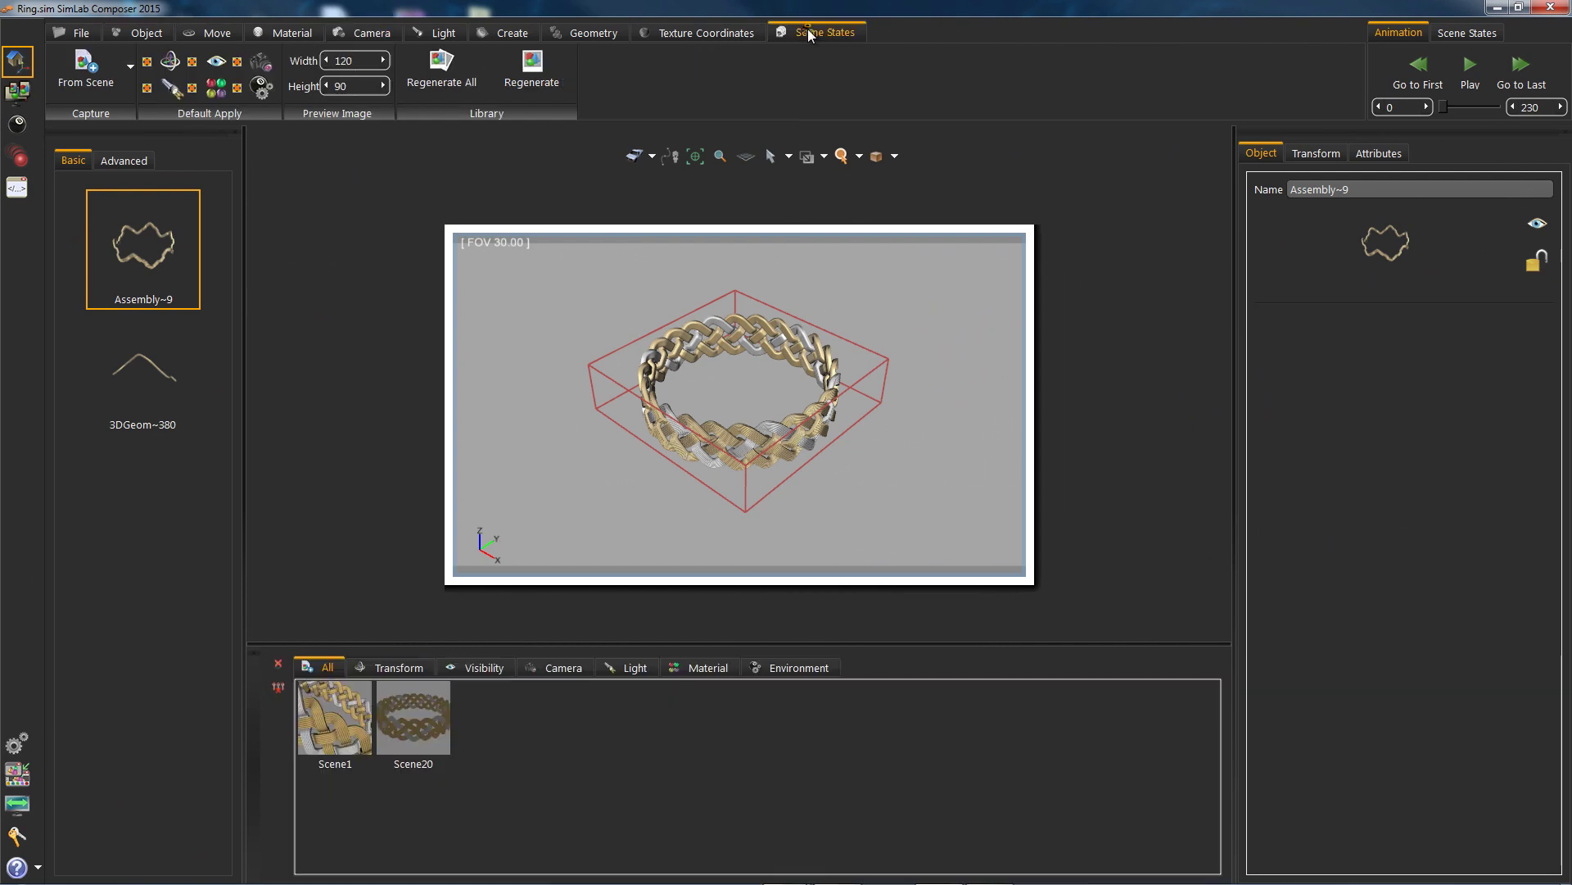
pyautogui.click(367, 732)
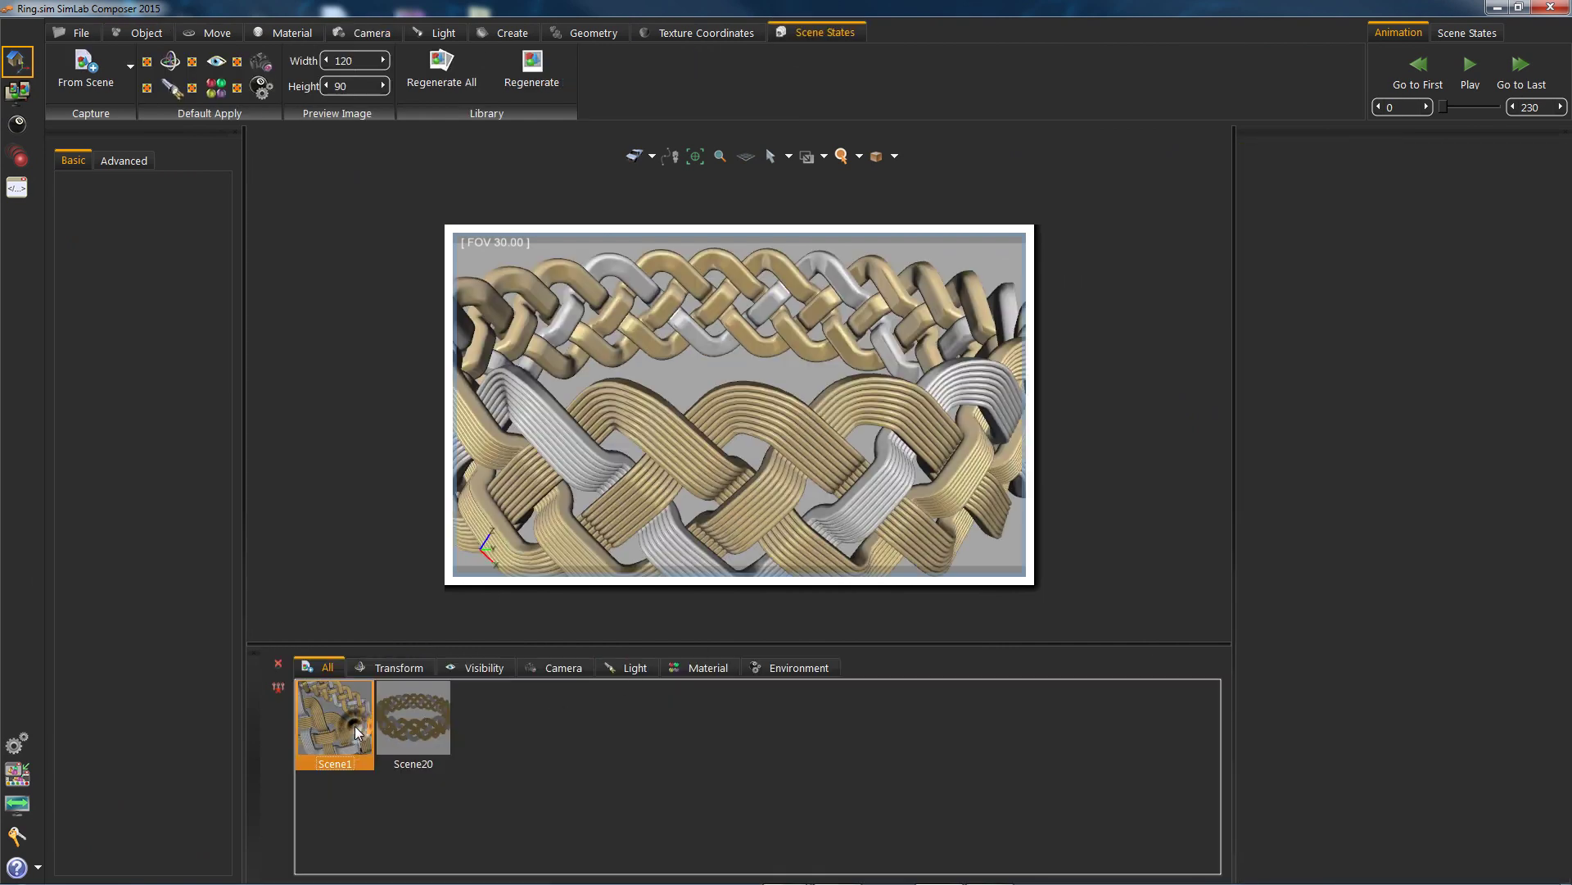
pyautogui.click(403, 732)
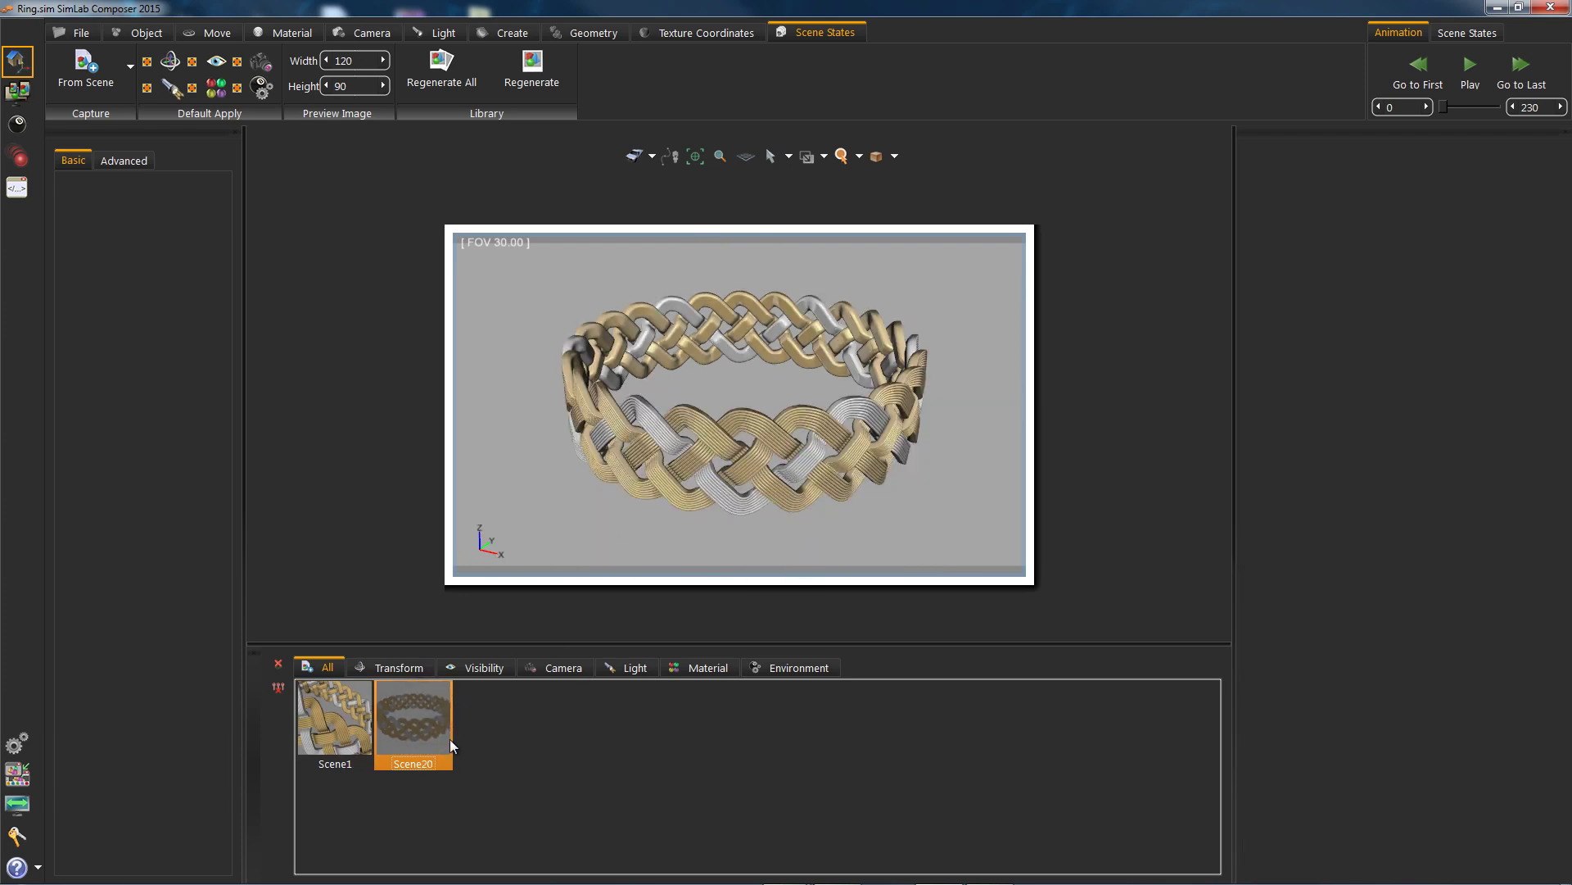
pyautogui.click(334, 734)
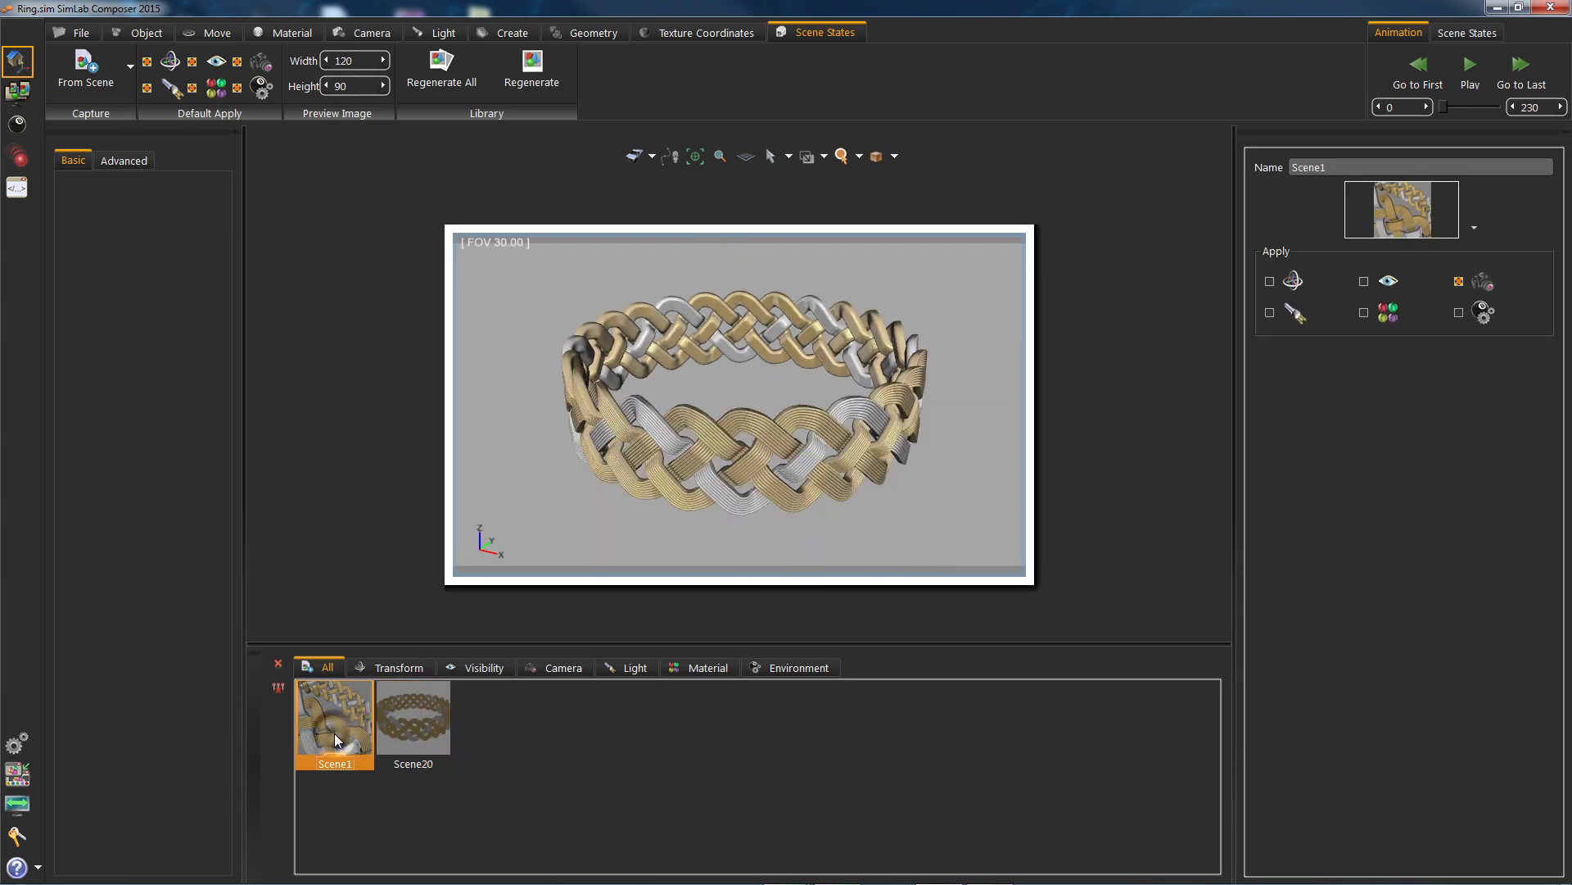
# Delete all saved scene states and show the whole ring in the view
pyautogui.click(276, 688)
pyautogui.moveTo(745, 508)
pyautogui.mouseDown()
pyautogui.moveTo(470, 503)
pyautogui.moveTo(808, 503)
pyautogui.moveTo(735, 488)
pyautogui.mouseUp()
pyautogui.scroll(-3, 729, 467)
pyautogui.click(326, 666)
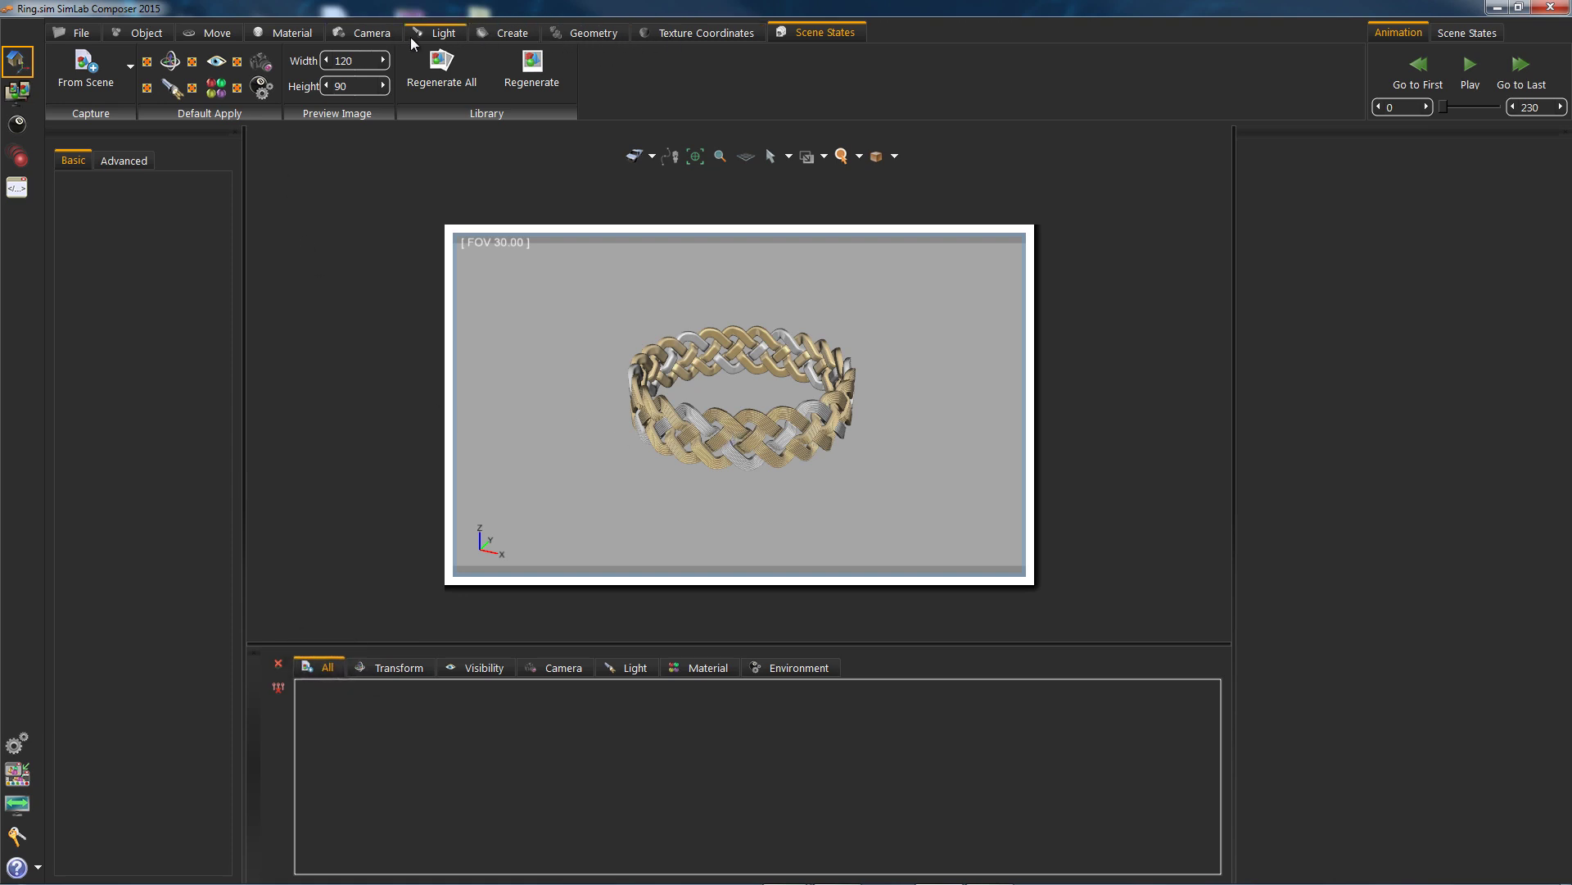
# Apply the Reddish Bronze and Chrome materials from the Metals library to two different strands of the ring
pyautogui.click(295, 41)
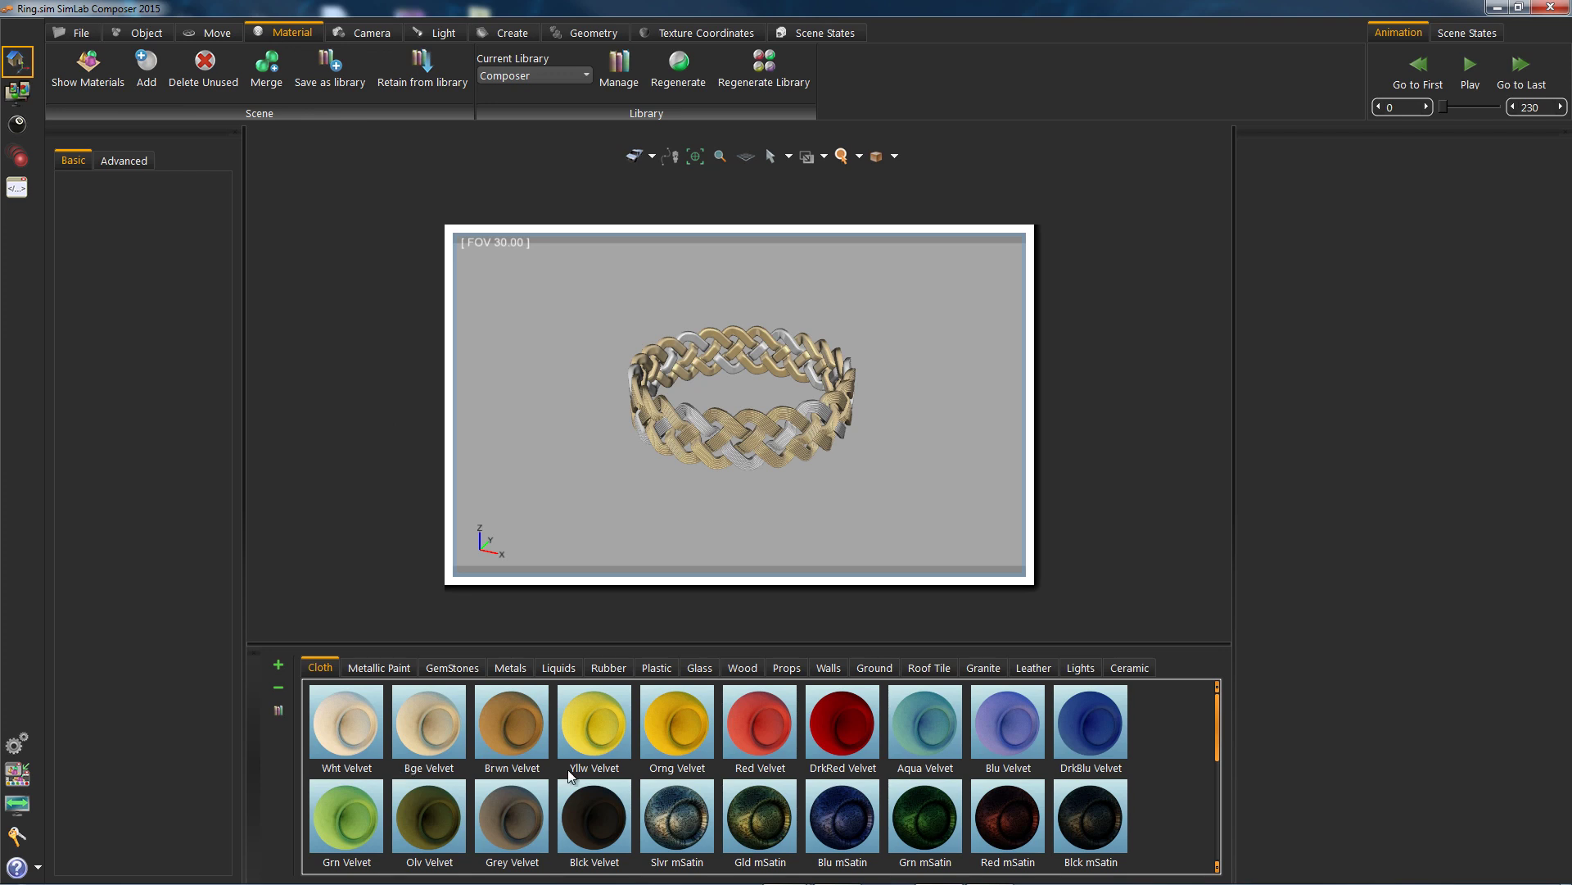
pyautogui.click(514, 668)
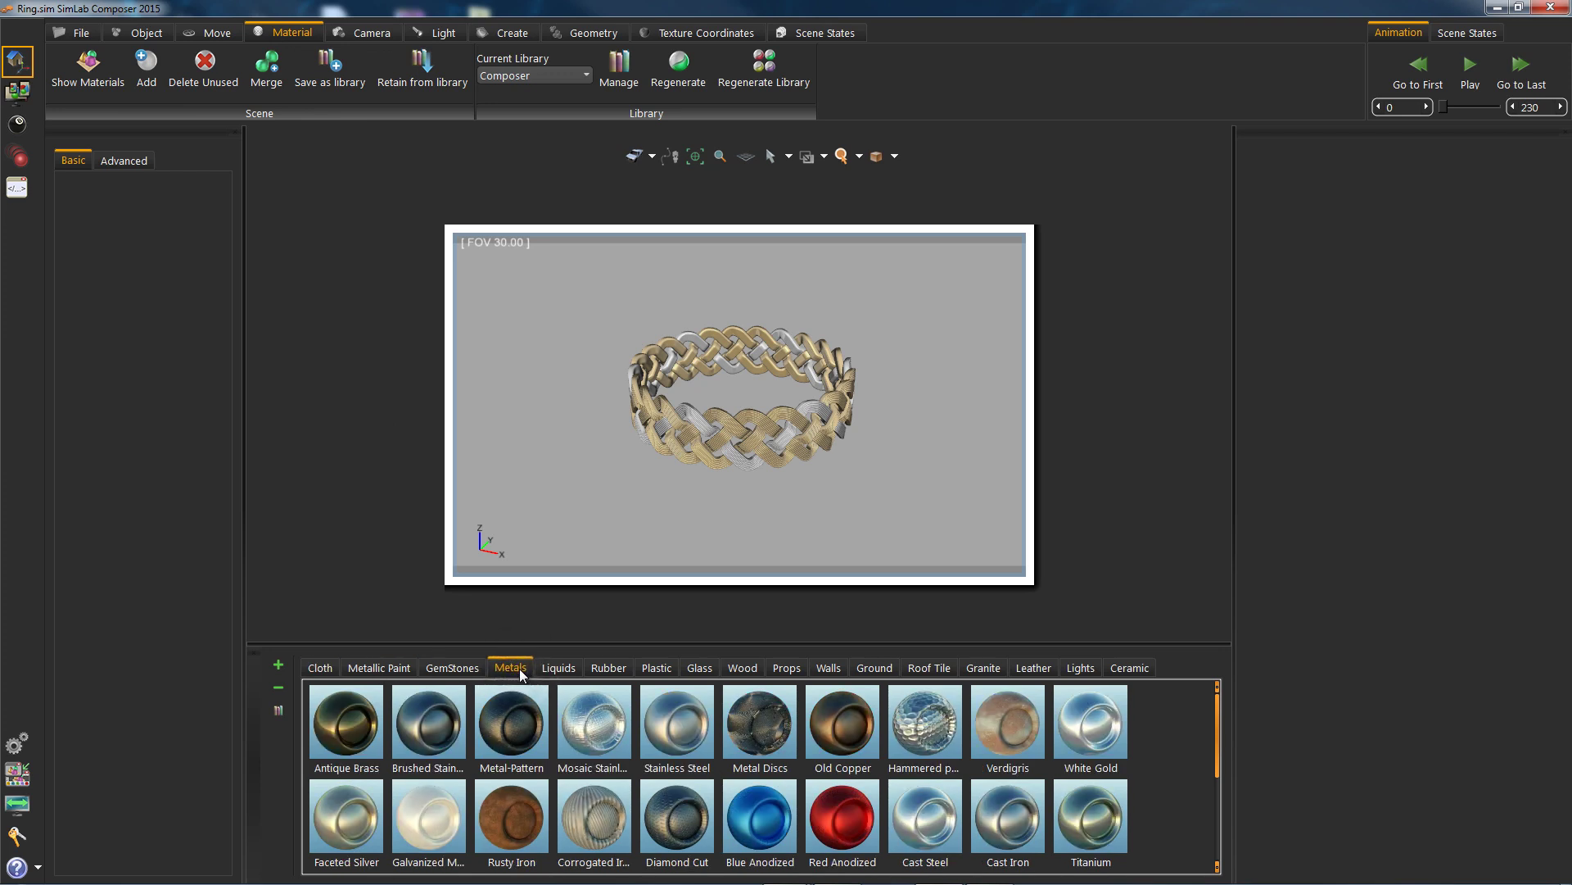
pyautogui.scroll(-5, 937, 775)
pyautogui.moveTo(1007, 725); pyautogui.dragTo(754, 446)
pyautogui.moveTo(745, 374); pyautogui.dragTo(746, 440, button='right')
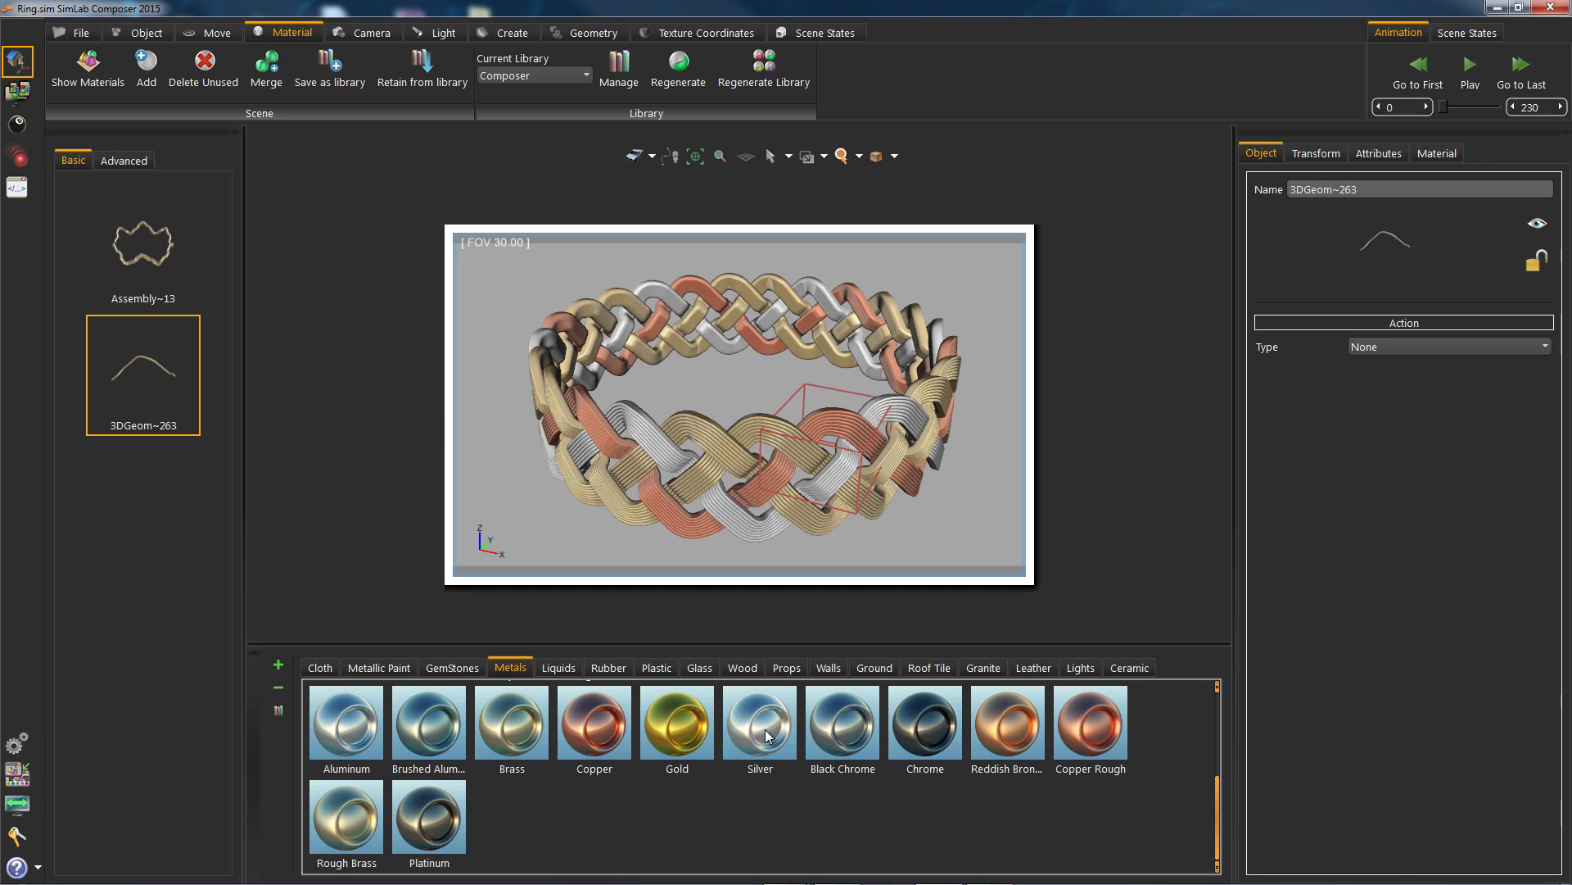
pyautogui.moveTo(926, 725); pyautogui.dragTo(710, 473)
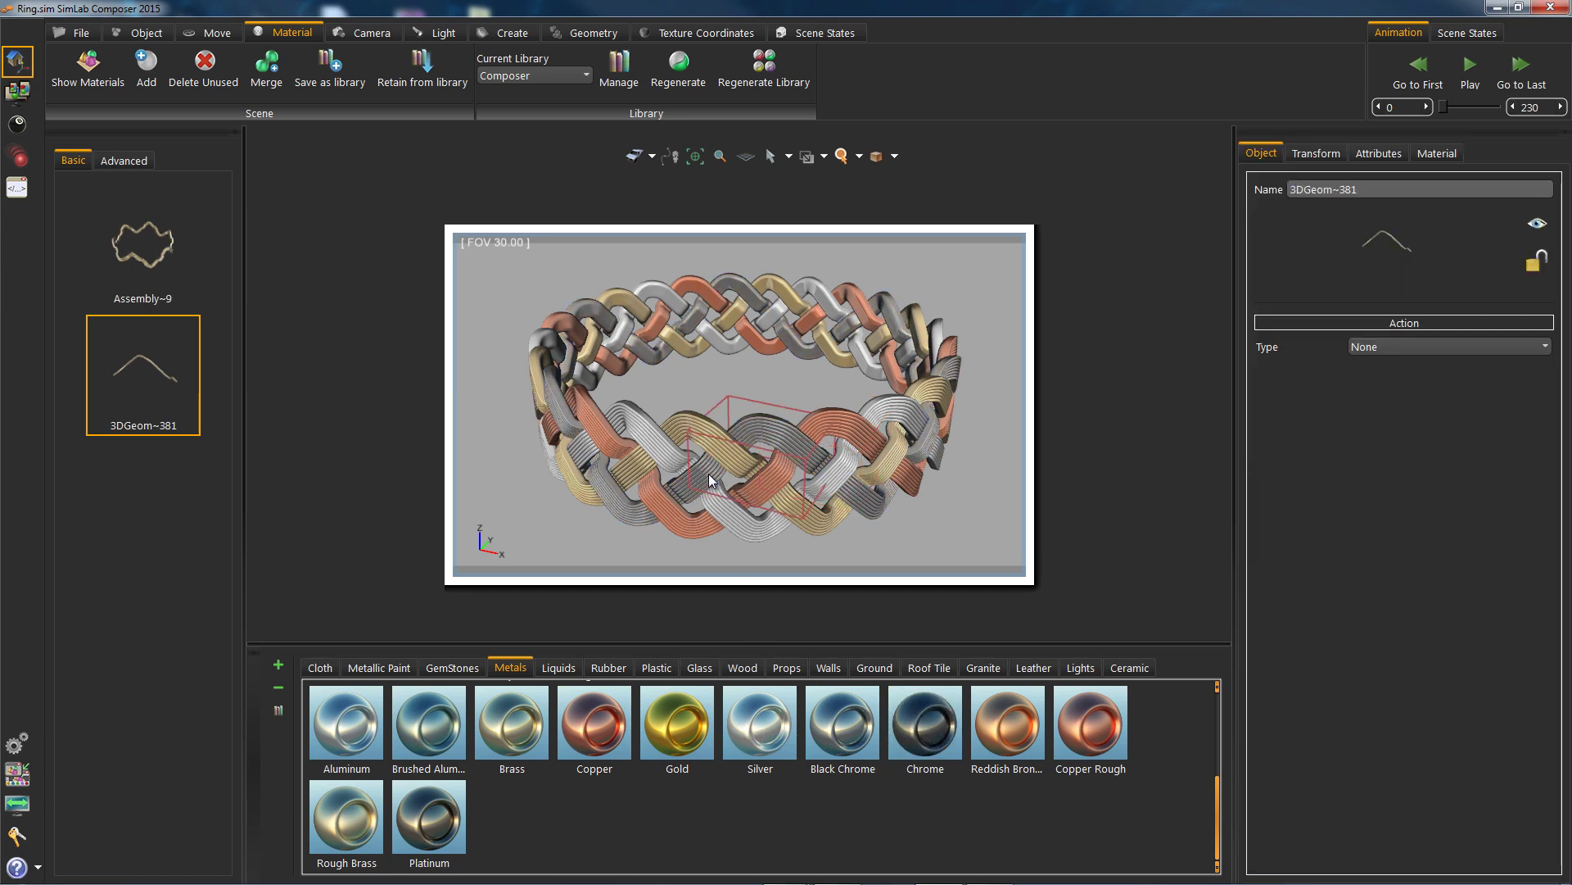
# Preview the ring's new metals with real-time rendering while orbiting it, and end the preview
pyautogui.hotkey('ctrl', 'r')
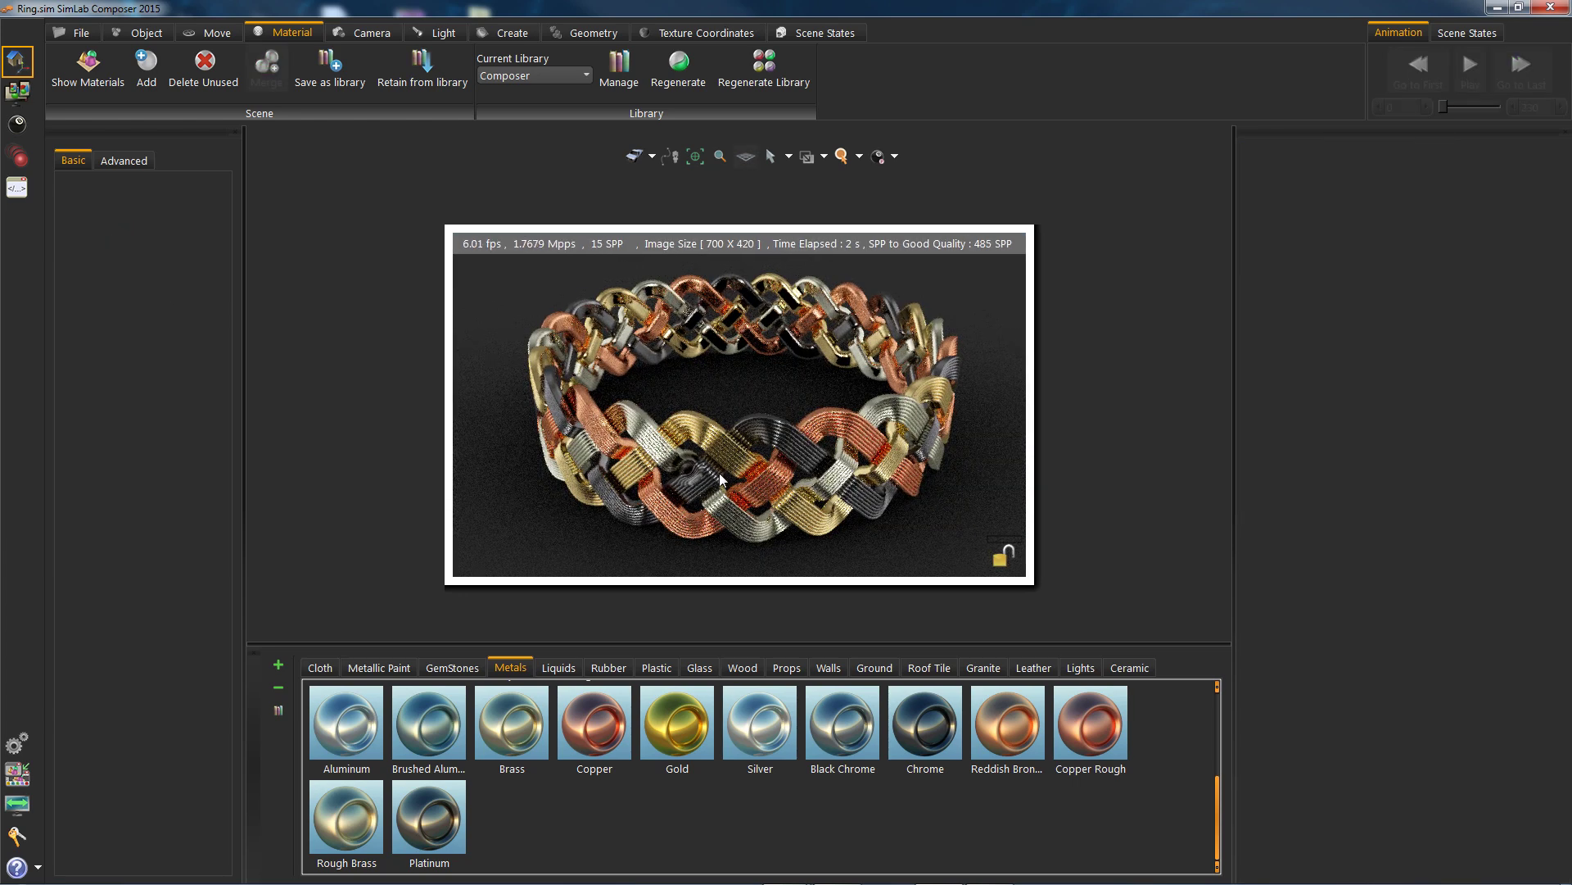
pyautogui.moveTo(708, 475); pyautogui.dragTo(773, 475)
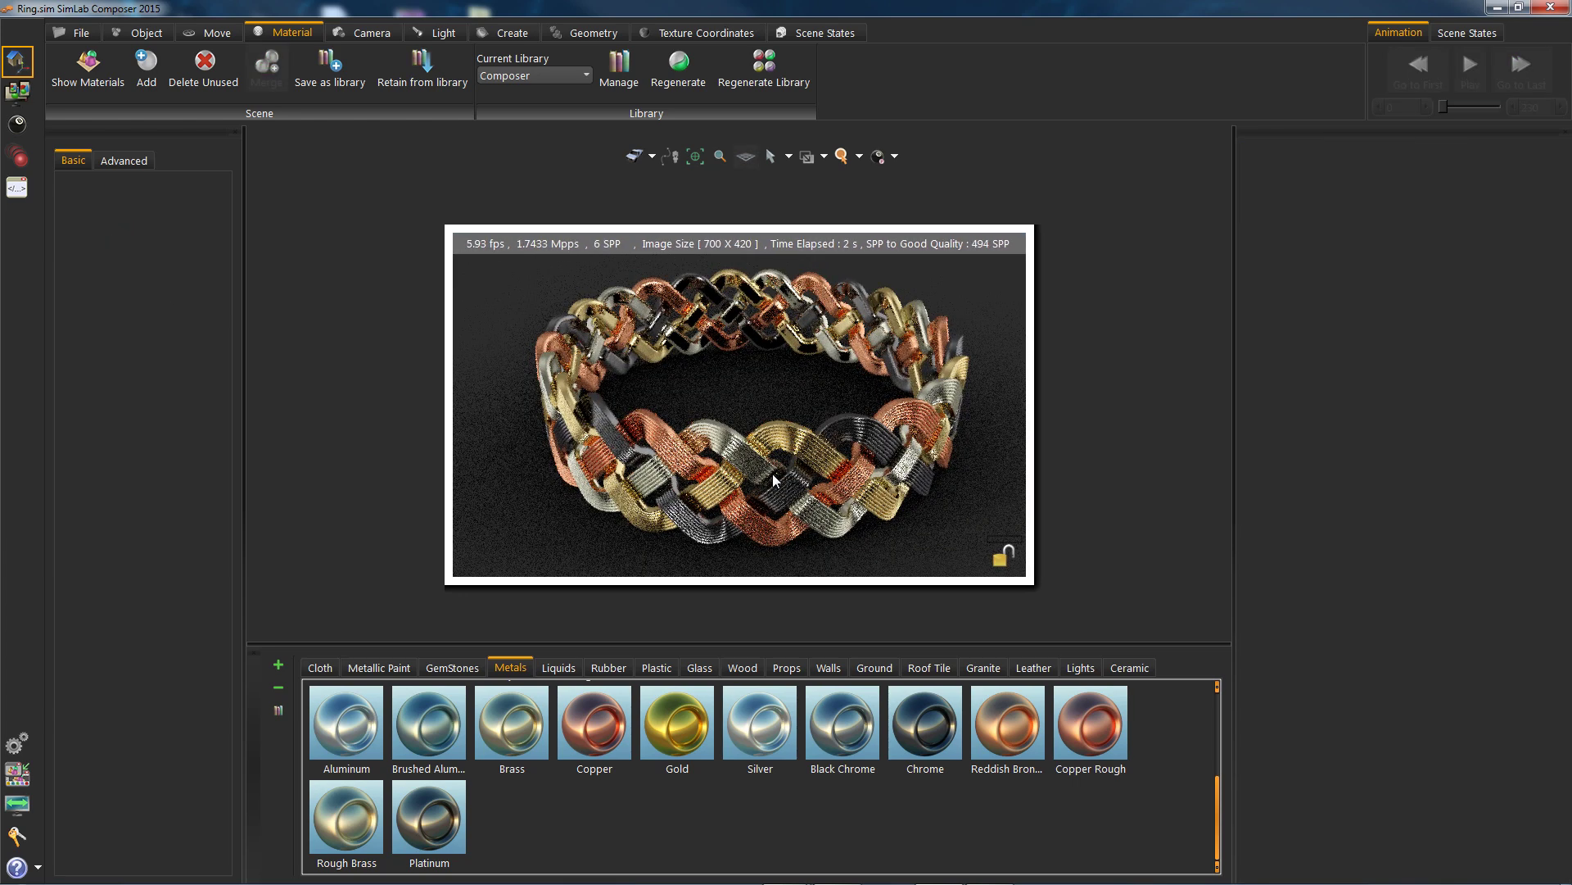
pyautogui.hotkey('ctrl', 'r')
pyautogui.moveTo(788, 468); pyautogui.dragTo(776, 463)
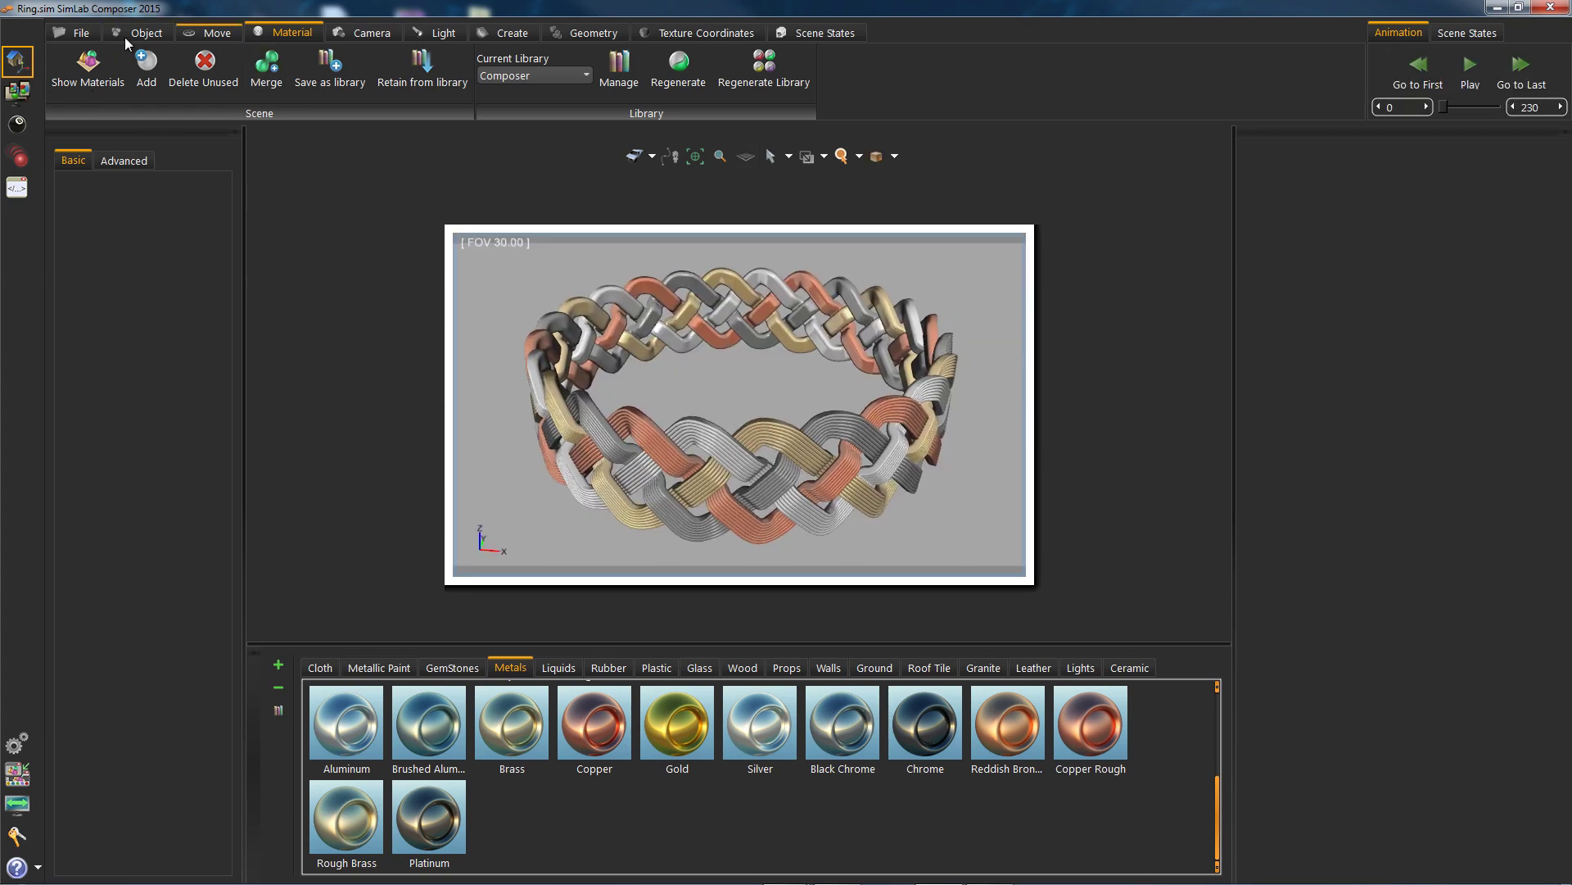
# Start and stop the real-time render from the rendering workspace, and return to the scene building workspace
pyautogui.click(18, 124)
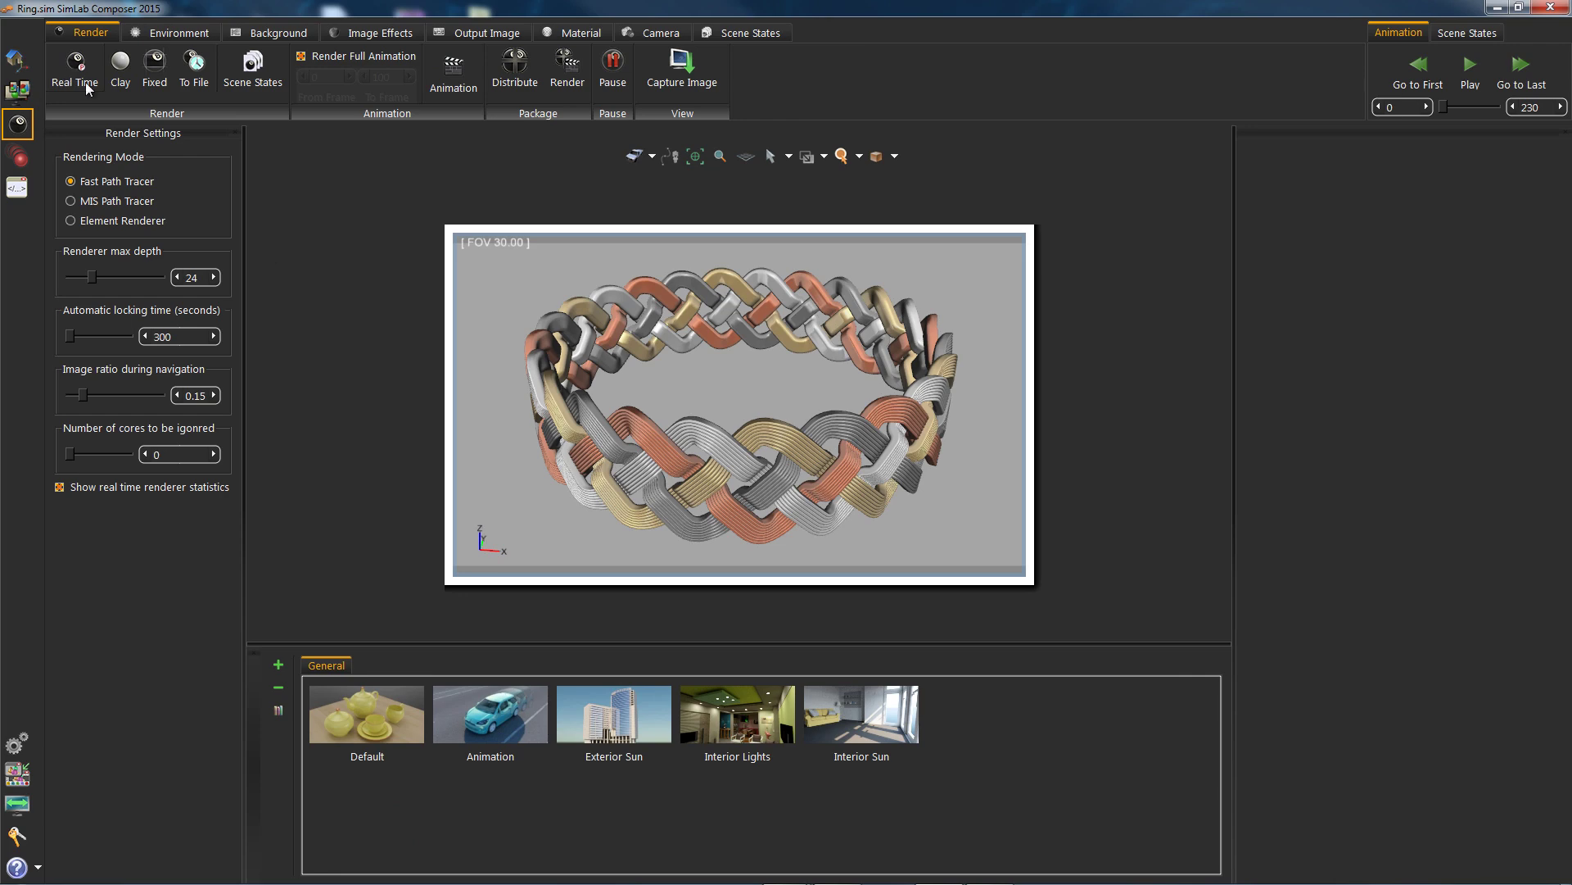
pyautogui.click(78, 69)
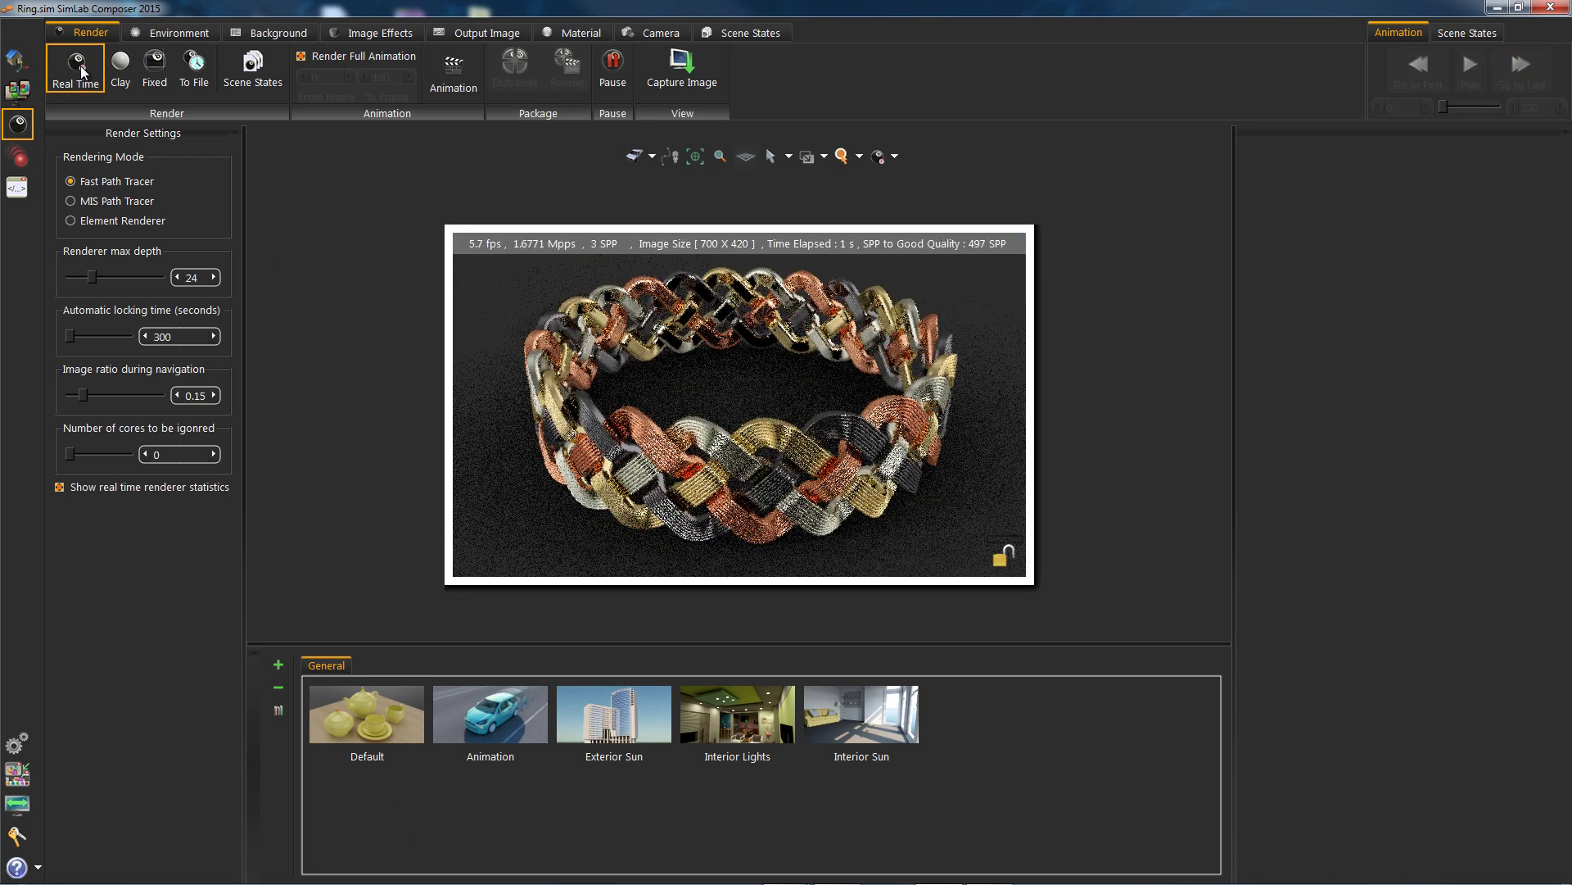
pyautogui.click(79, 70)
pyautogui.click(17, 62)
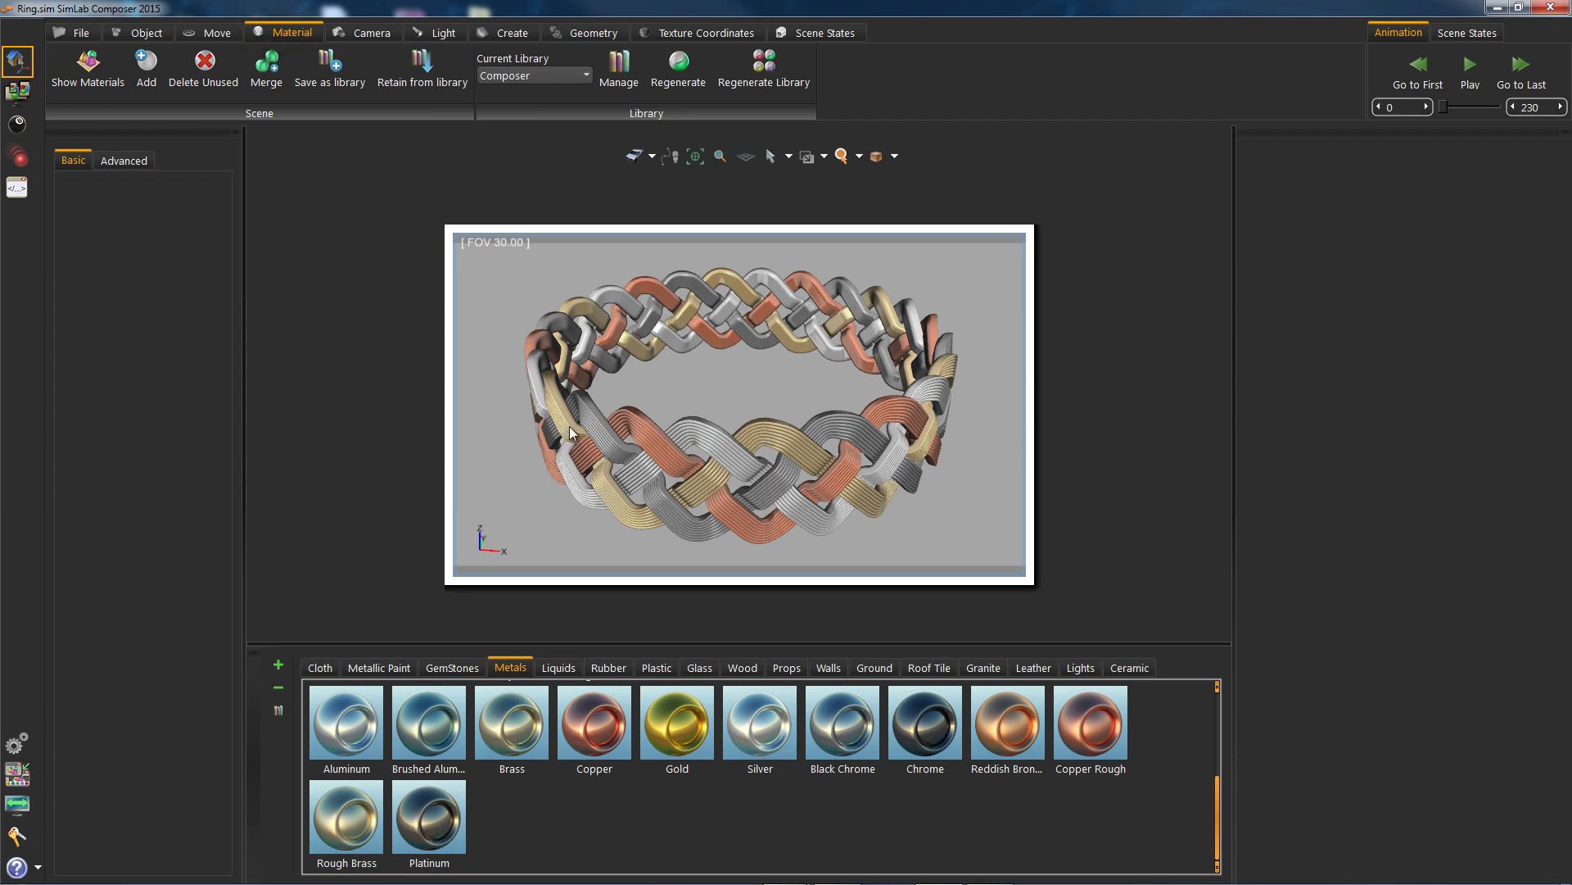
# Try to select the copper-colored strands one by one around the ring
pyautogui.click(638, 429)
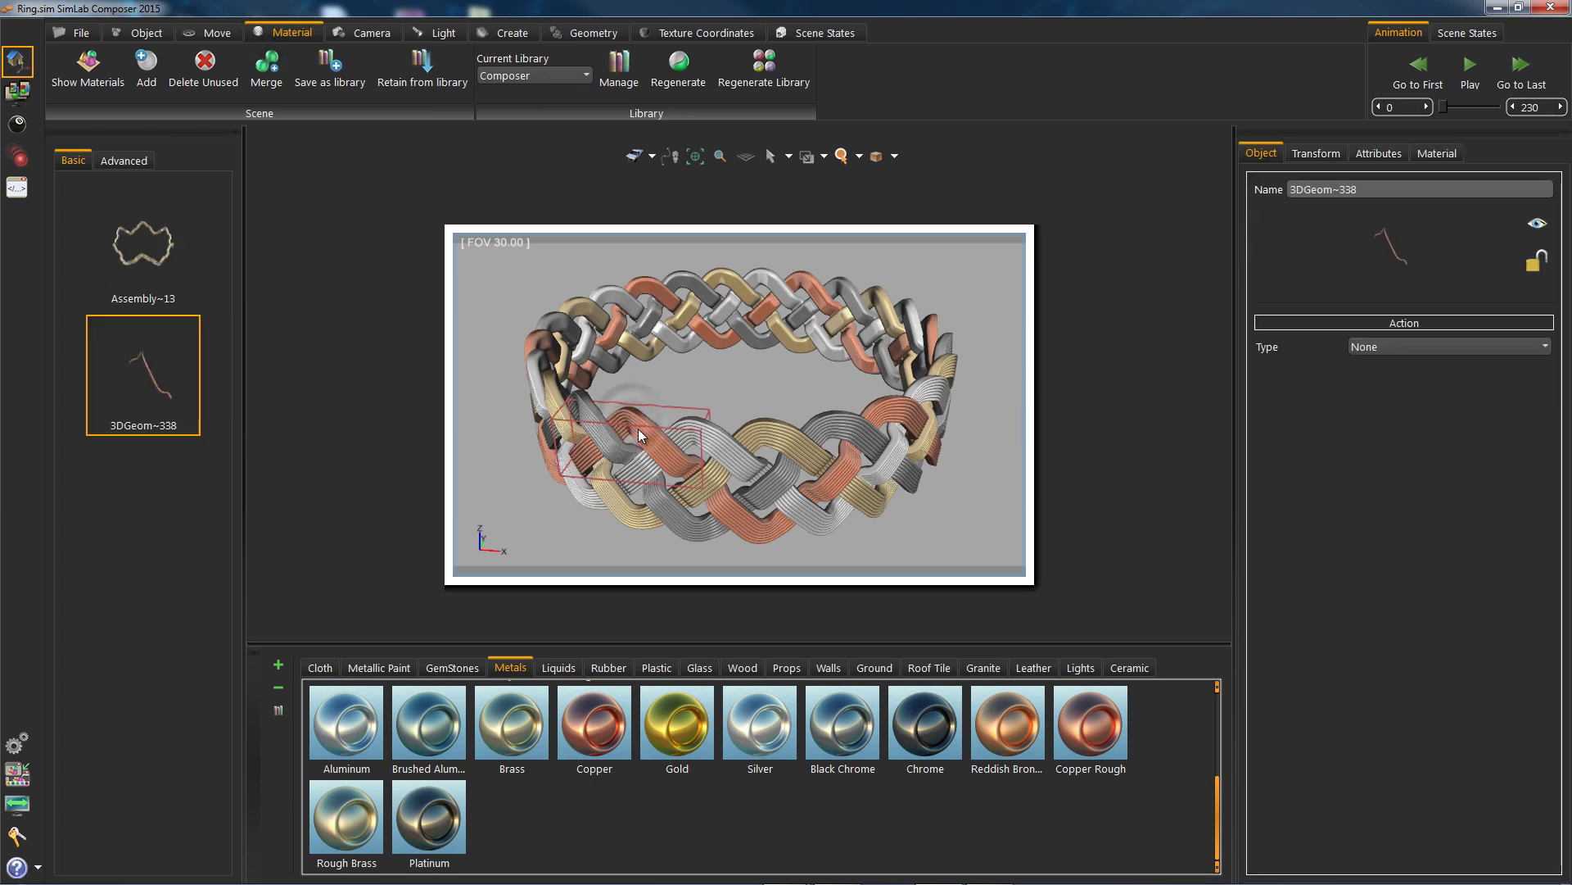
pyautogui.keyDown('ctrl'); pyautogui.click(721, 502); pyautogui.keyUp('ctrl')
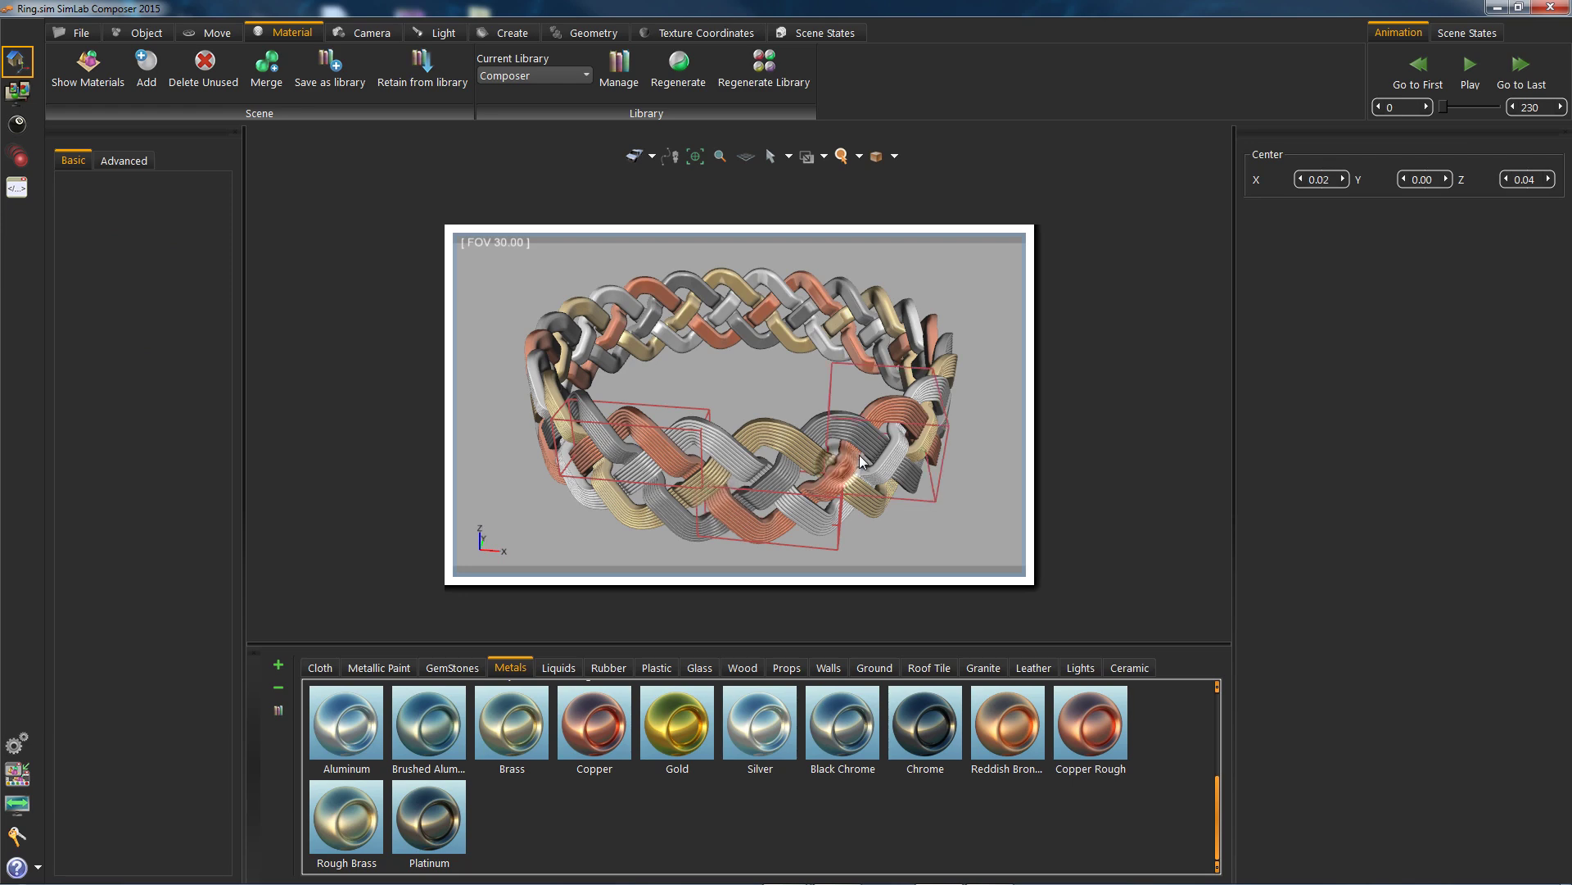
pyautogui.moveTo(899, 419); pyautogui.dragTo(761, 357)
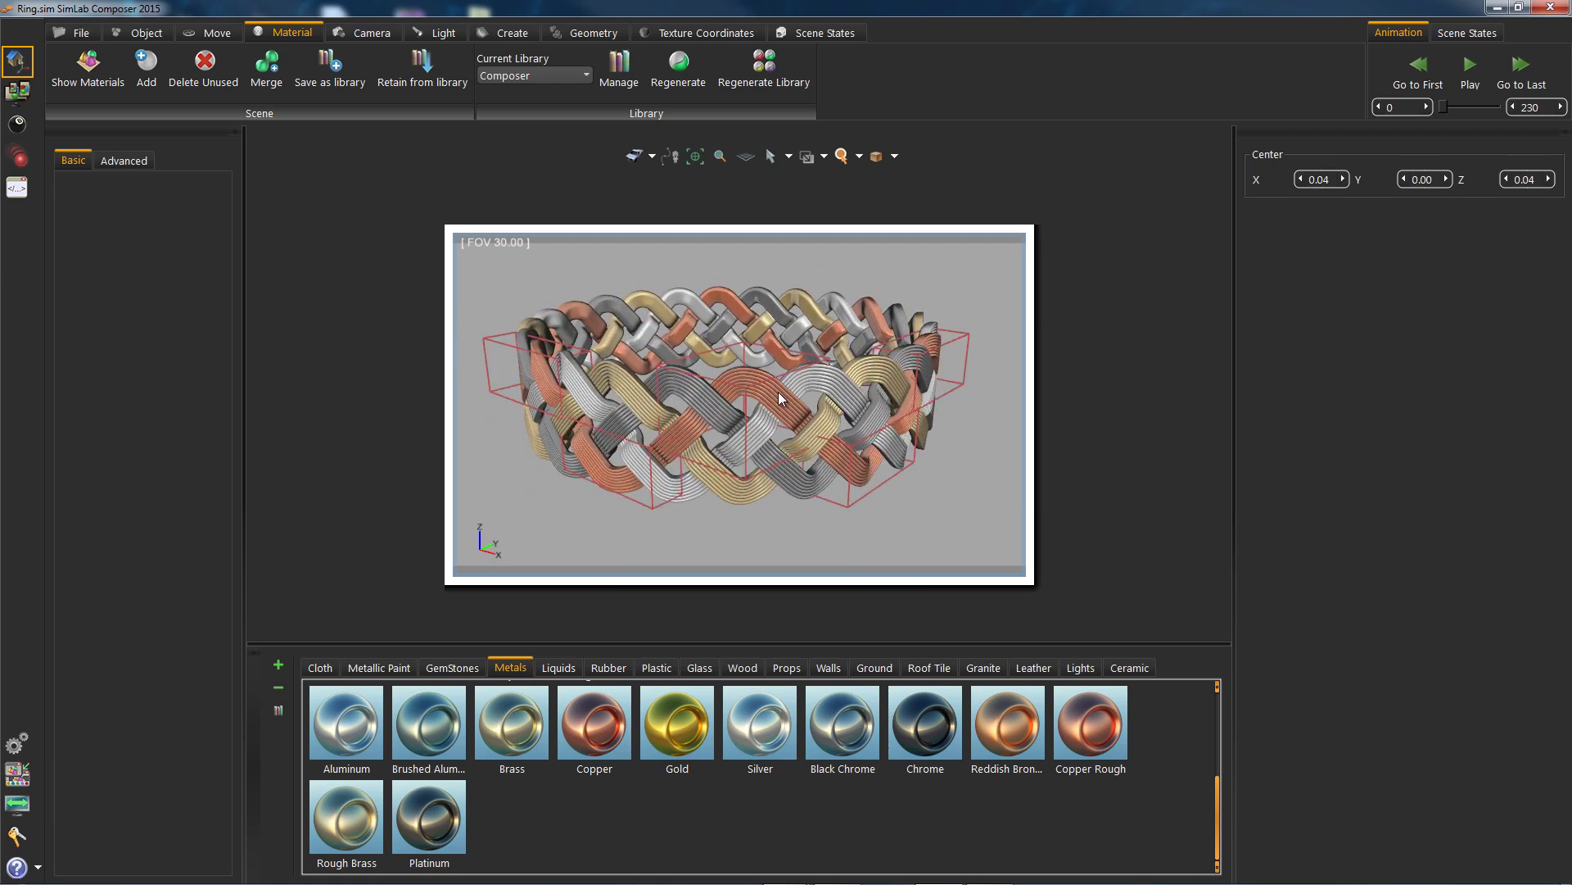
pyautogui.click(509, 277)
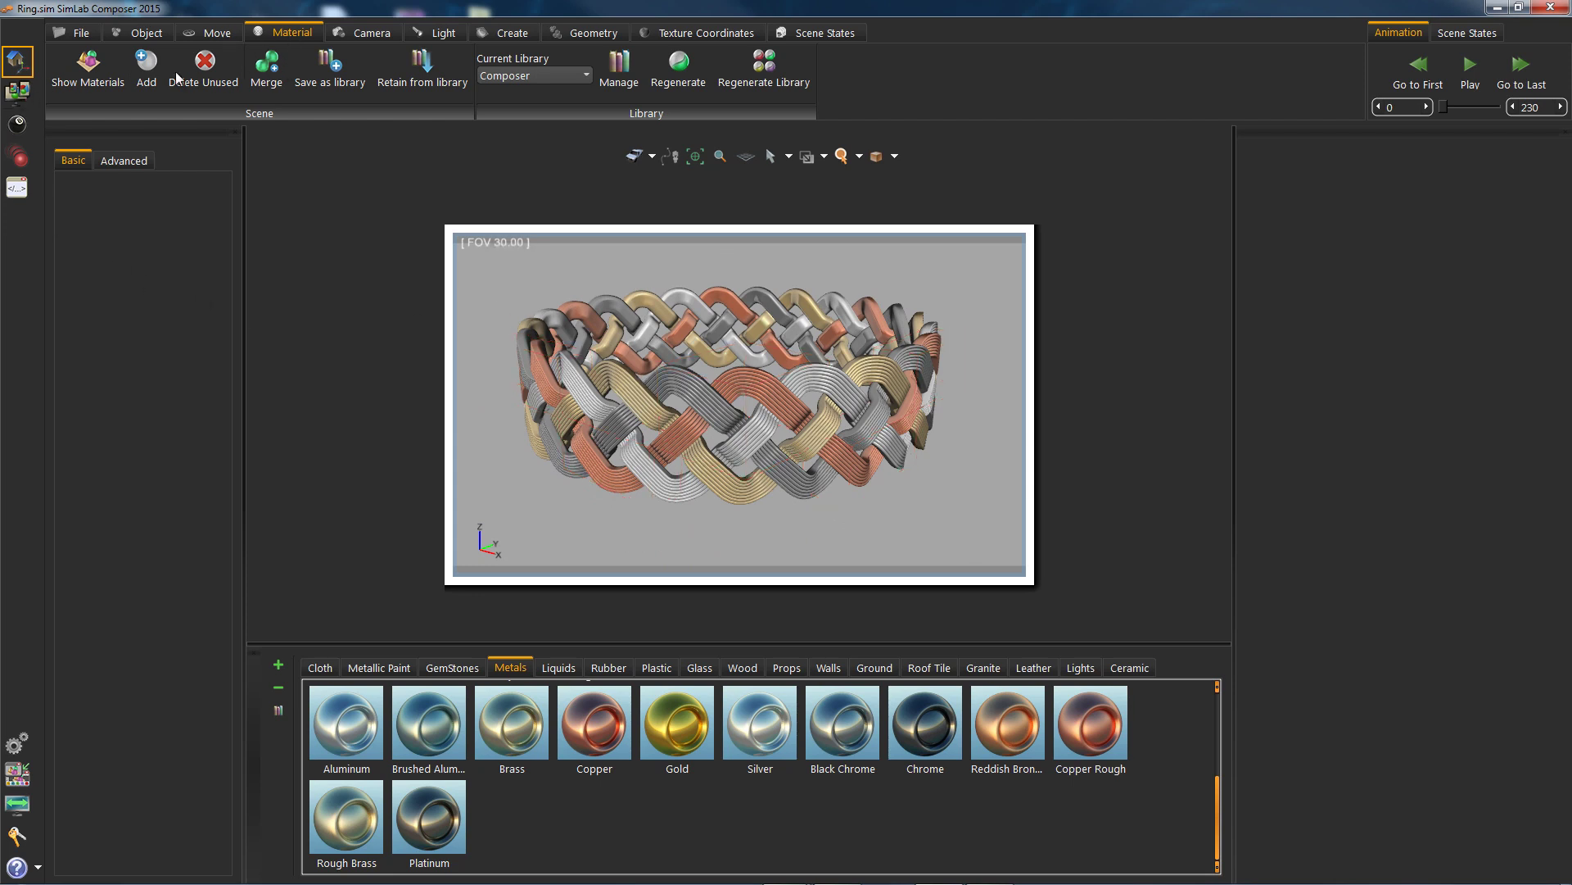
# Show the scene materials and select all objects that use the copper-colored Silver material
pyautogui.click(85, 67)
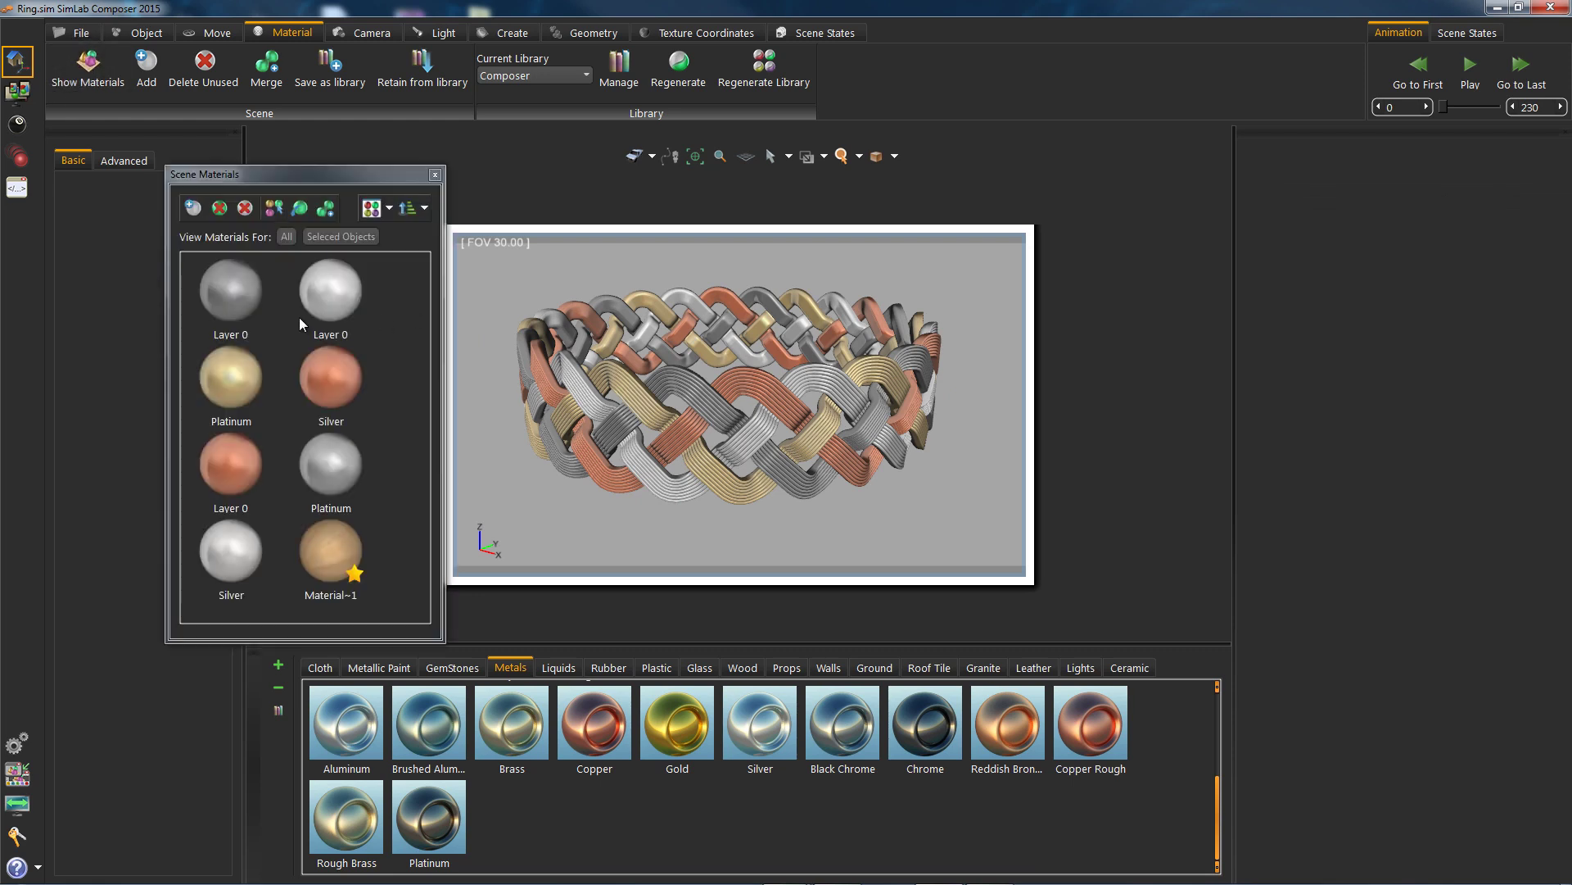
pyautogui.click(330, 375)
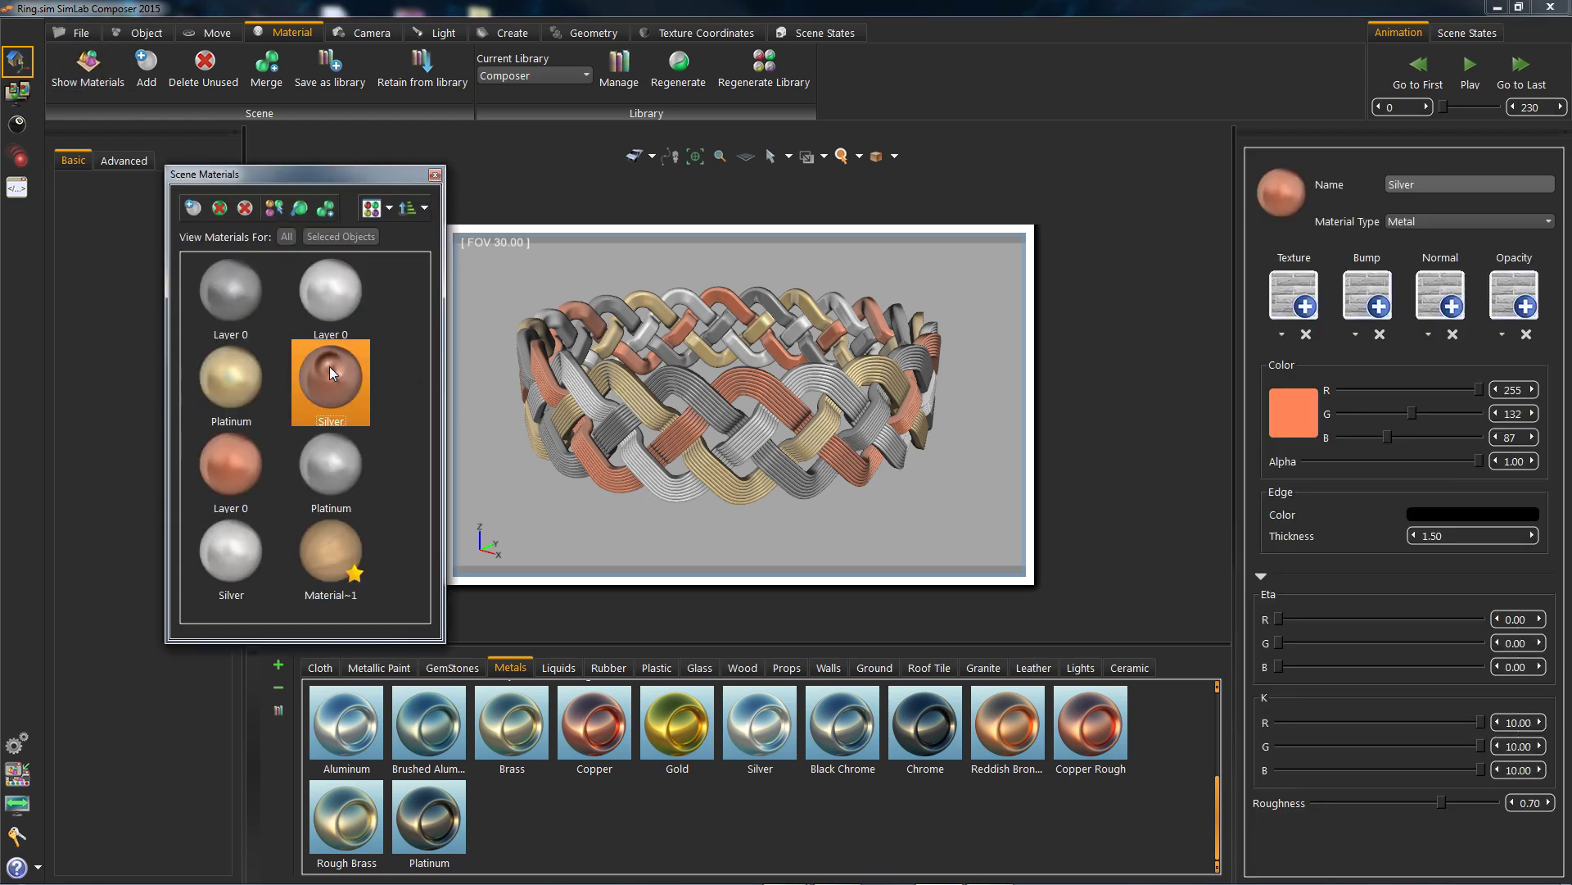
pyautogui.click(275, 209)
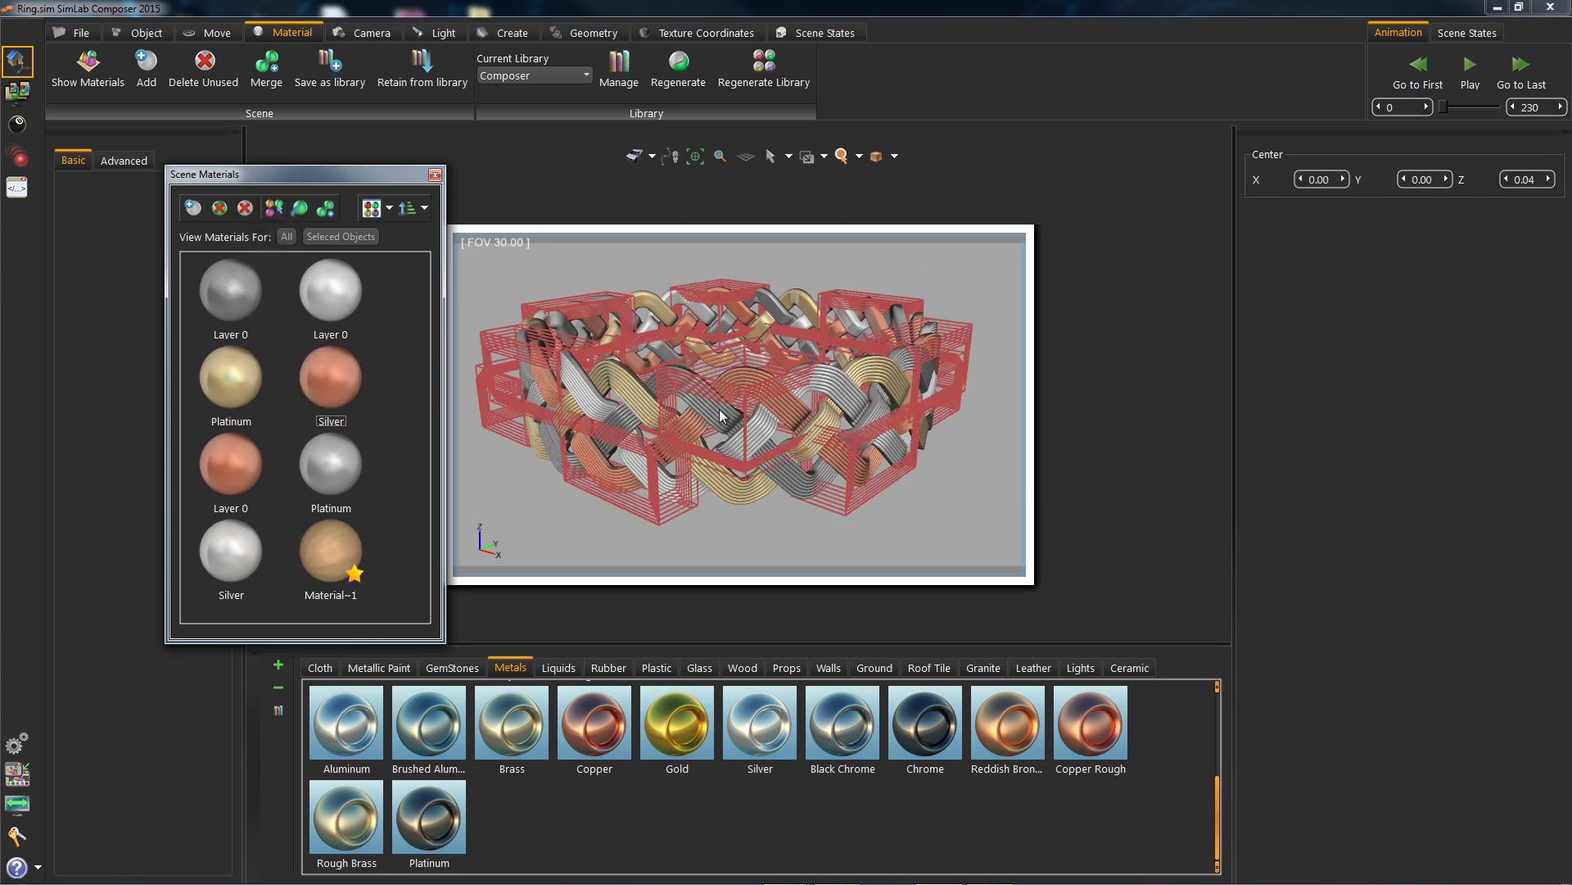
# Try moving the selected strands upward with the 3D transform manipulator and undo the move
pyautogui.scroll(-5, 724, 368)
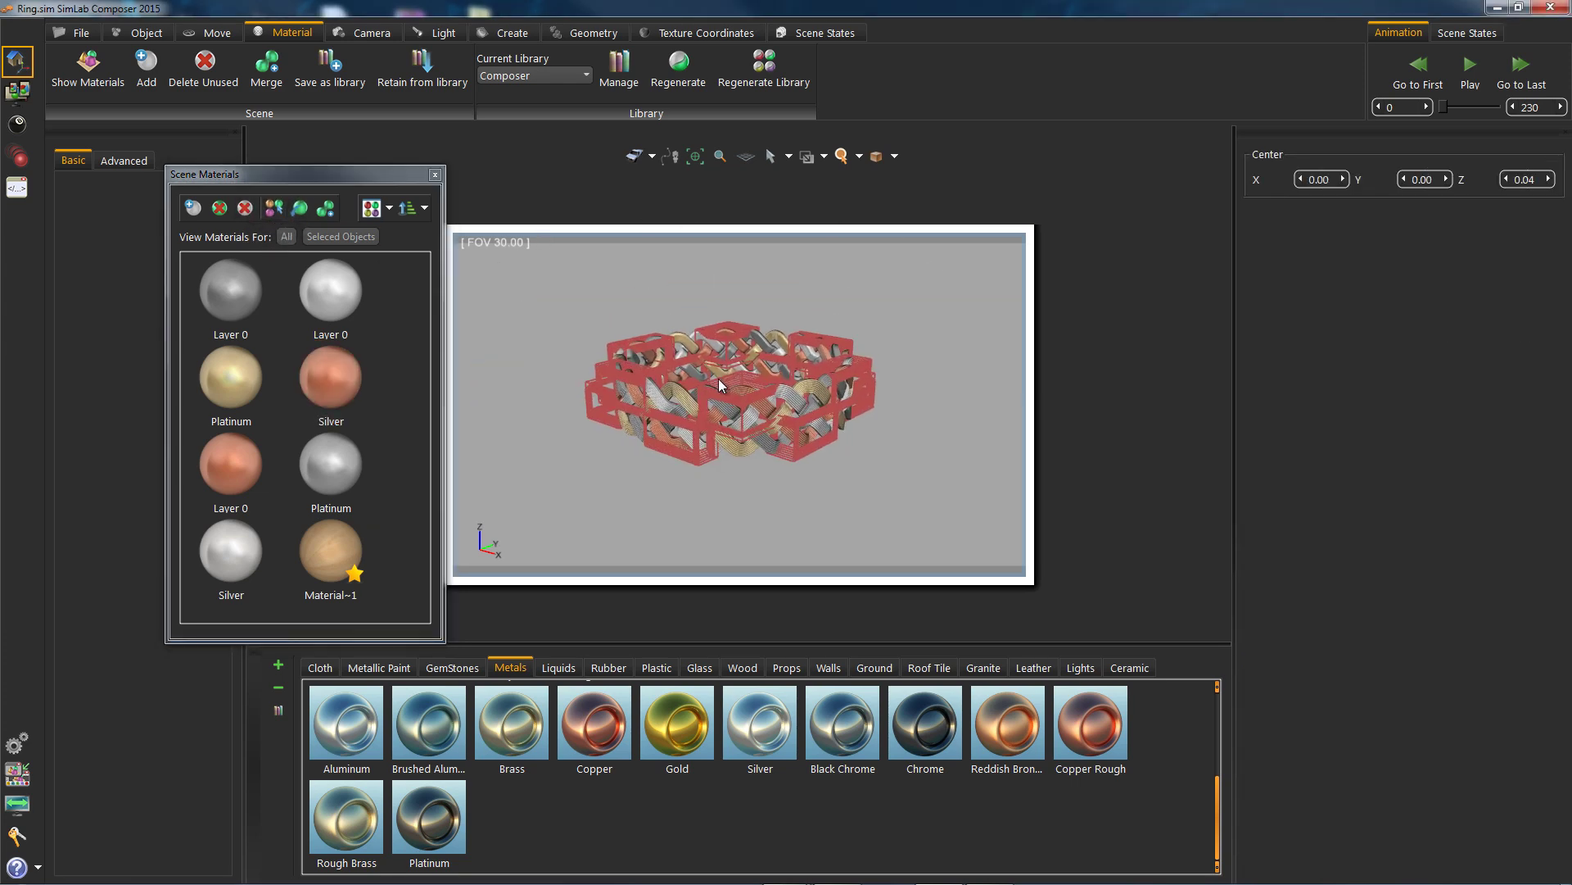
pyautogui.click(214, 33)
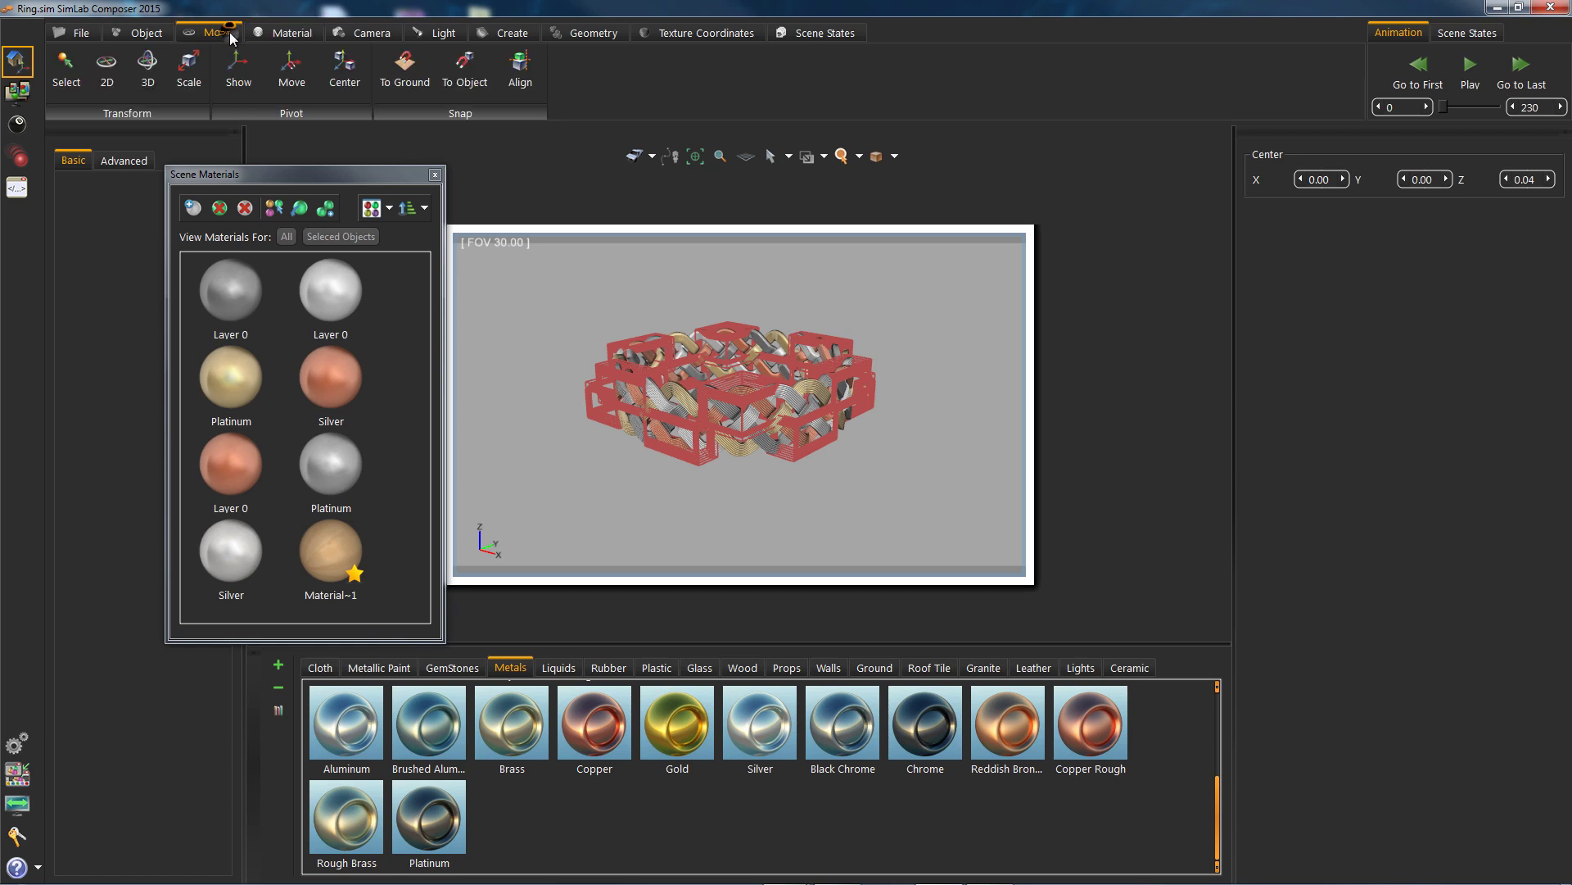
pyautogui.click(145, 72)
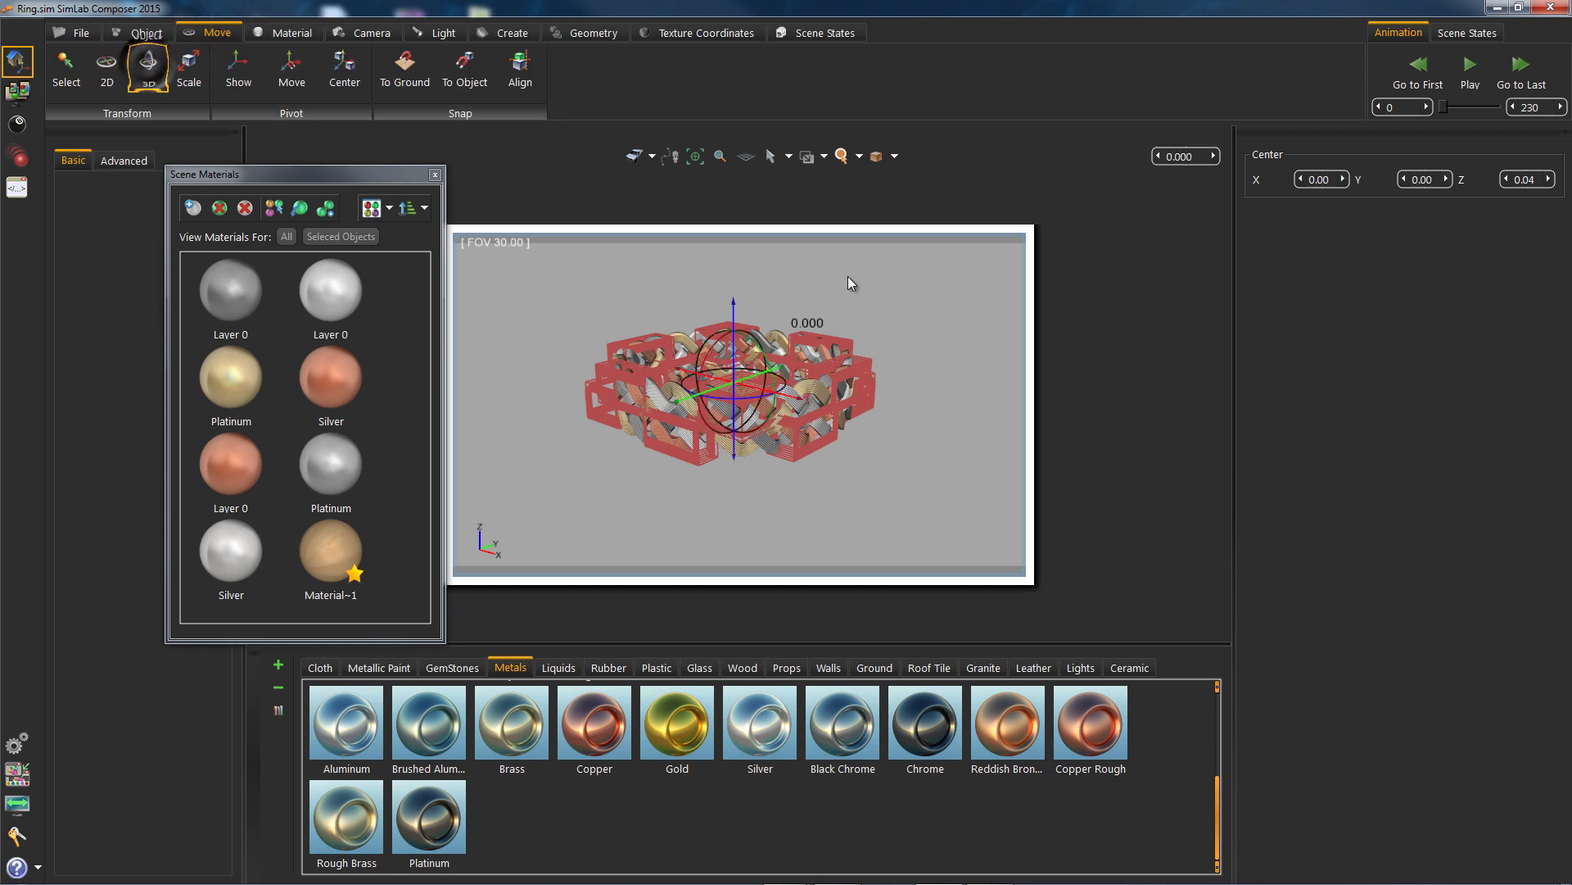
pyautogui.moveTo(731, 301); pyautogui.dragTo(721, 186)
pyautogui.hotkey('ctrl', 'z')
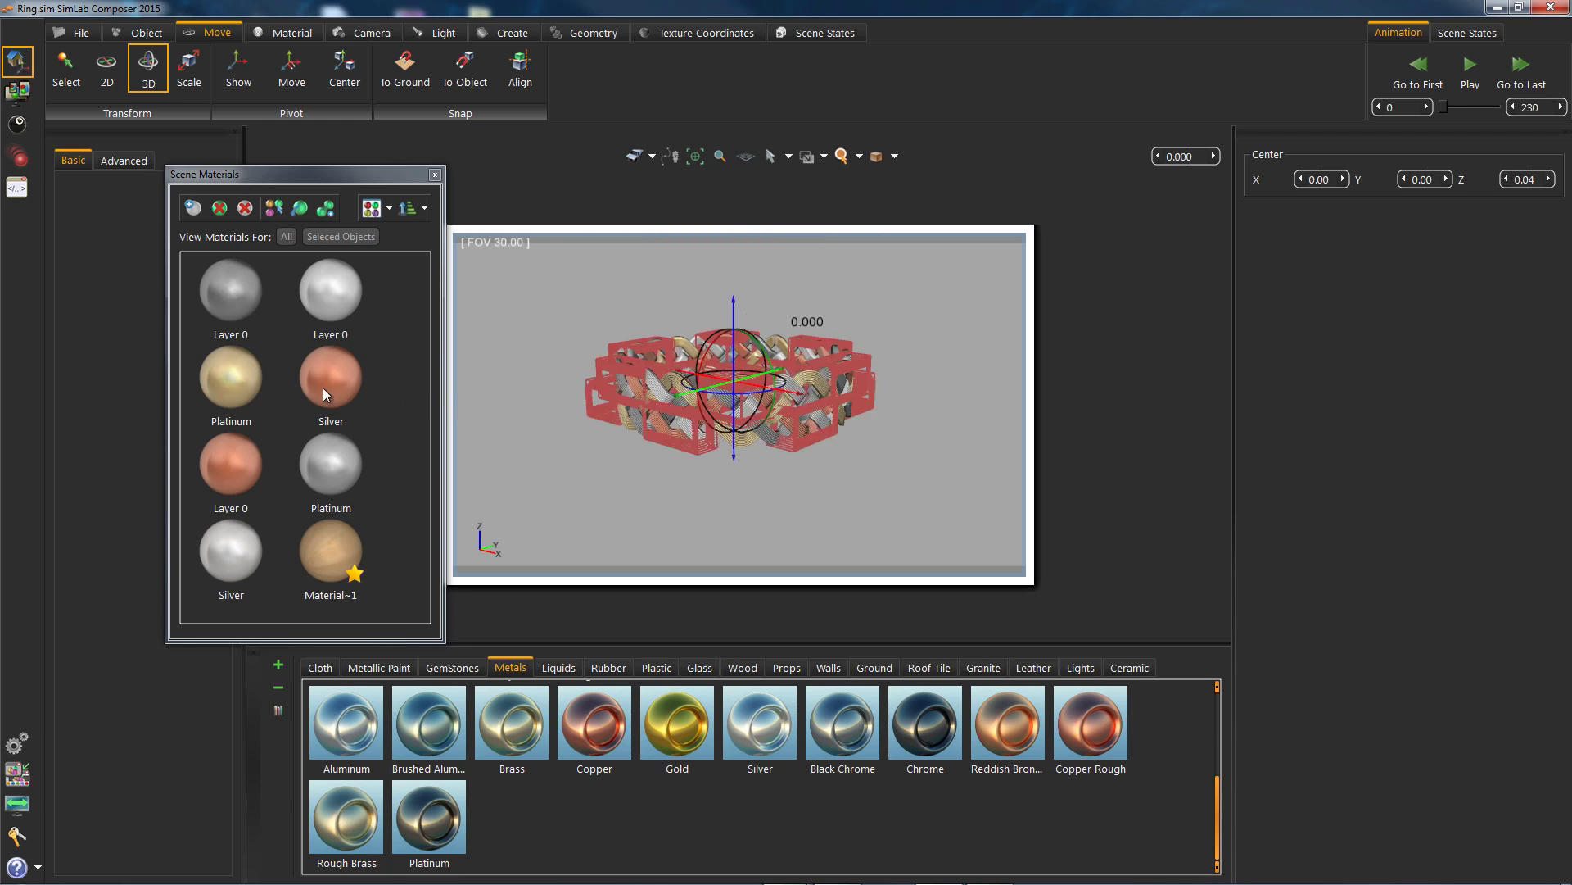
pyautogui.click(622, 292)
pyautogui.scroll(5, 691, 319)
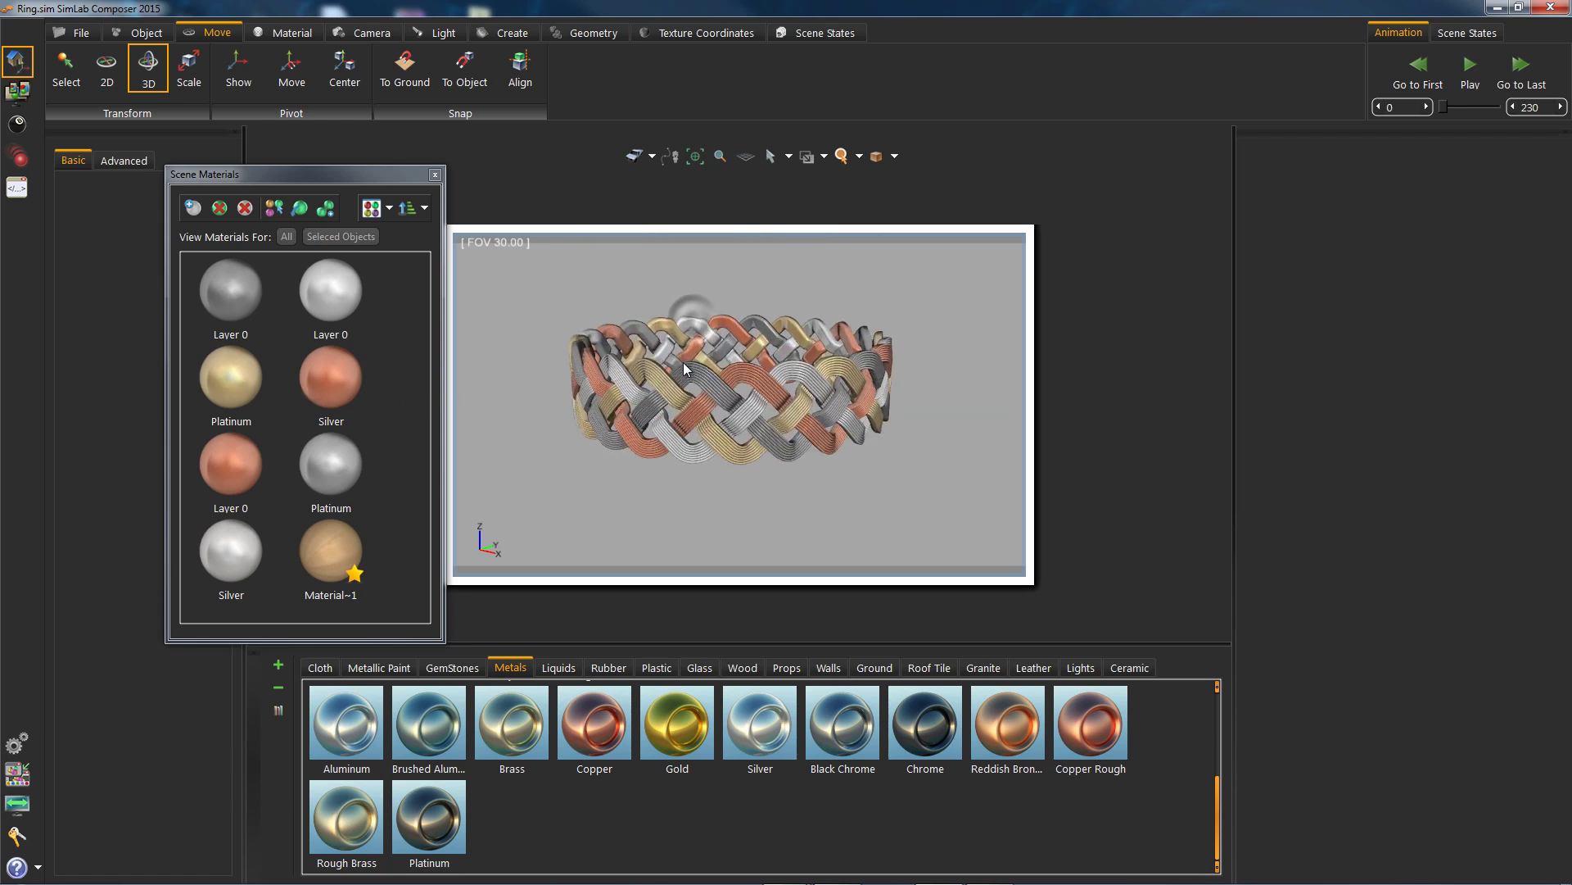
# Select the assembly of gold-colored strands and close the scene materials window
pyautogui.moveTo(678, 380); pyautogui.dragTo(670, 426)
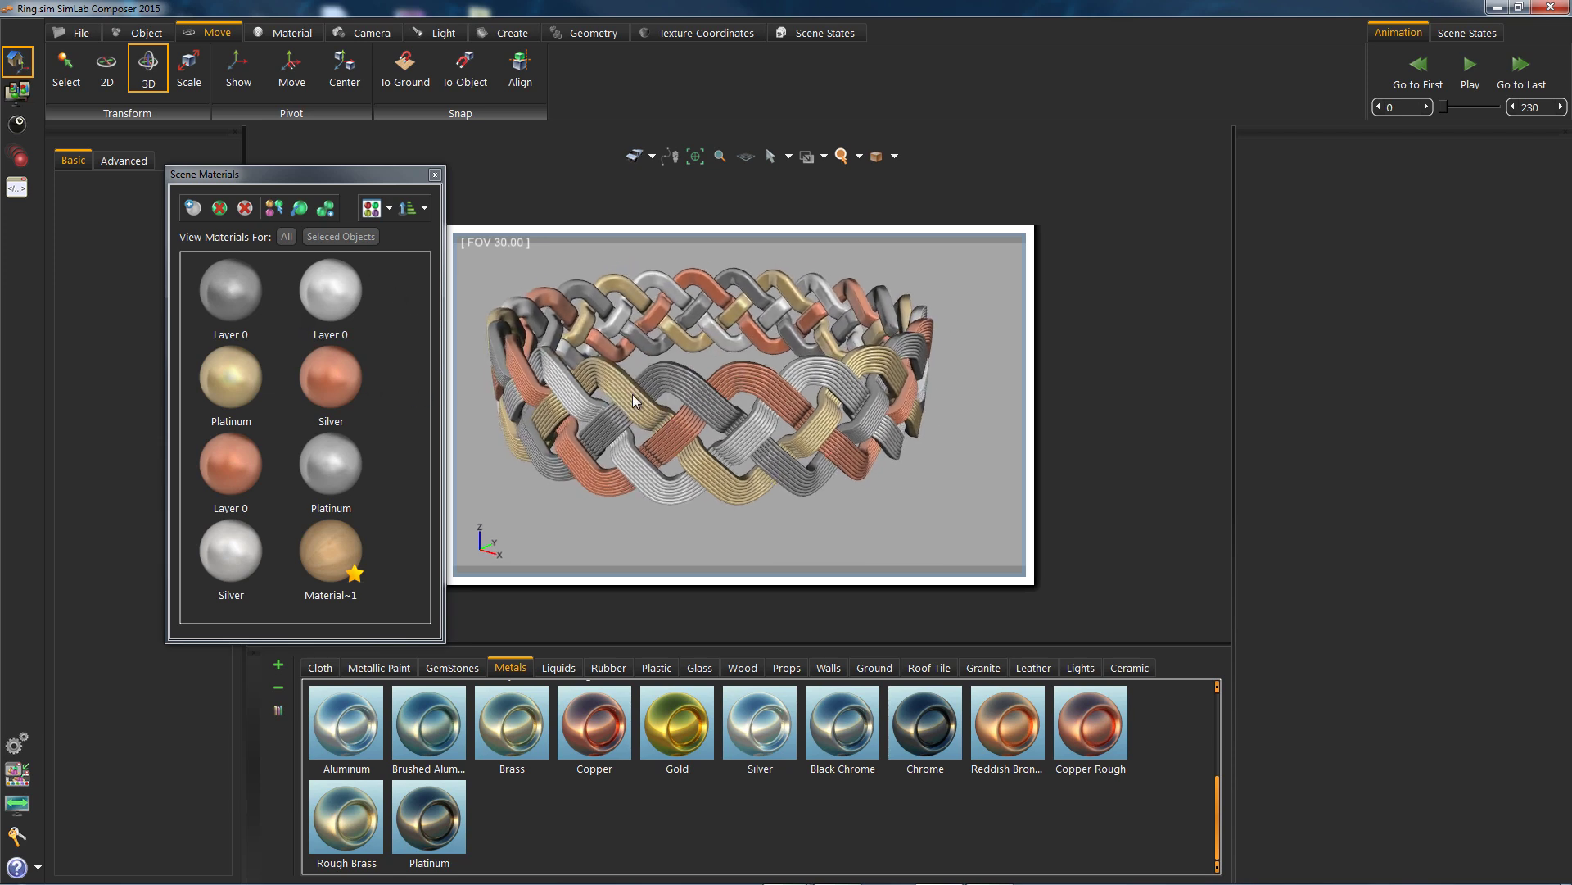
pyautogui.click(633, 399)
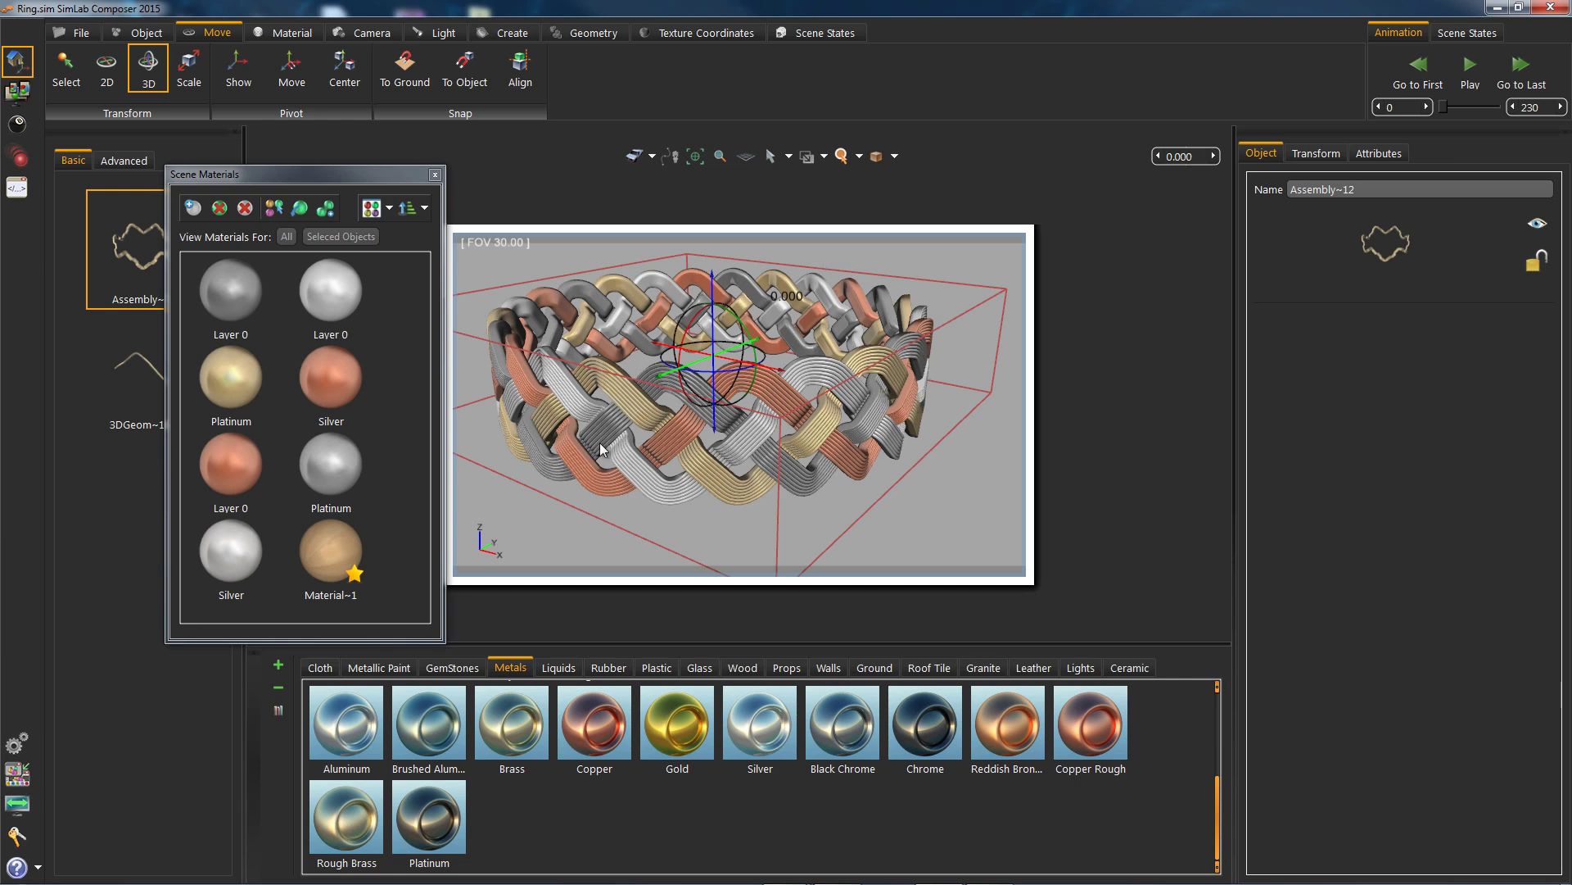
pyautogui.click(436, 178)
# Limit the scene state defaults to materials only and capture the multicolored ring as a state from the whole scene
pyautogui.click(812, 32)
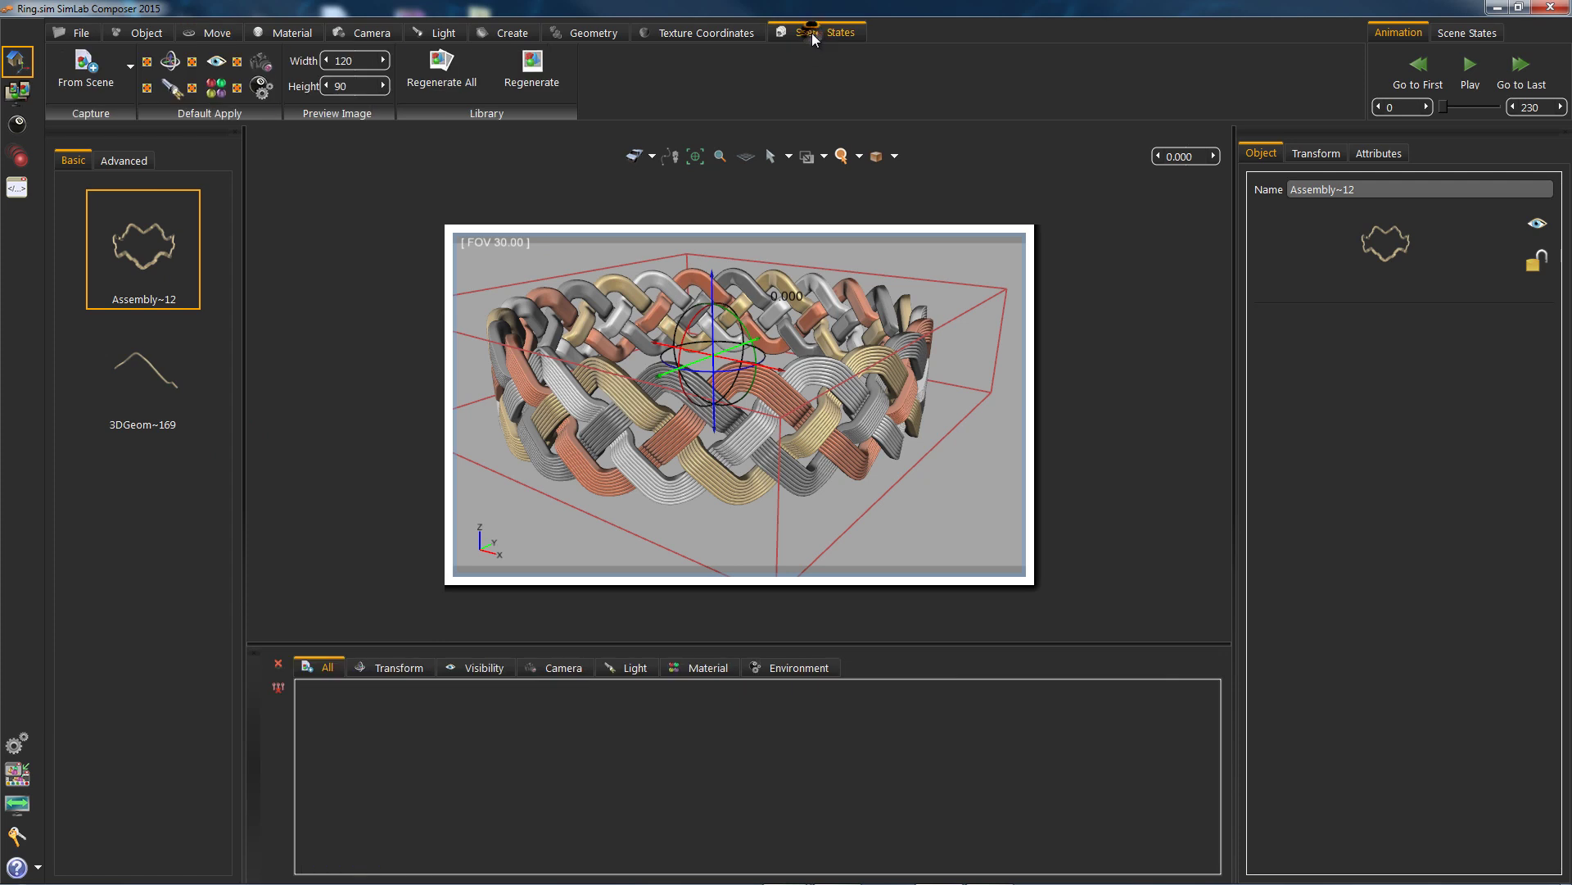
pyautogui.click(147, 61)
pyautogui.click(192, 62)
pyautogui.click(237, 62)
pyautogui.click(237, 88)
pyautogui.moveTo(858, 383); pyautogui.dragTo(786, 373)
pyautogui.click(85, 74)
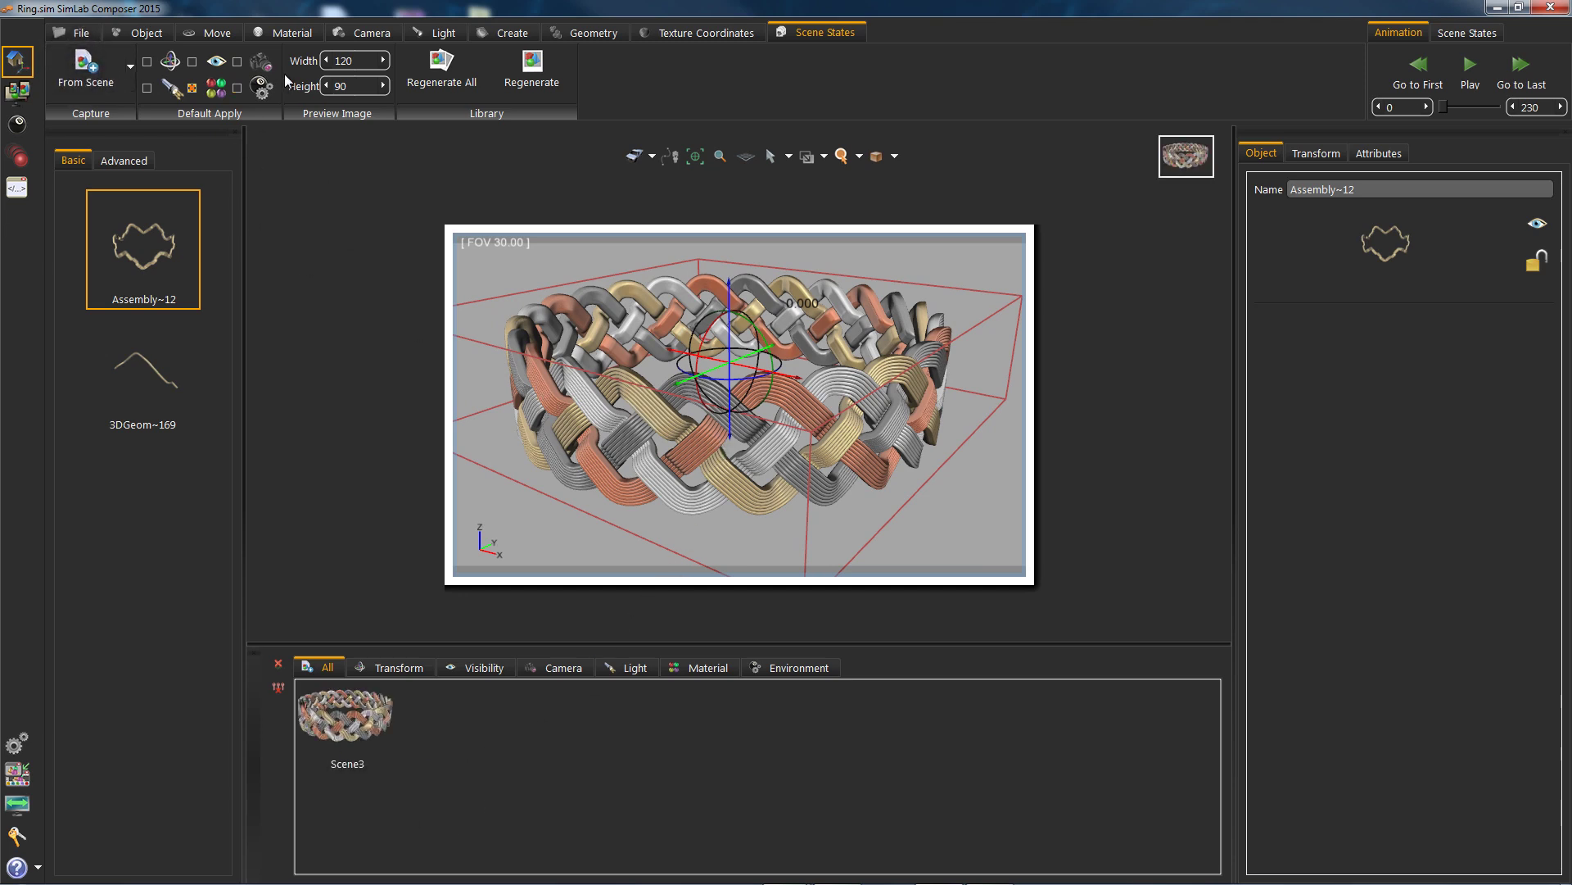
# Assign the Chrome metal to the light gray strands and the Silver metal to the gold-colored and copper-colored strands
pyautogui.click(309, 31)
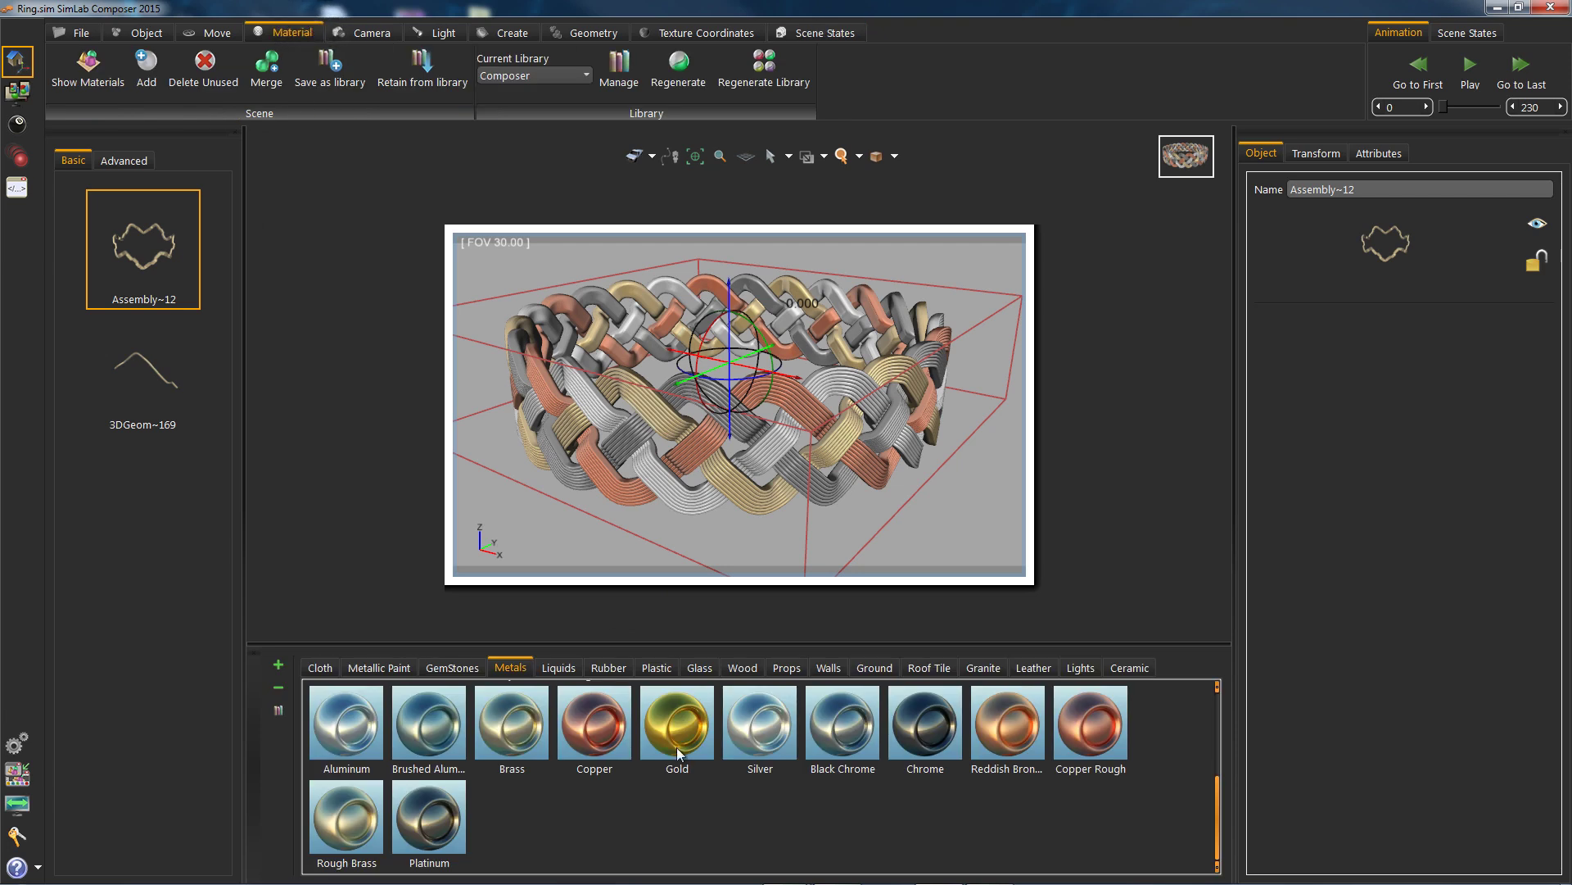
pyautogui.click(932, 750)
pyautogui.click(764, 442)
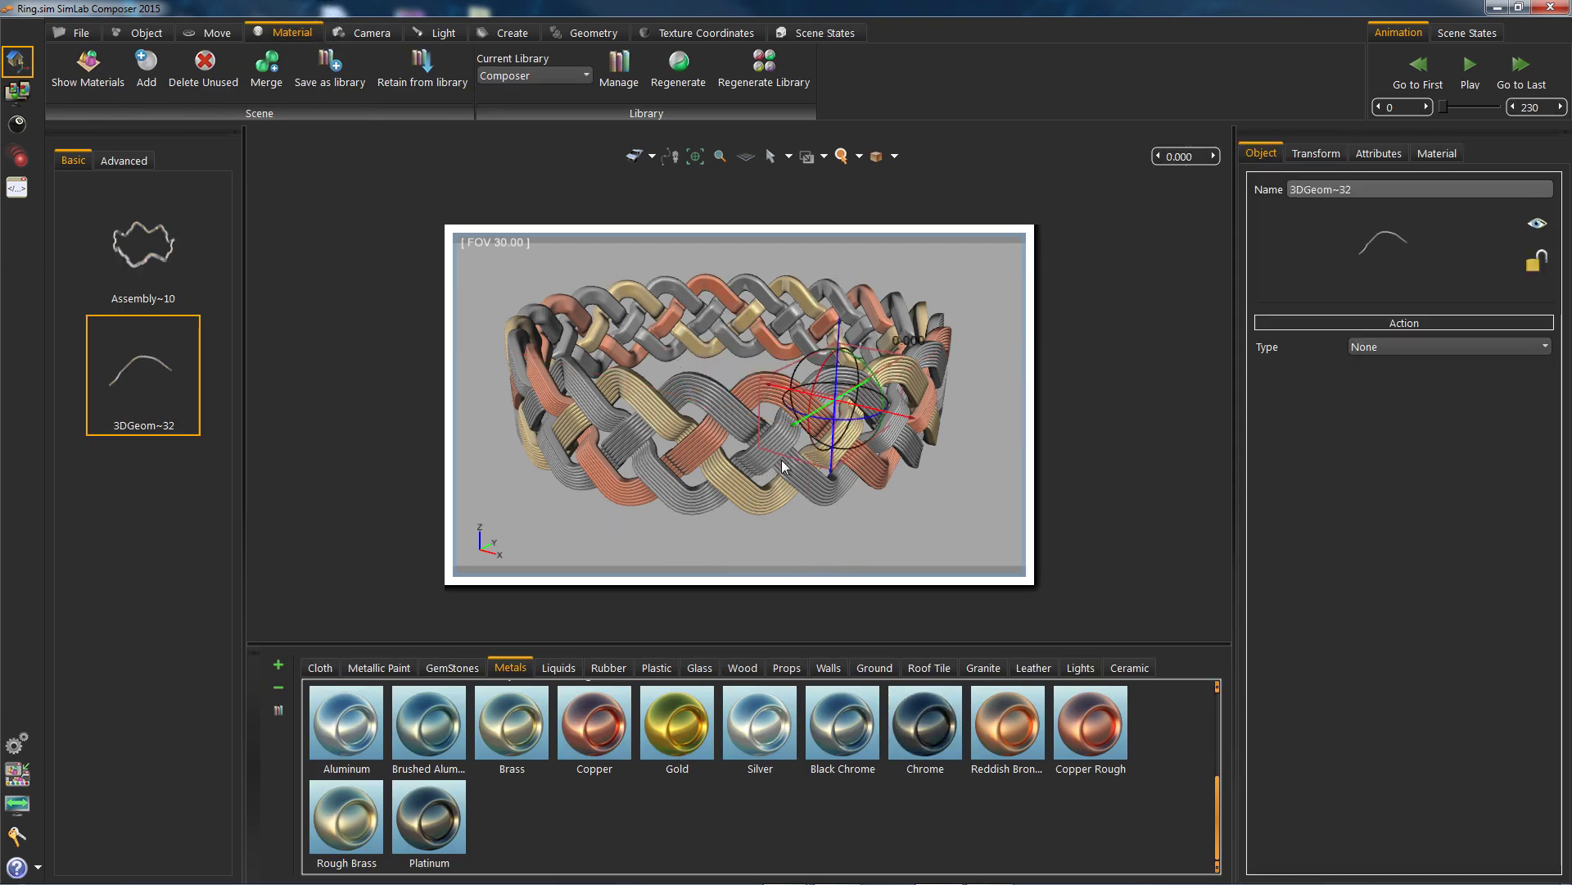
pyautogui.moveTo(926, 725); pyautogui.dragTo(832, 485)
pyautogui.click(835, 742)
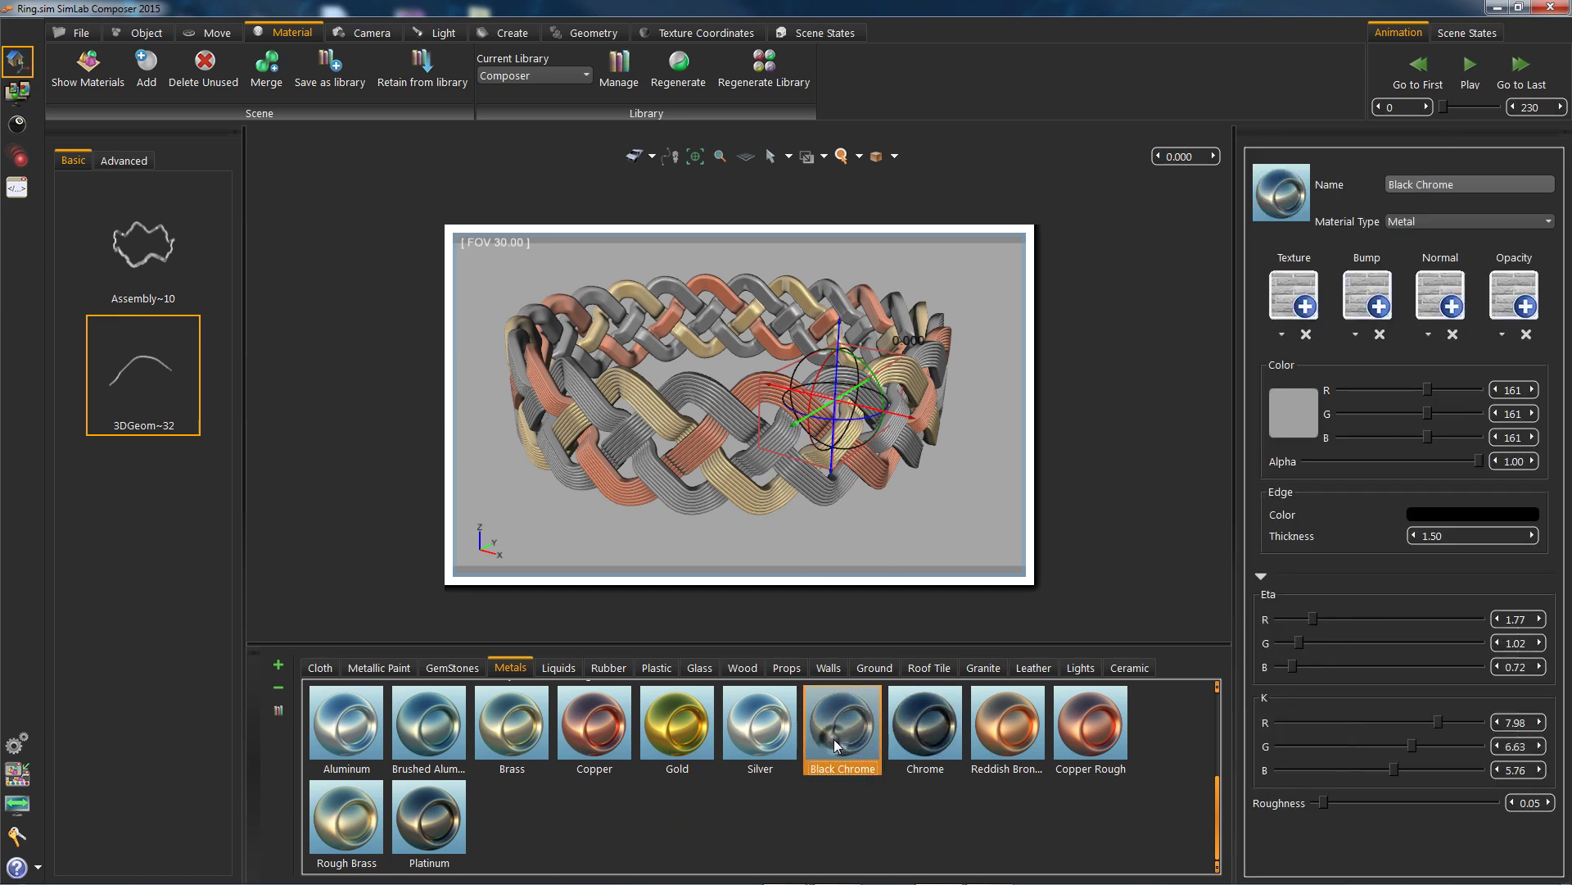
pyautogui.moveTo(760, 725); pyautogui.dragTo(703, 545)
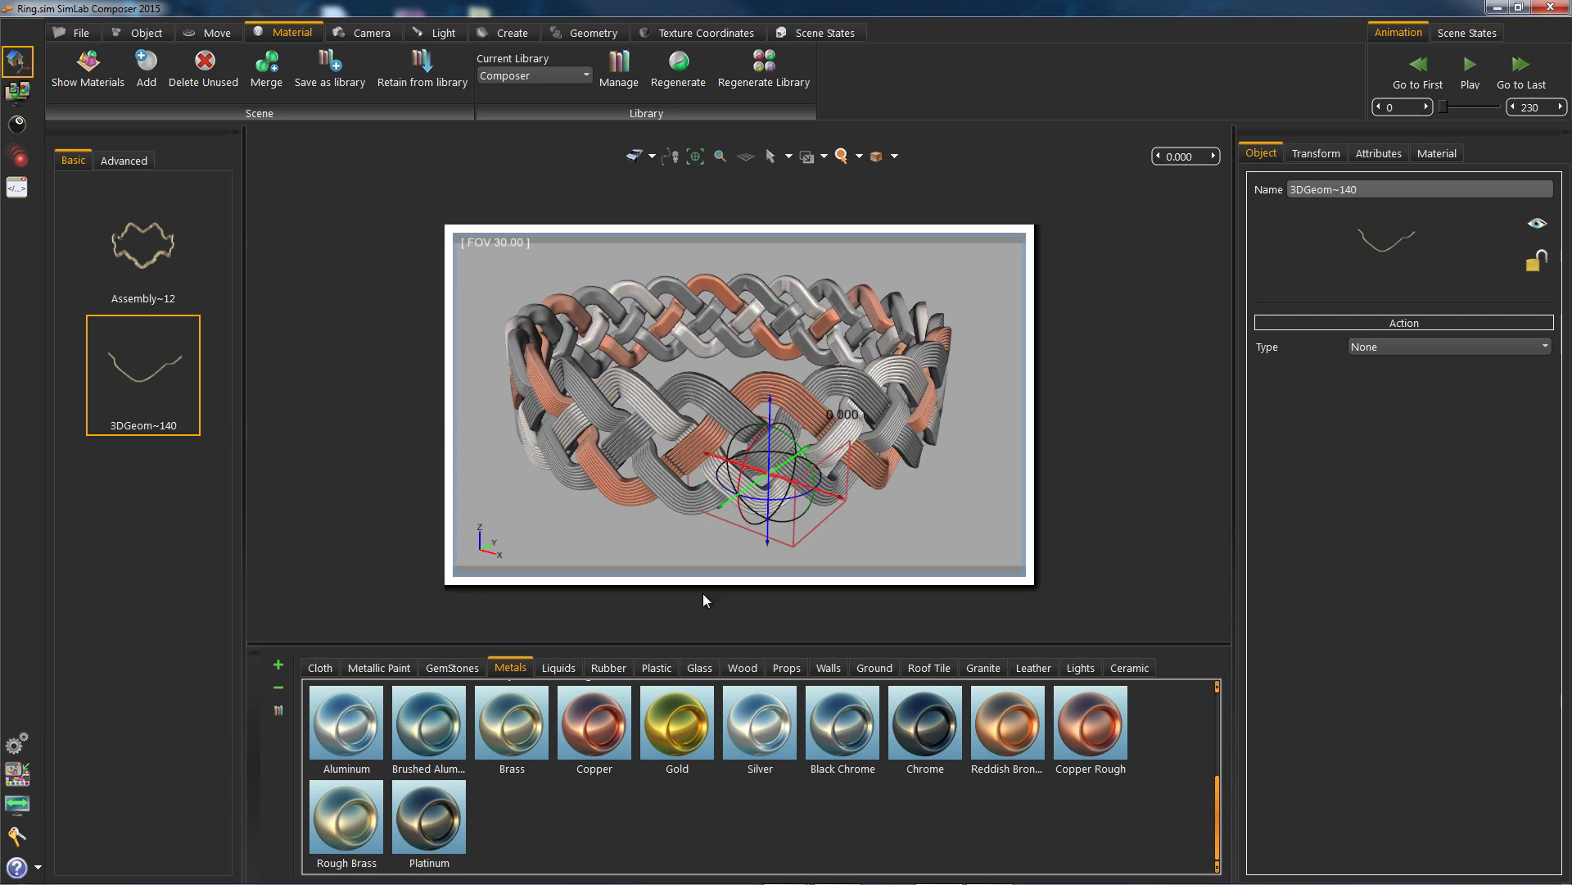
pyautogui.moveTo(758, 749); pyautogui.dragTo(721, 460)
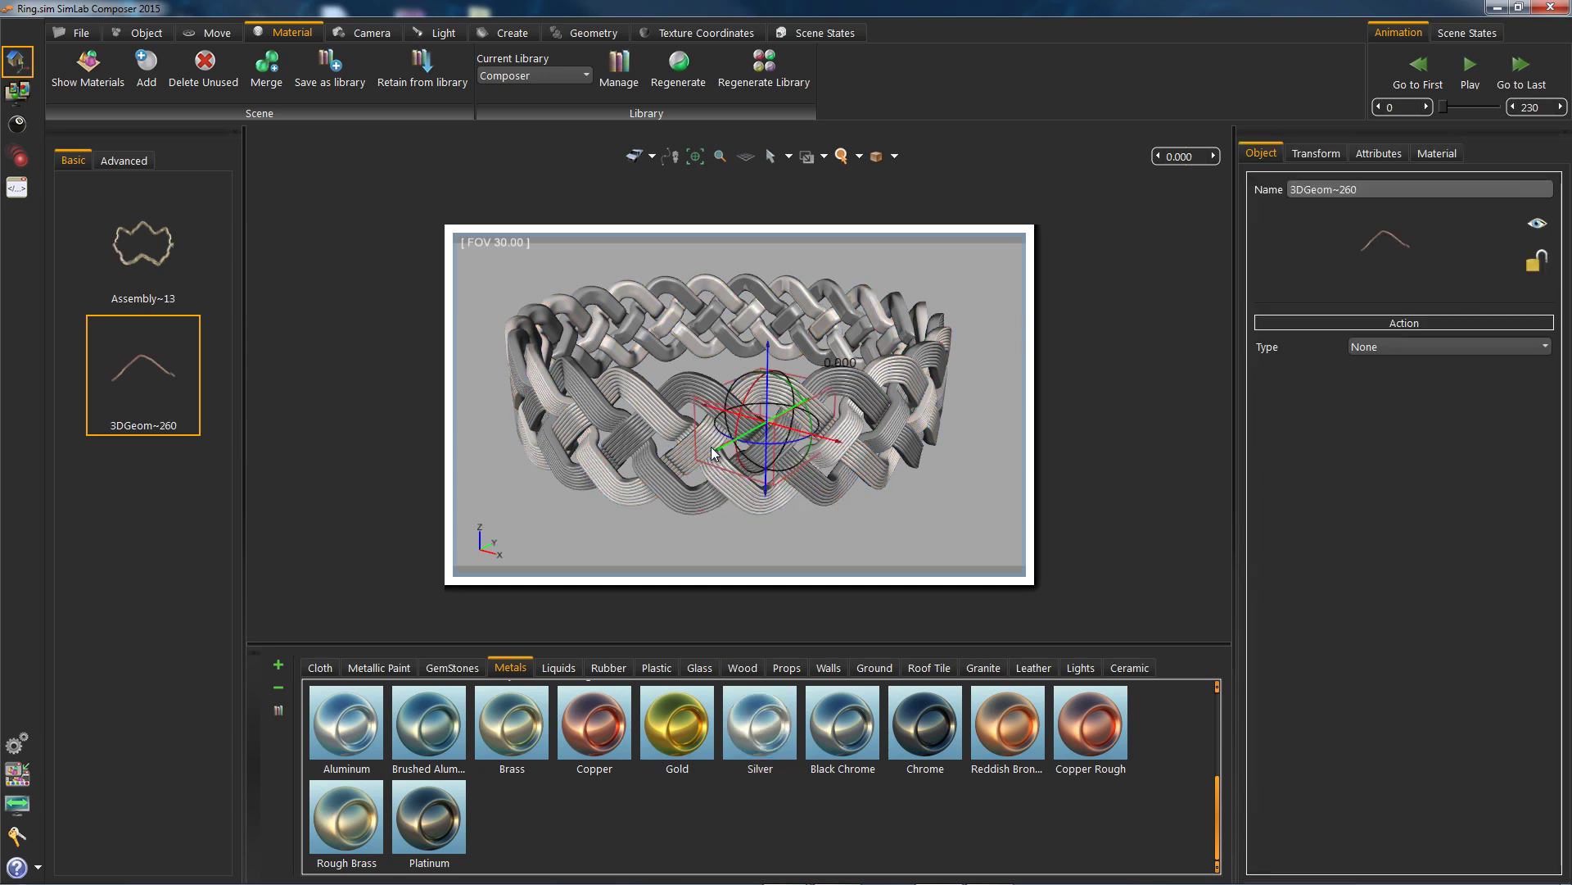
# Deselect the strands, preview the new metals in a real-time render, and stop the render
pyautogui.click(773, 571)
pyautogui.hotkey('ctrl', 'r')
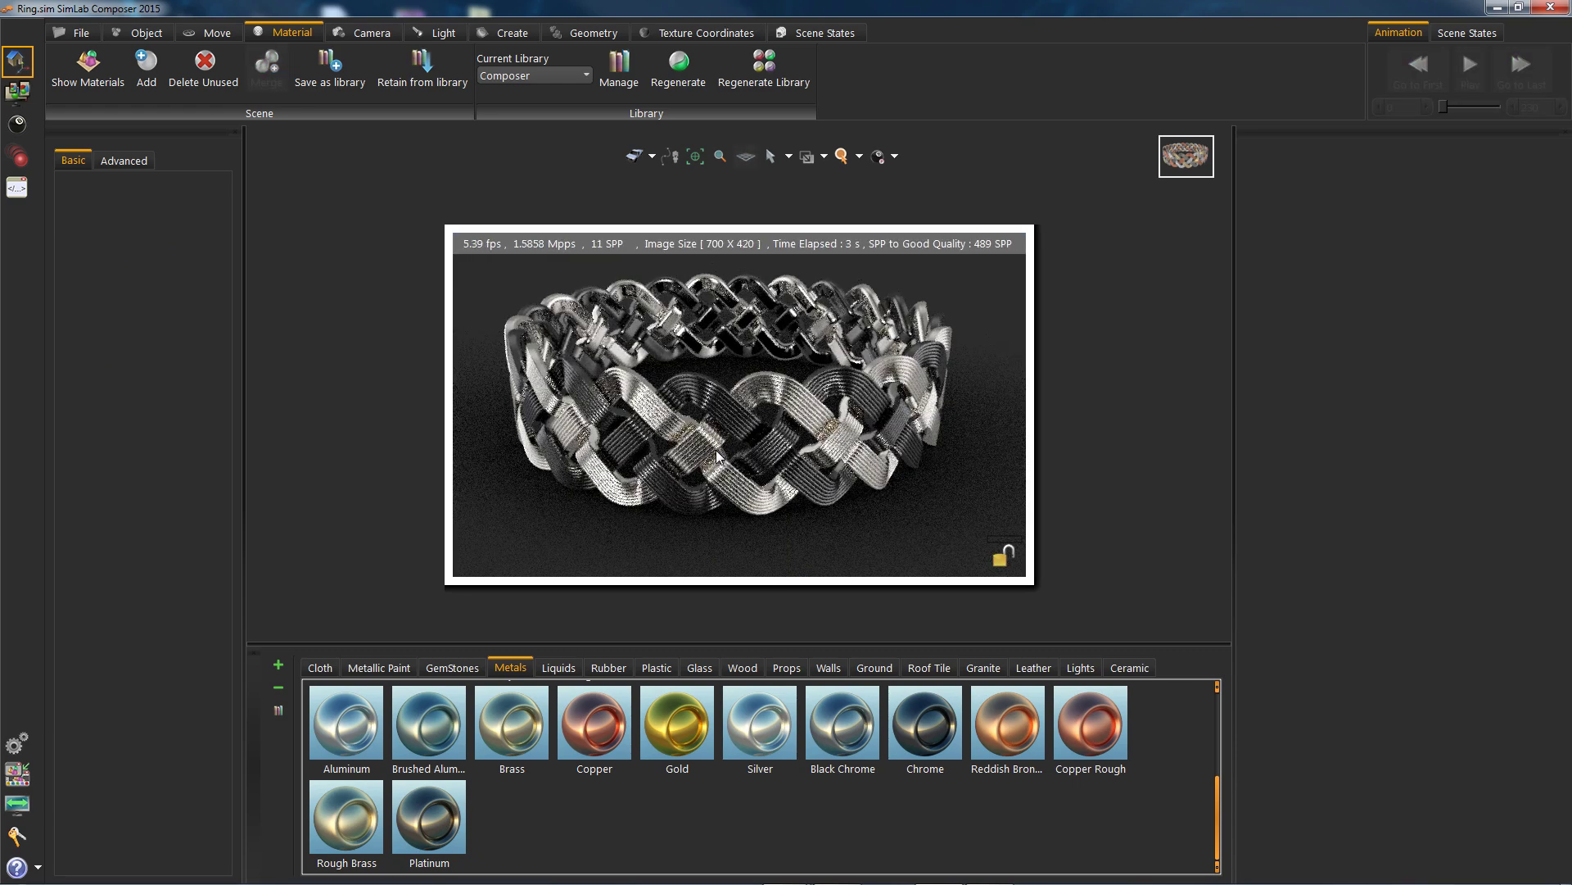
pyautogui.hotkey('ctrl', 'r')
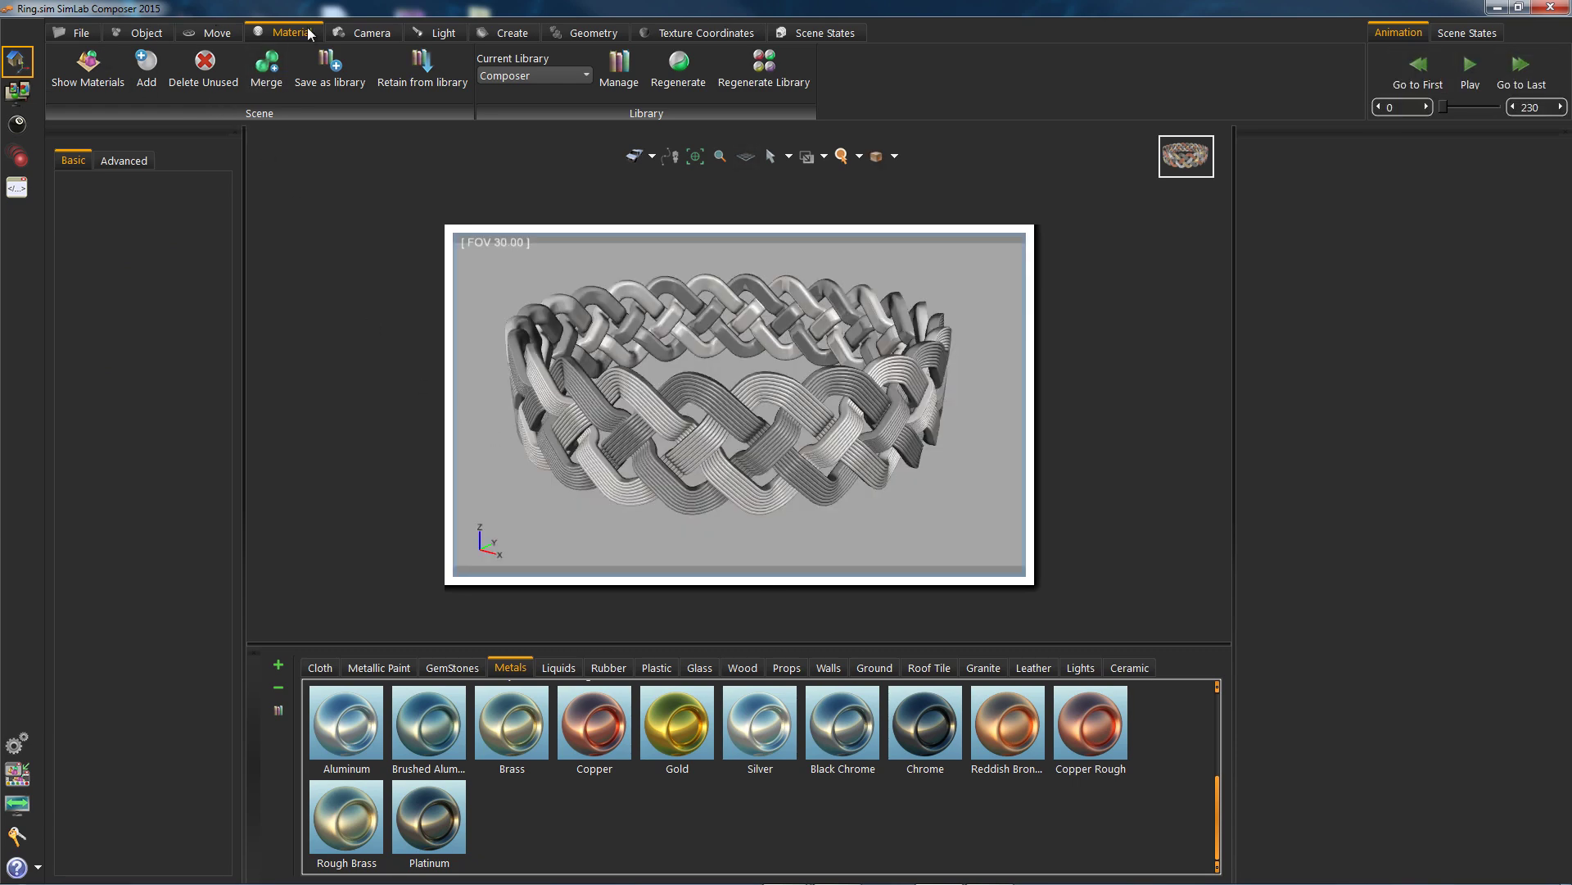
# Capture the ring with its new metals as a second material scene state from the whole scene
pyautogui.click(821, 33)
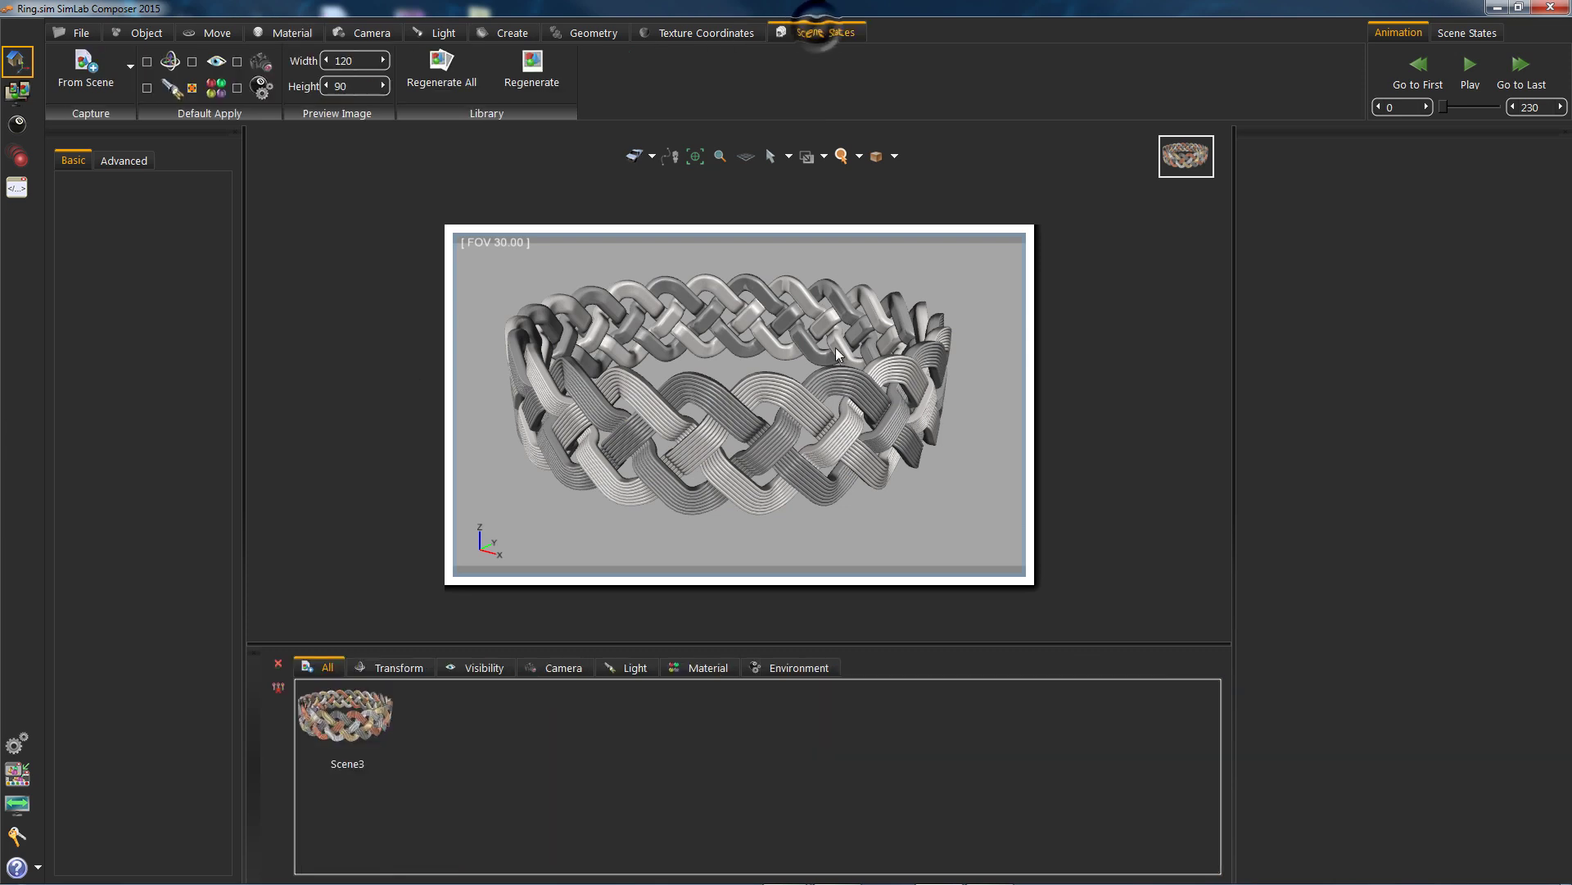
pyautogui.click(774, 399)
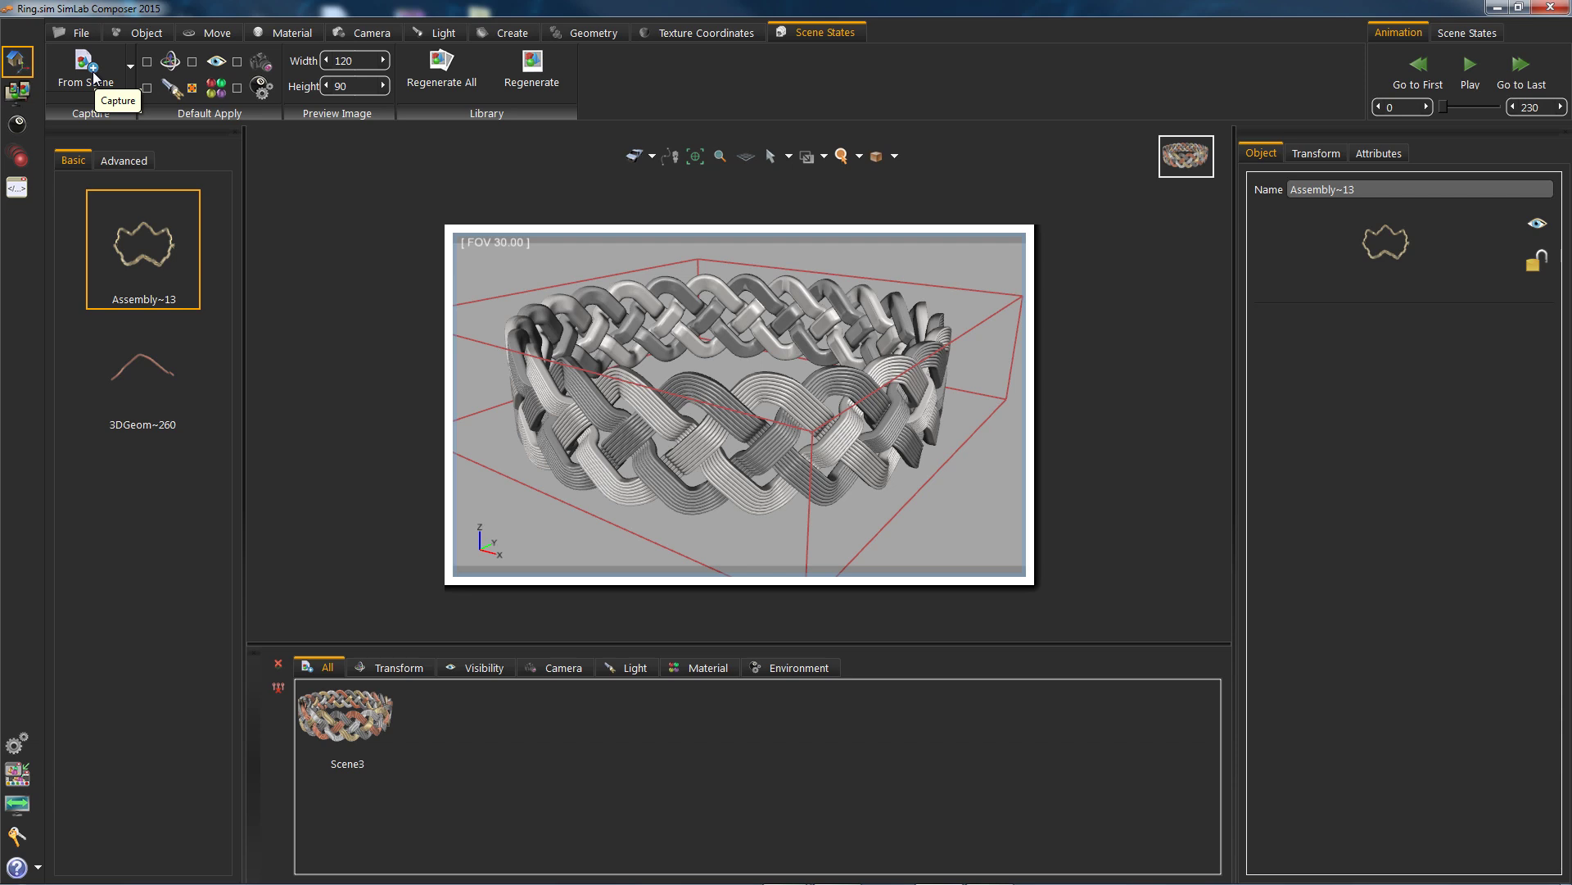
pyautogui.click(131, 65)
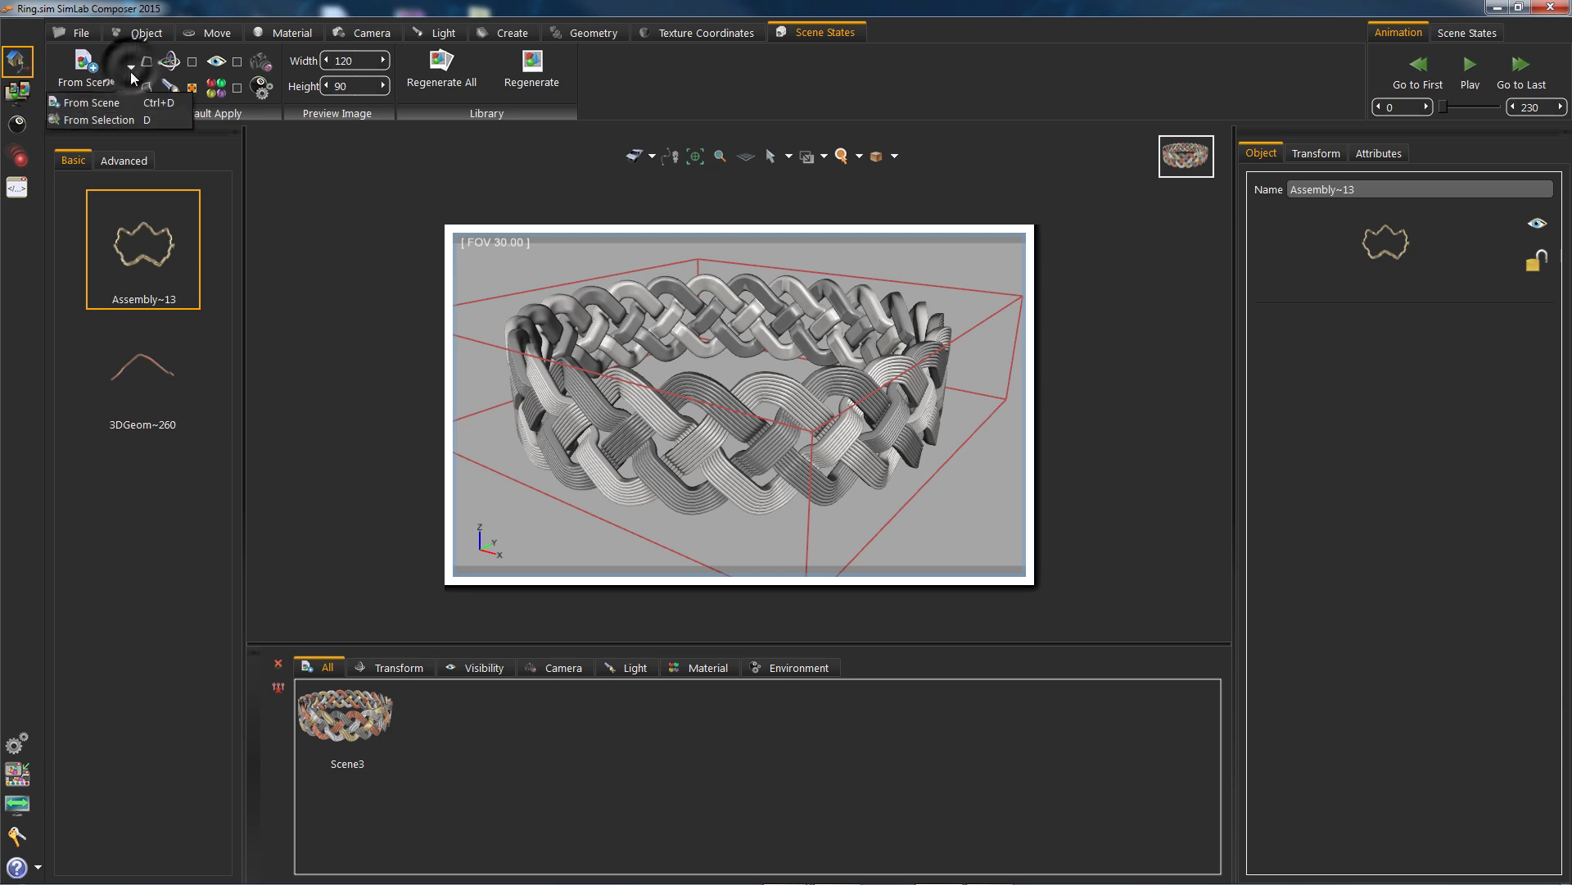
pyautogui.click(112, 121)
pyautogui.click(87, 78)
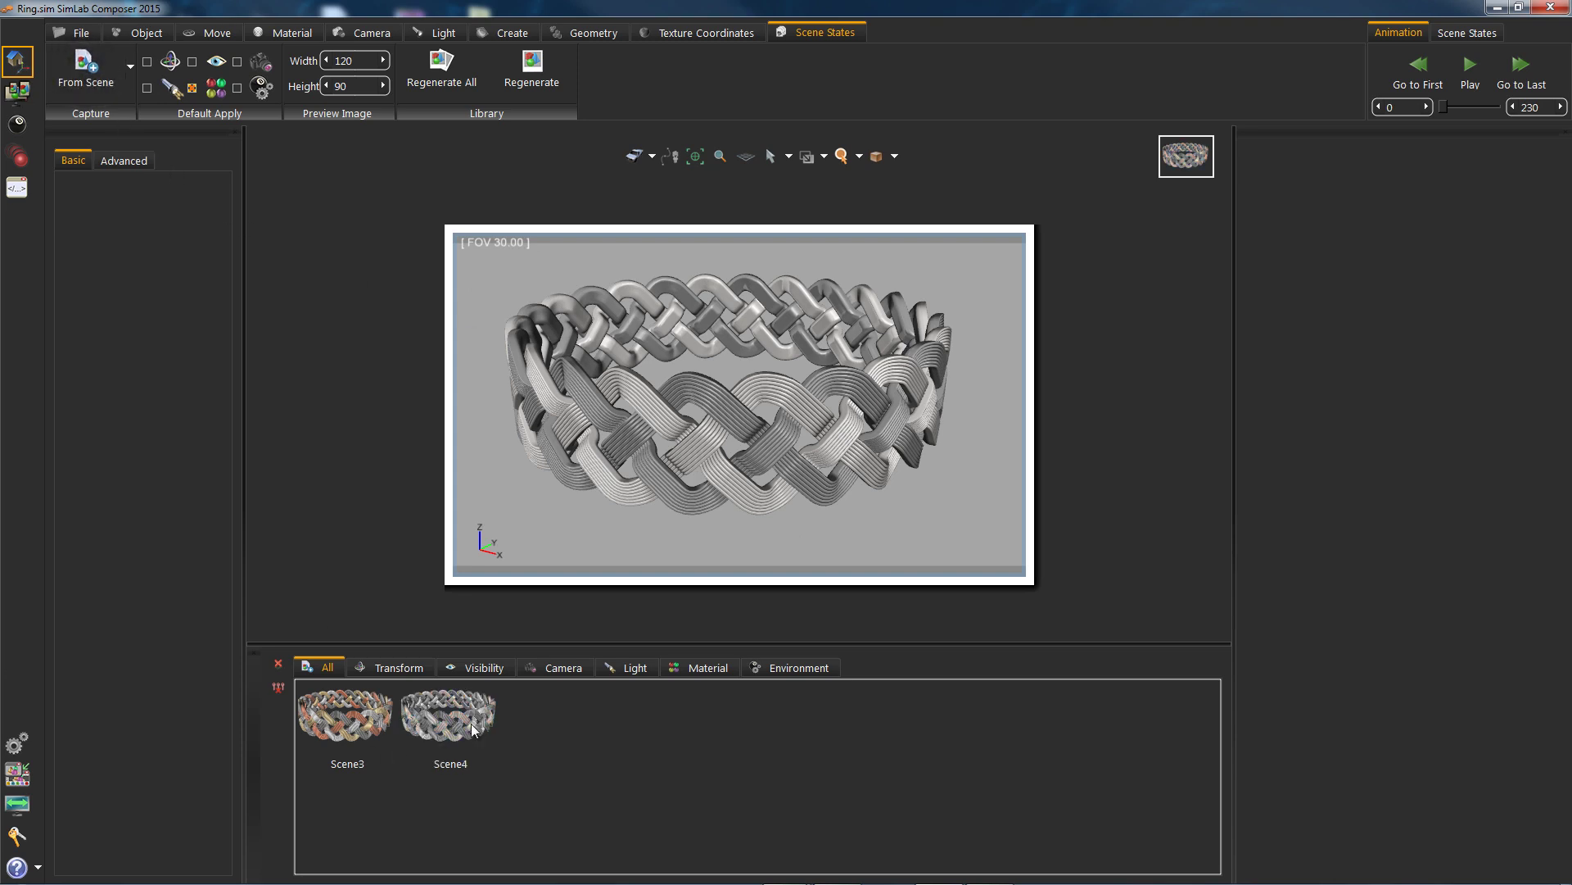
# Apply the Scene3 and Scene4 states alternately to compare their materials, ending on Scene4
pyautogui.click(340, 722)
pyautogui.click(455, 724)
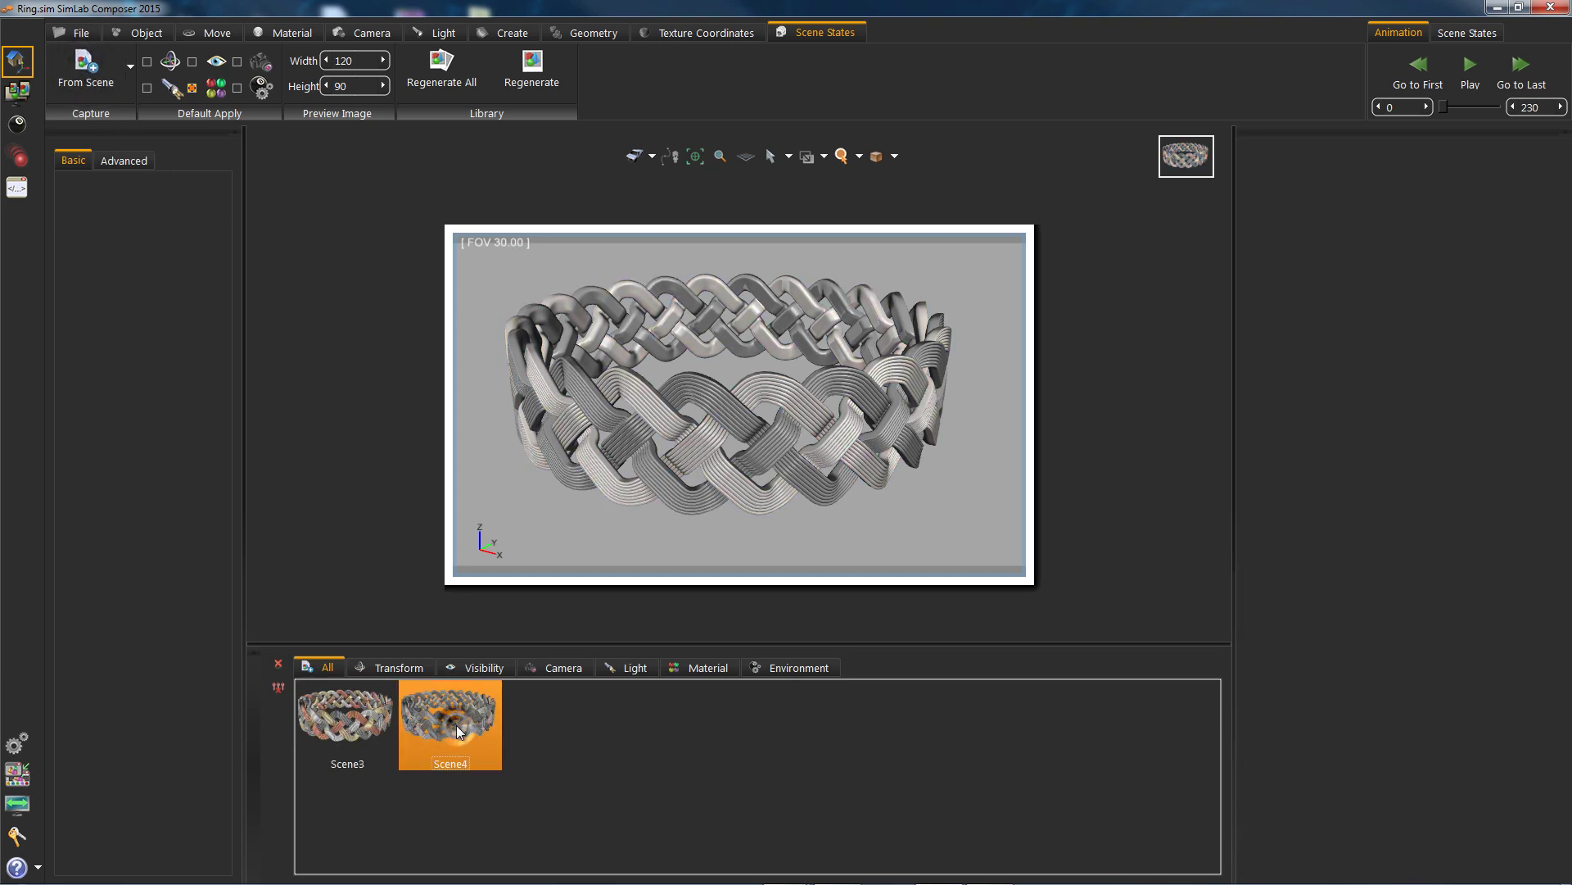
pyautogui.click(330, 731)
pyautogui.click(444, 732)
pyautogui.click(351, 739)
pyautogui.click(440, 739)
pyautogui.moveTo(820, 530); pyautogui.dragTo(834, 531, button='middle')
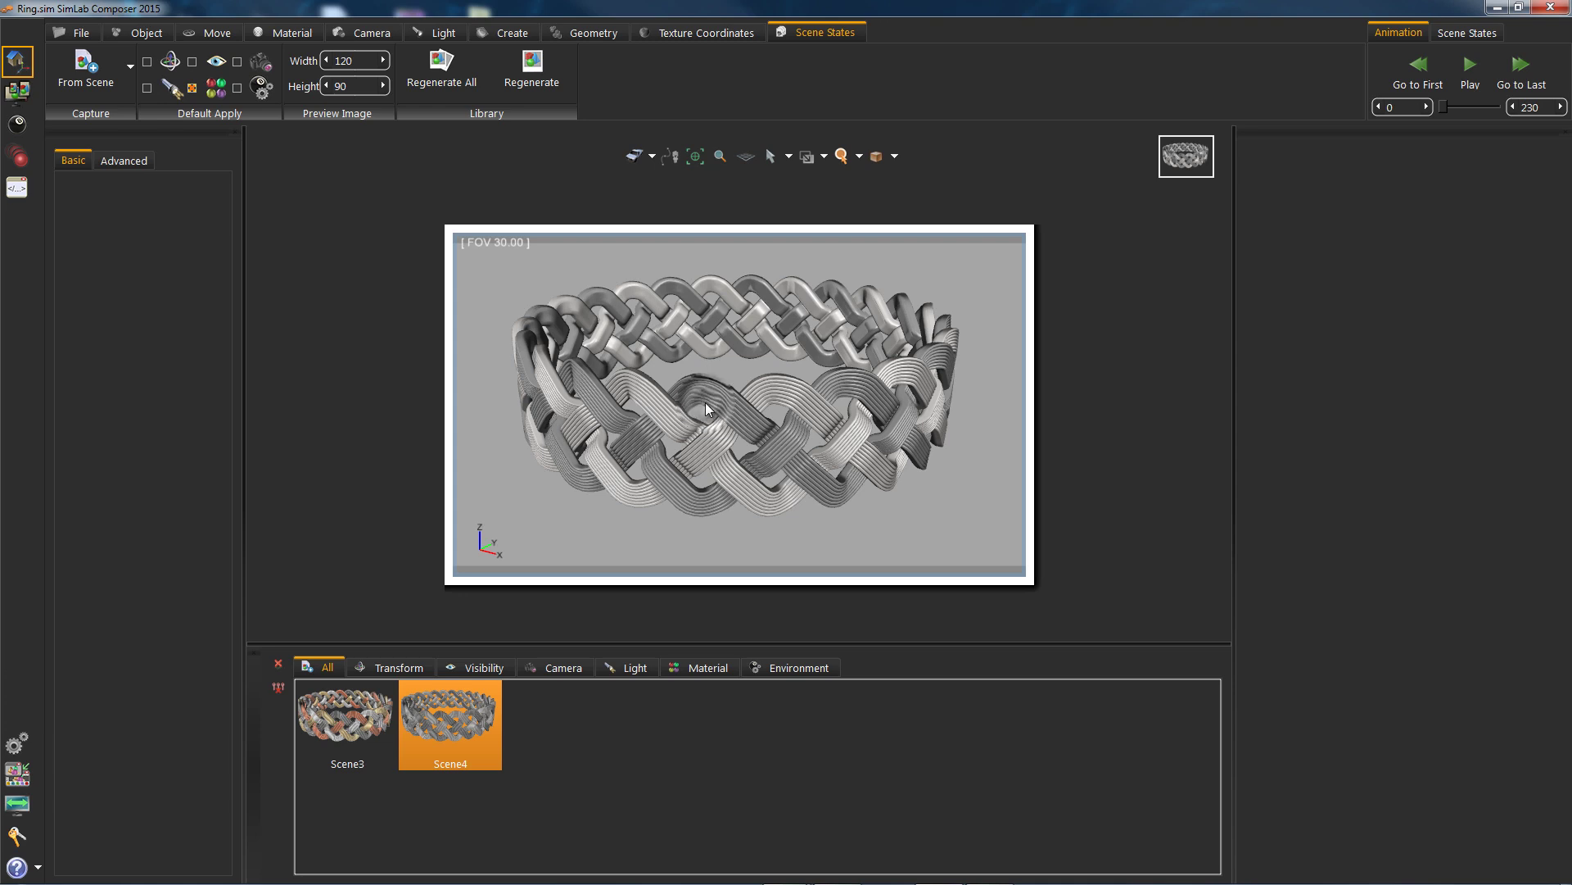
# Show the scene materials and select all strands that share the Platinum material
pyautogui.click(758, 390)
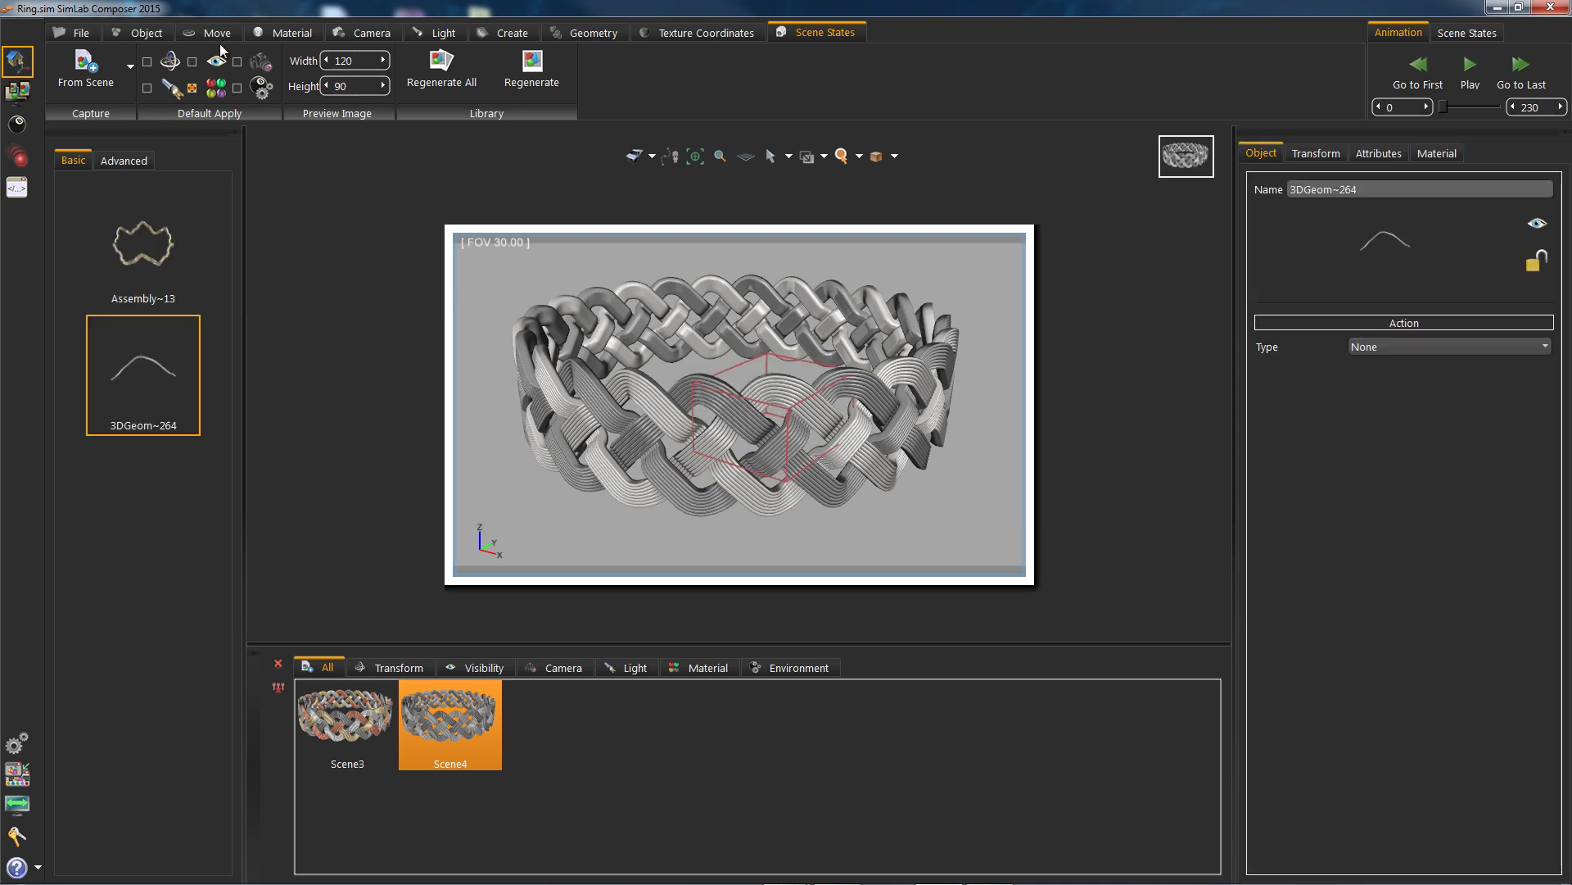
pyautogui.click(304, 32)
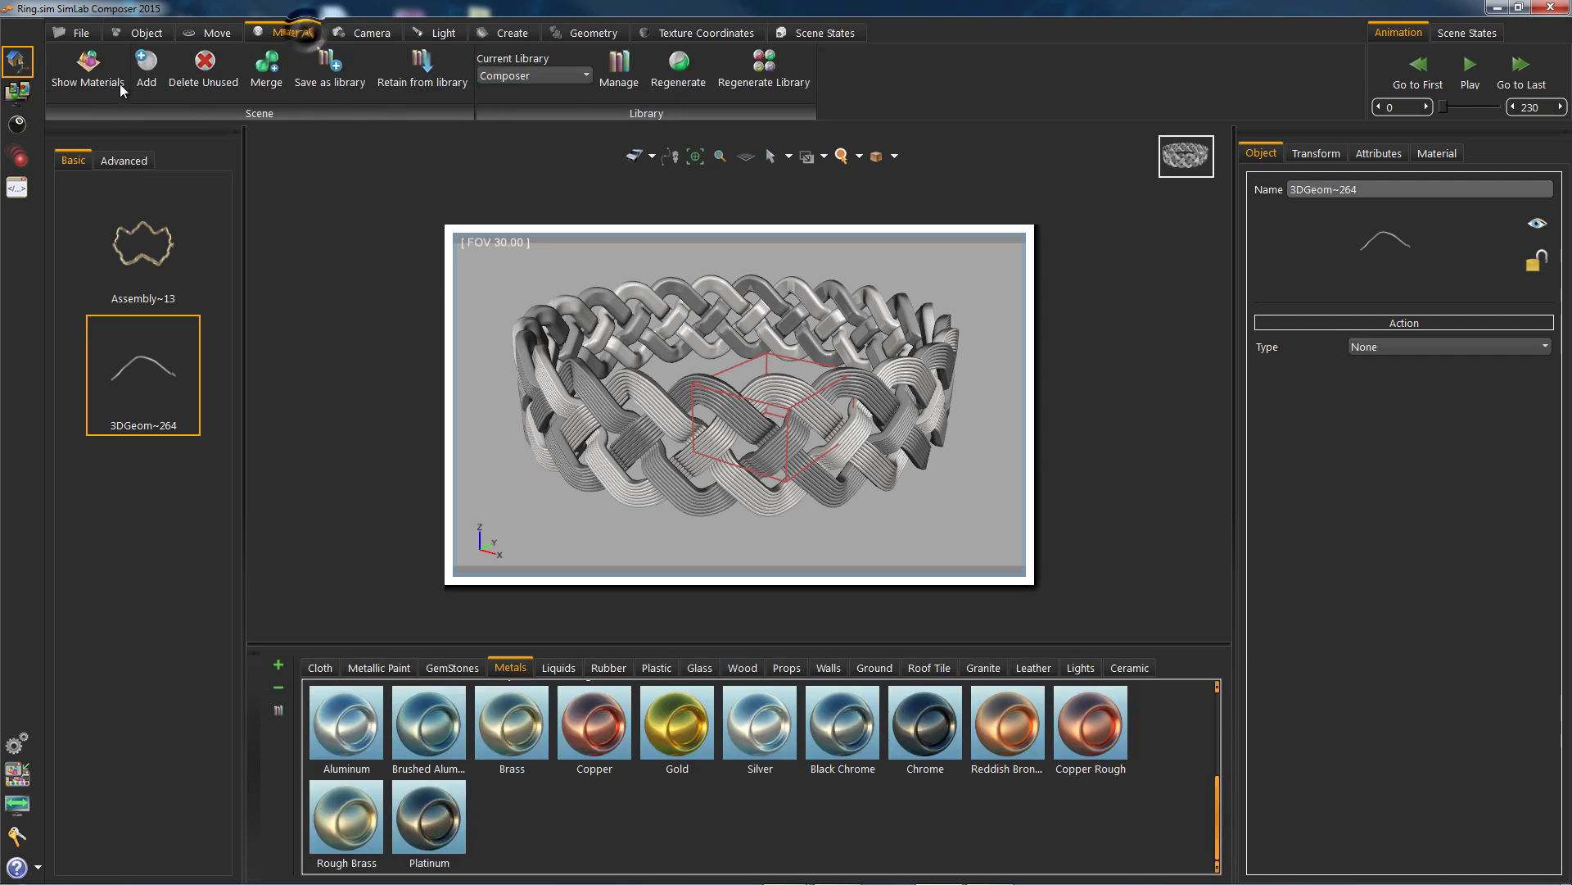
pyautogui.click(122, 85)
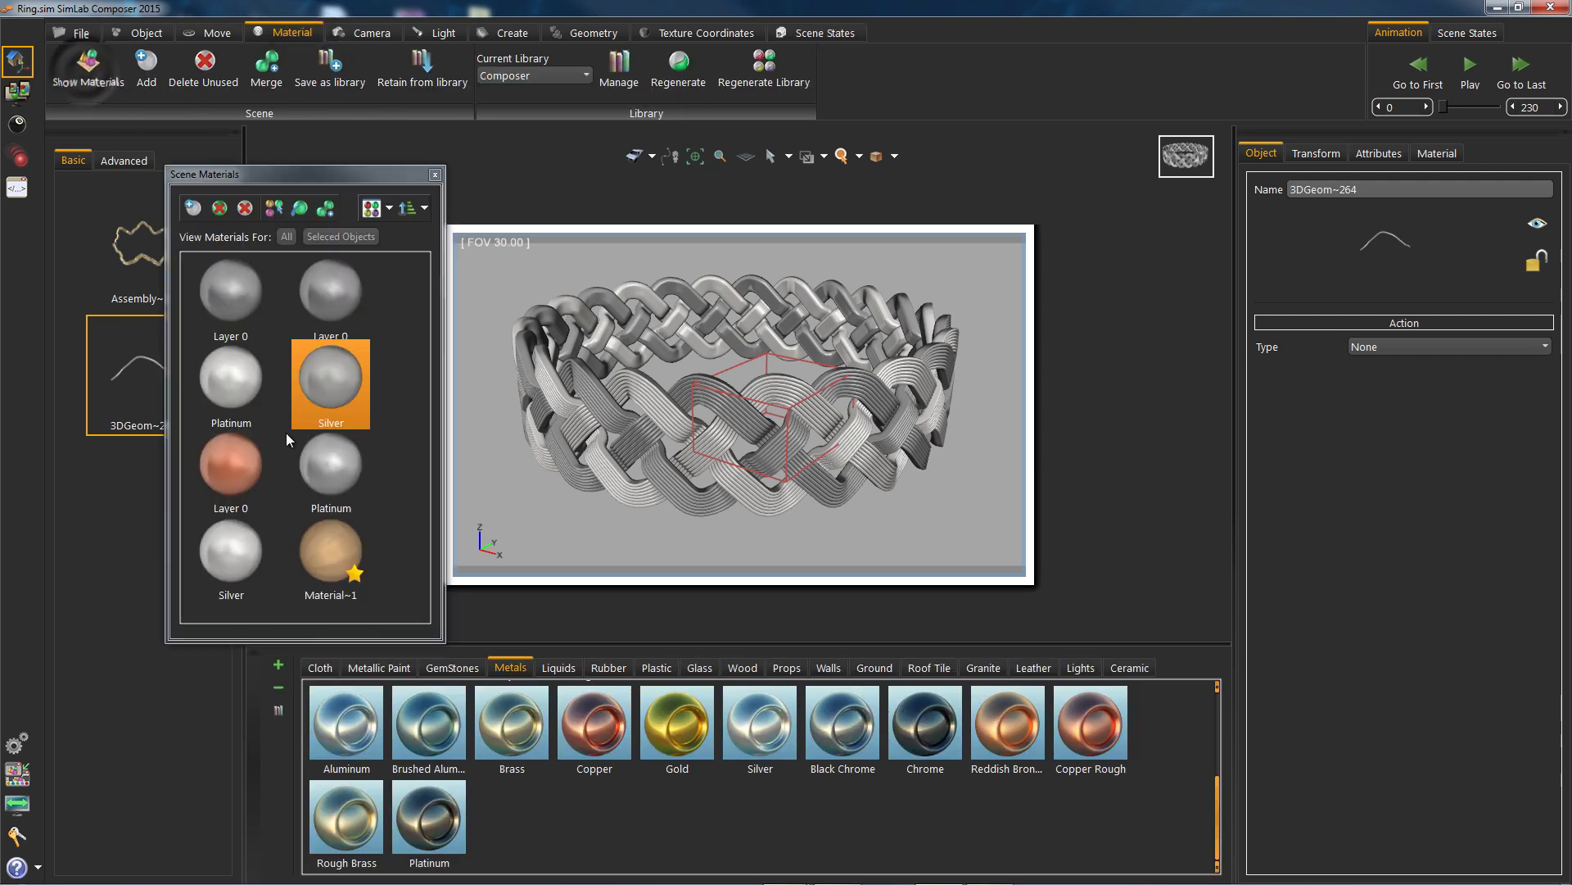
pyautogui.click(651, 405)
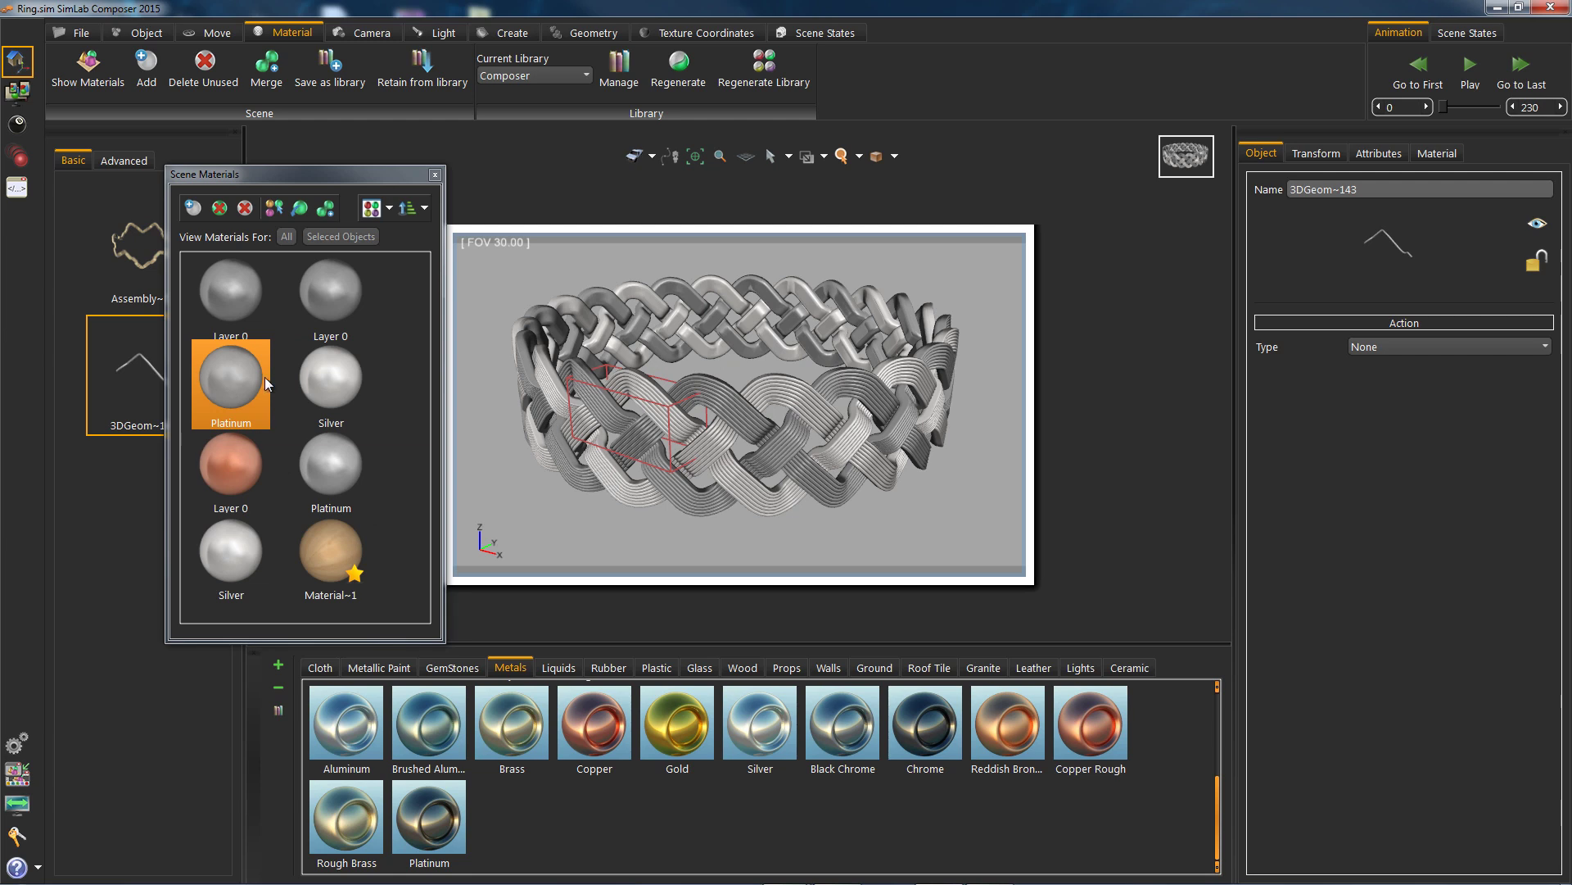
pyautogui.doubleClick(231, 377)
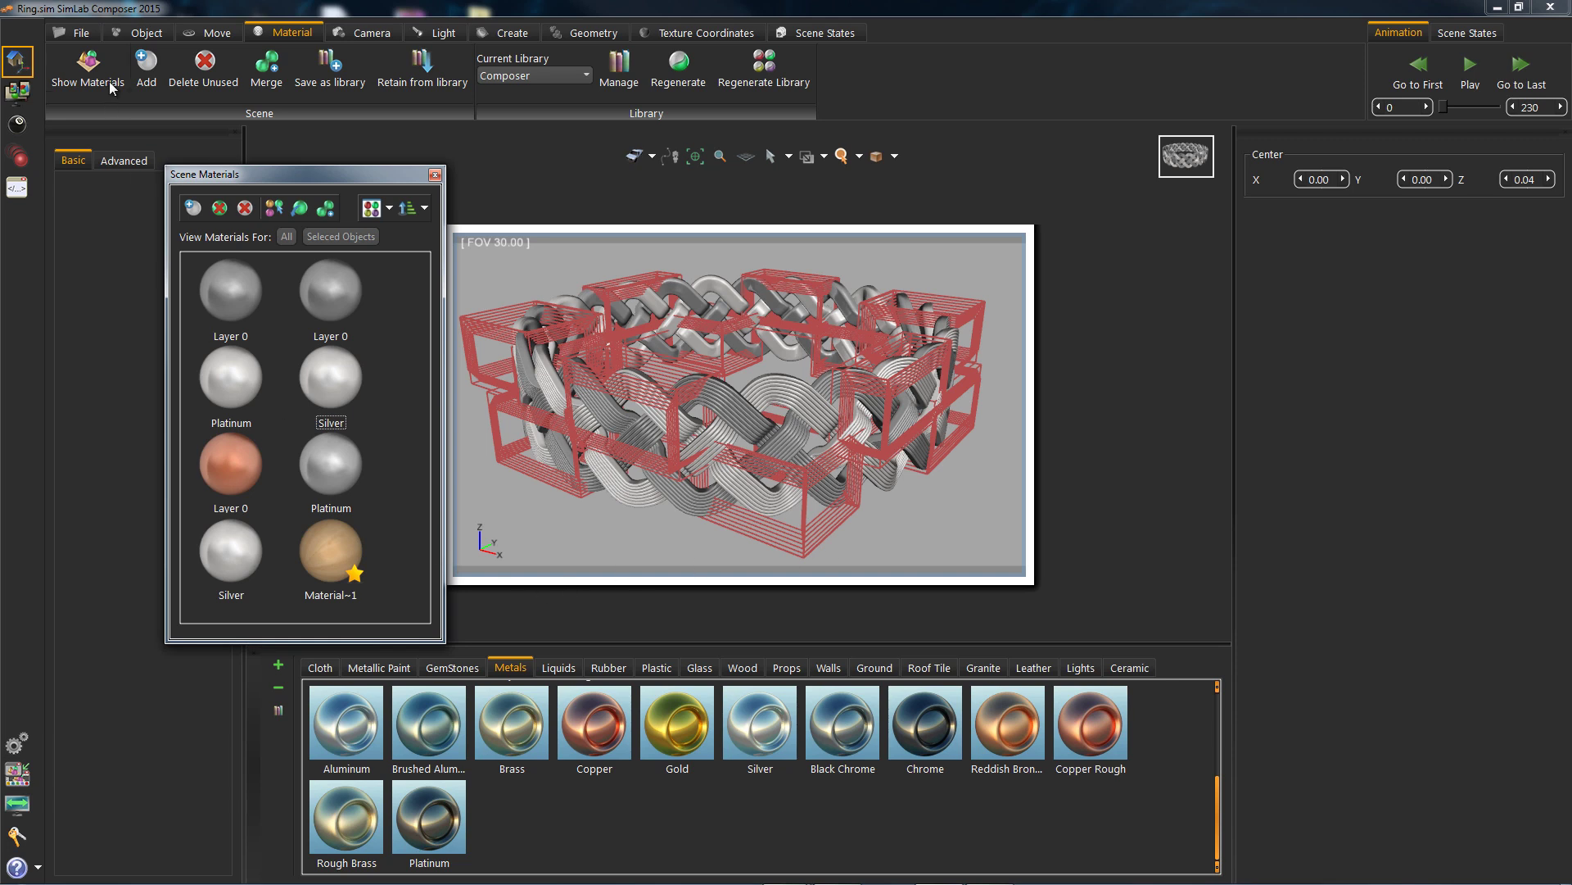
# Capture a materials-only scene state from the selected strands, apply it, and delete that state
pyautogui.click(821, 32)
pyautogui.click(127, 69)
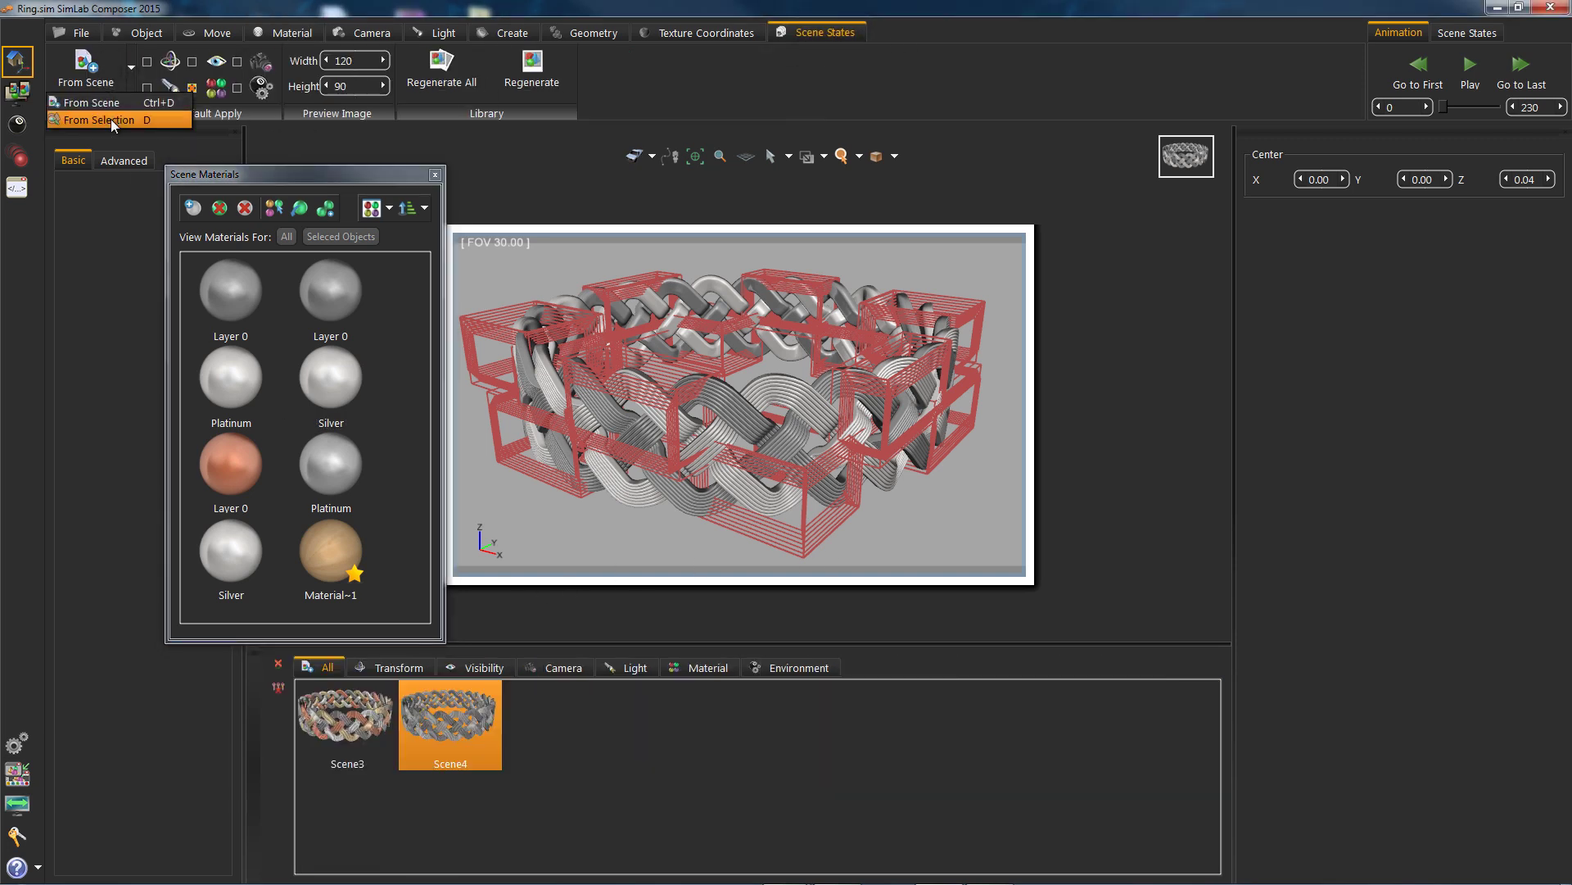
pyautogui.click(162, 120)
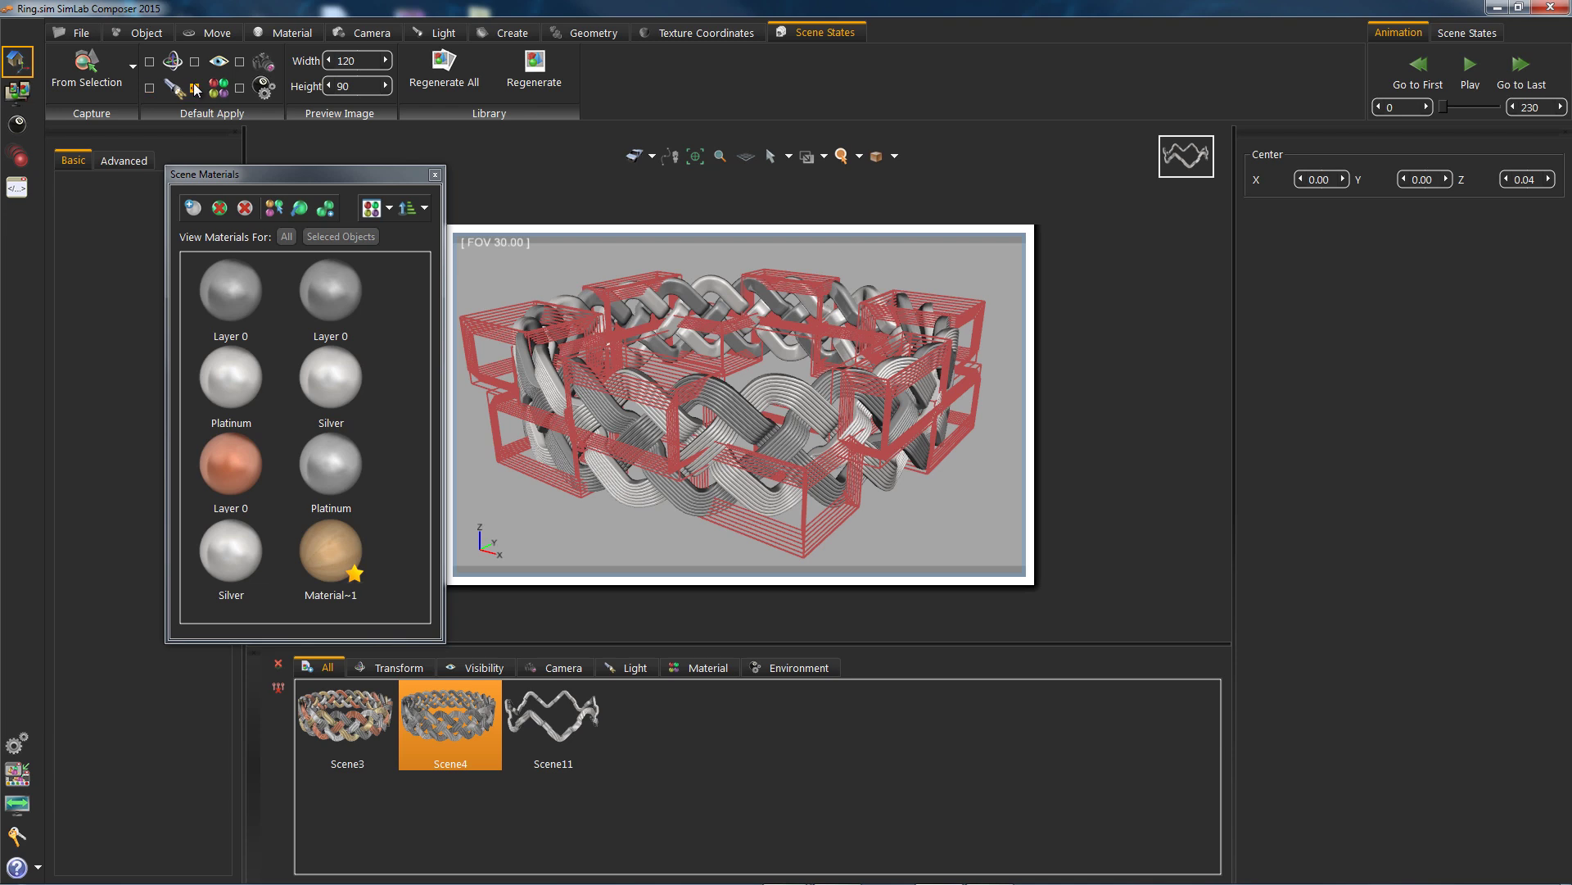
pyautogui.click(578, 724)
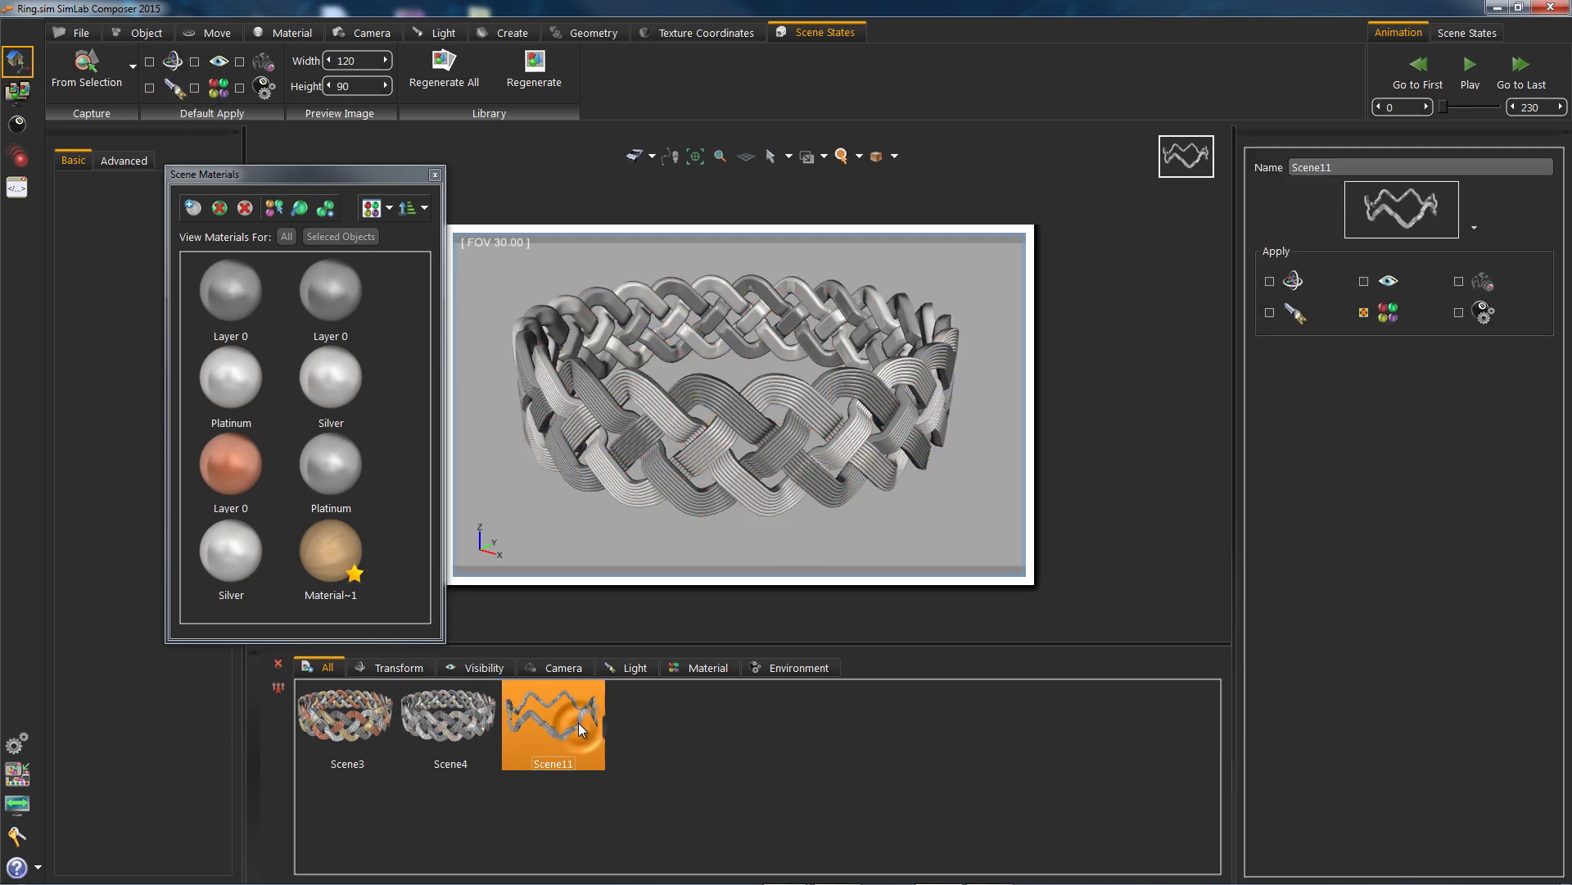
pyautogui.press('Delete')
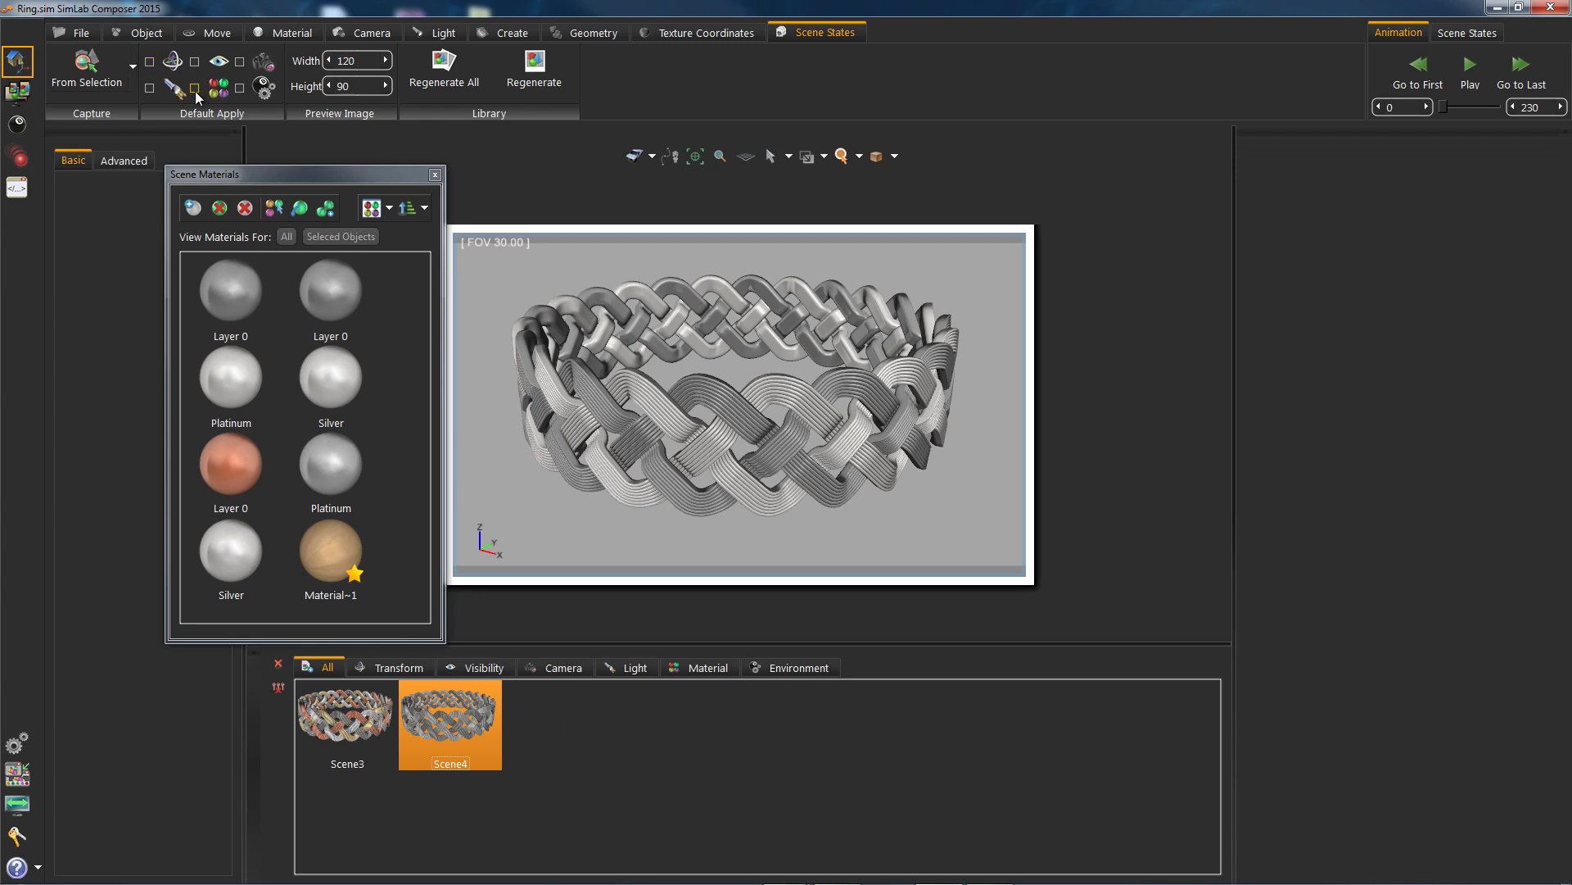
# Set visibility as the scene state default and capture a state from all strands using the Platinum material
pyautogui.click(195, 62)
pyautogui.click(251, 425)
pyautogui.click(275, 208)
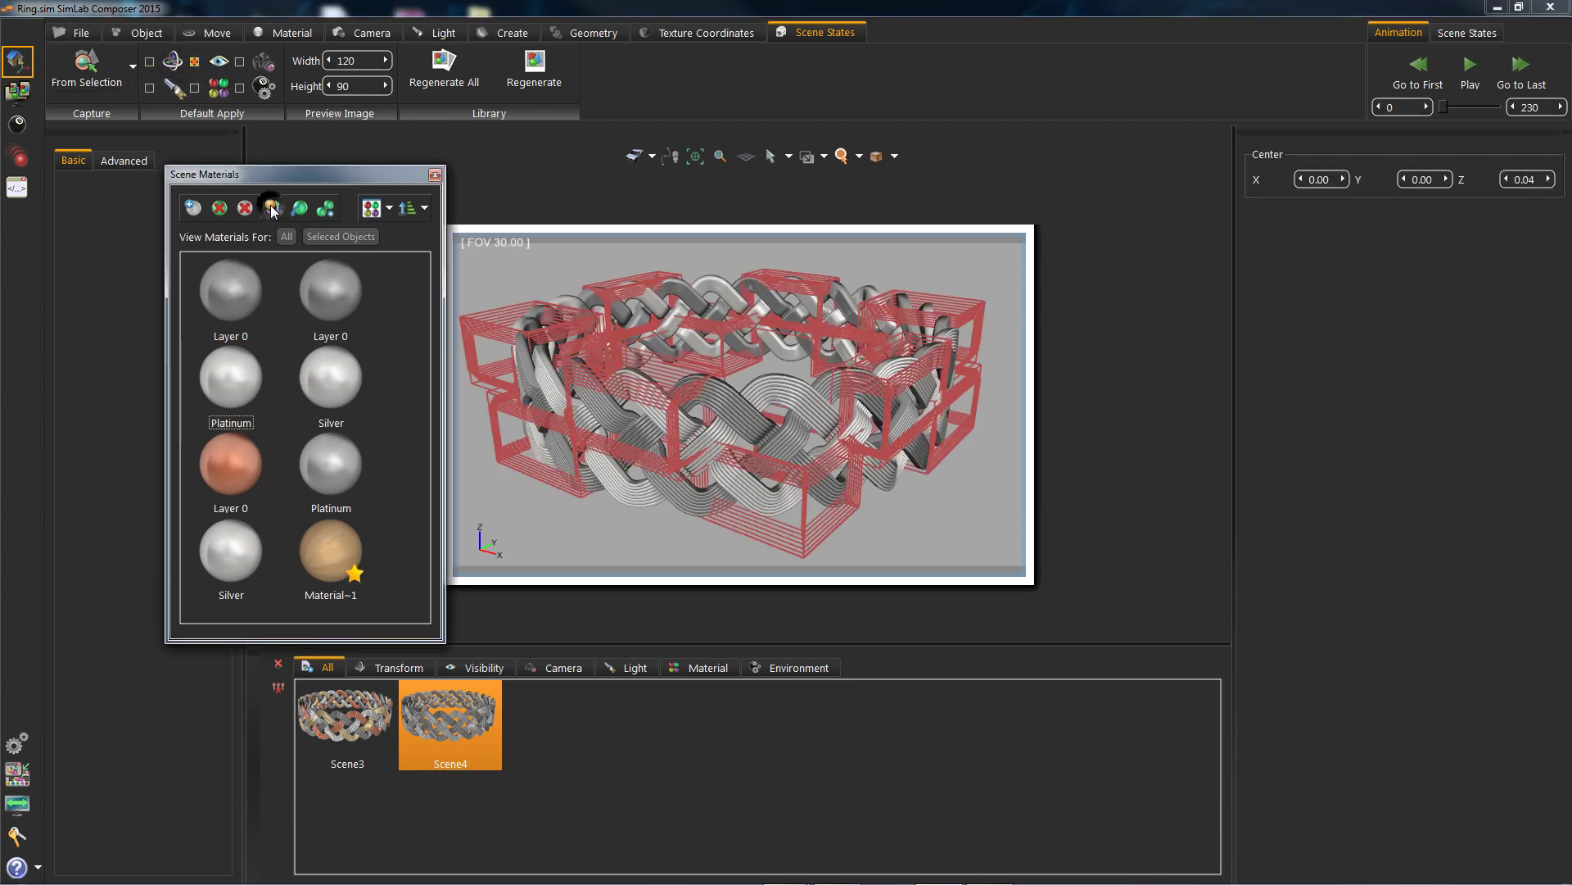
pyautogui.click(90, 75)
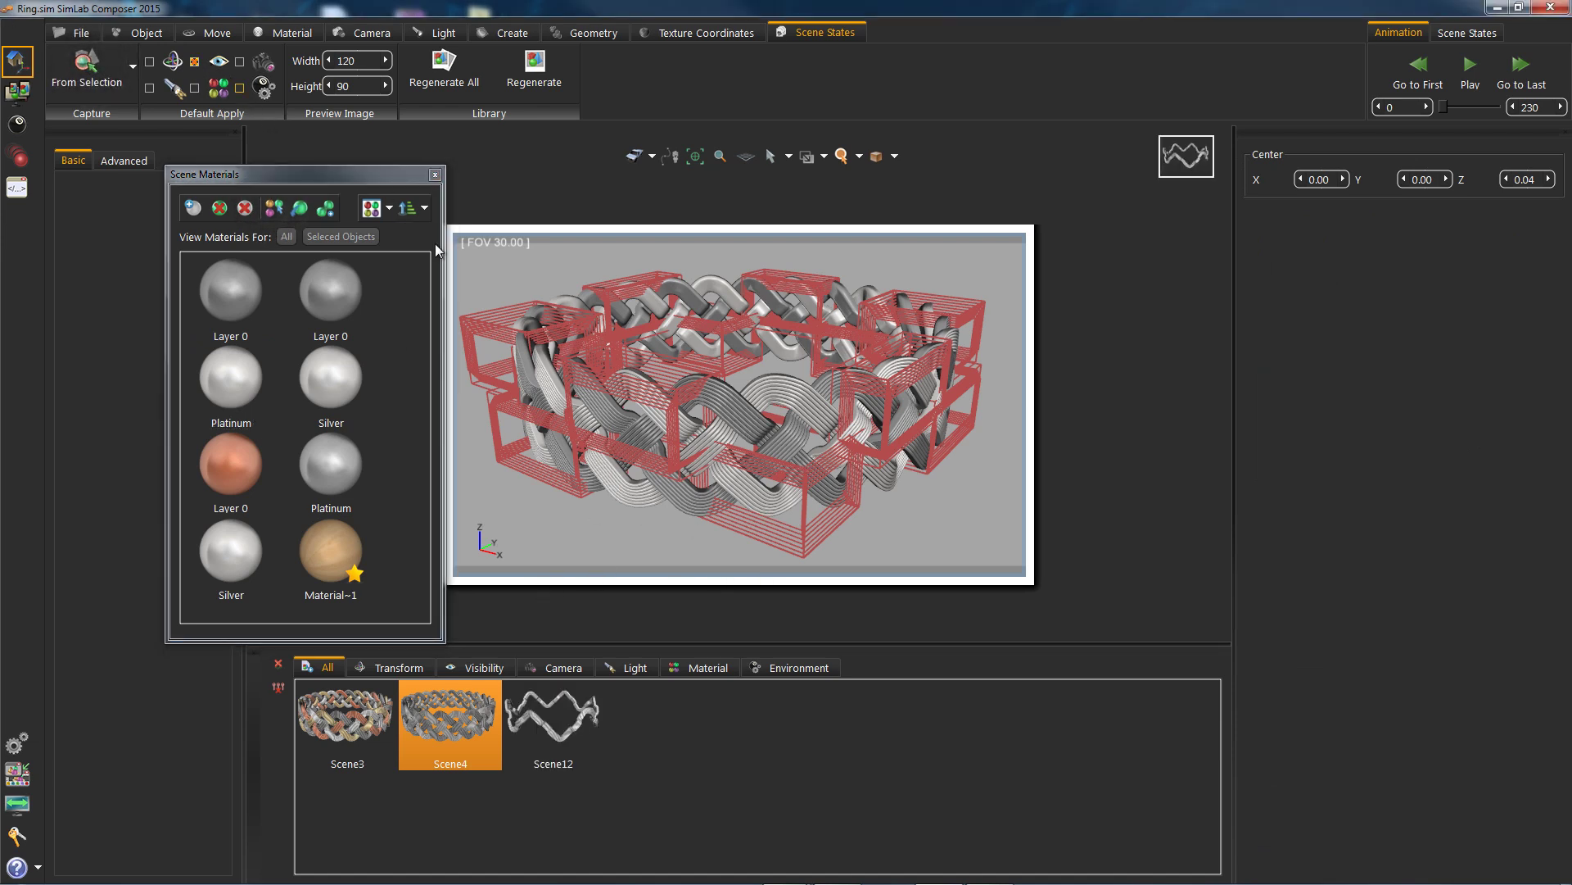
# Hide the selected strands and capture their hidden condition as another visibility state from the selection
pyautogui.click(209, 33)
pyautogui.click(159, 31)
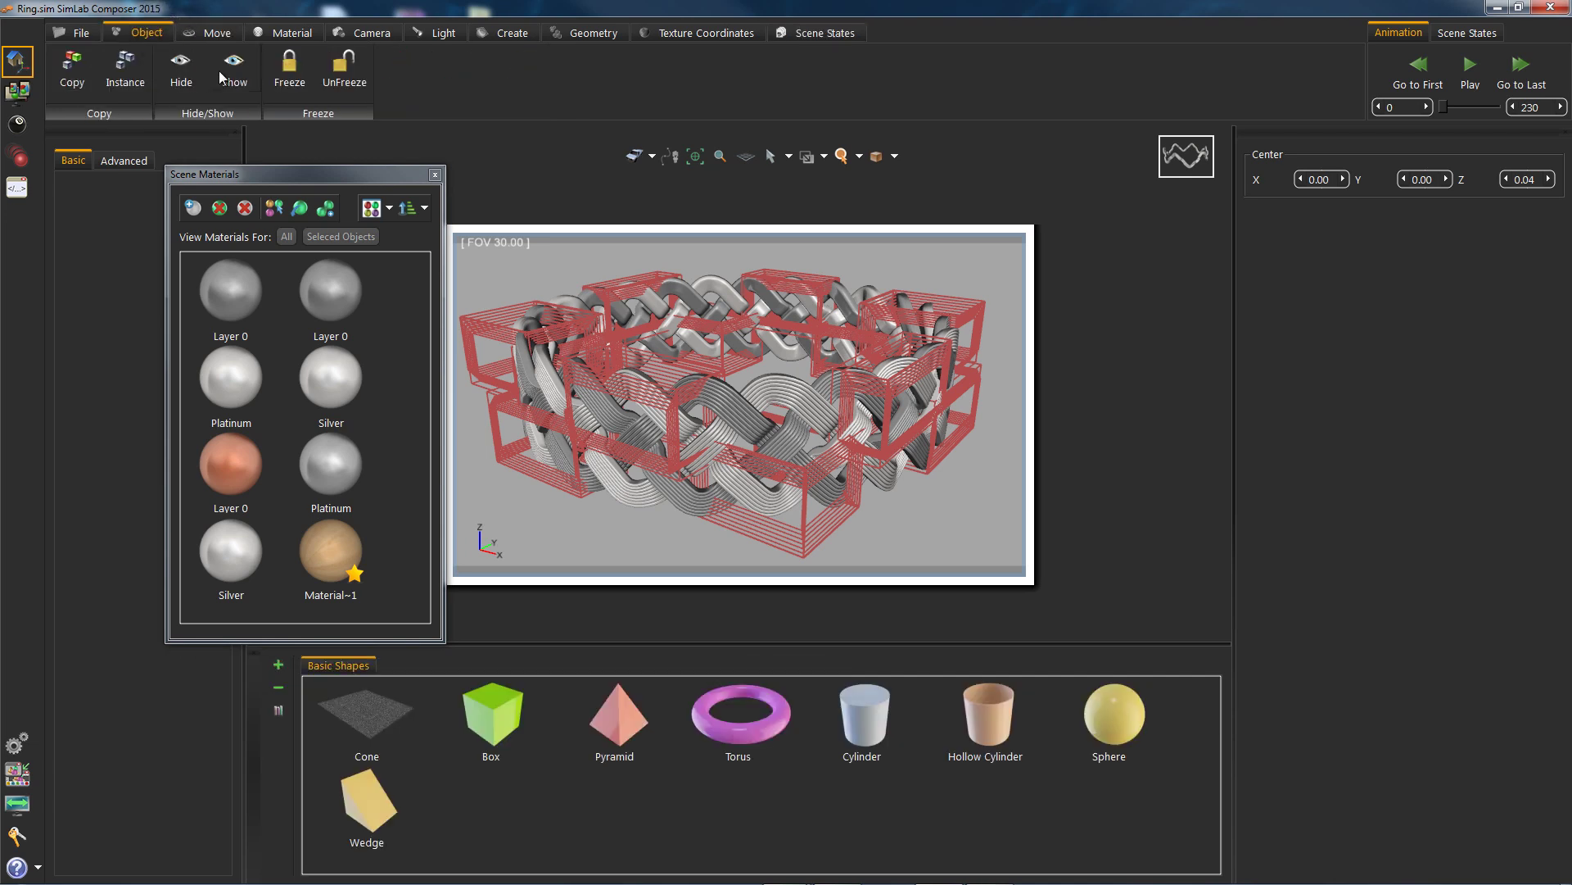
pyautogui.click(179, 71)
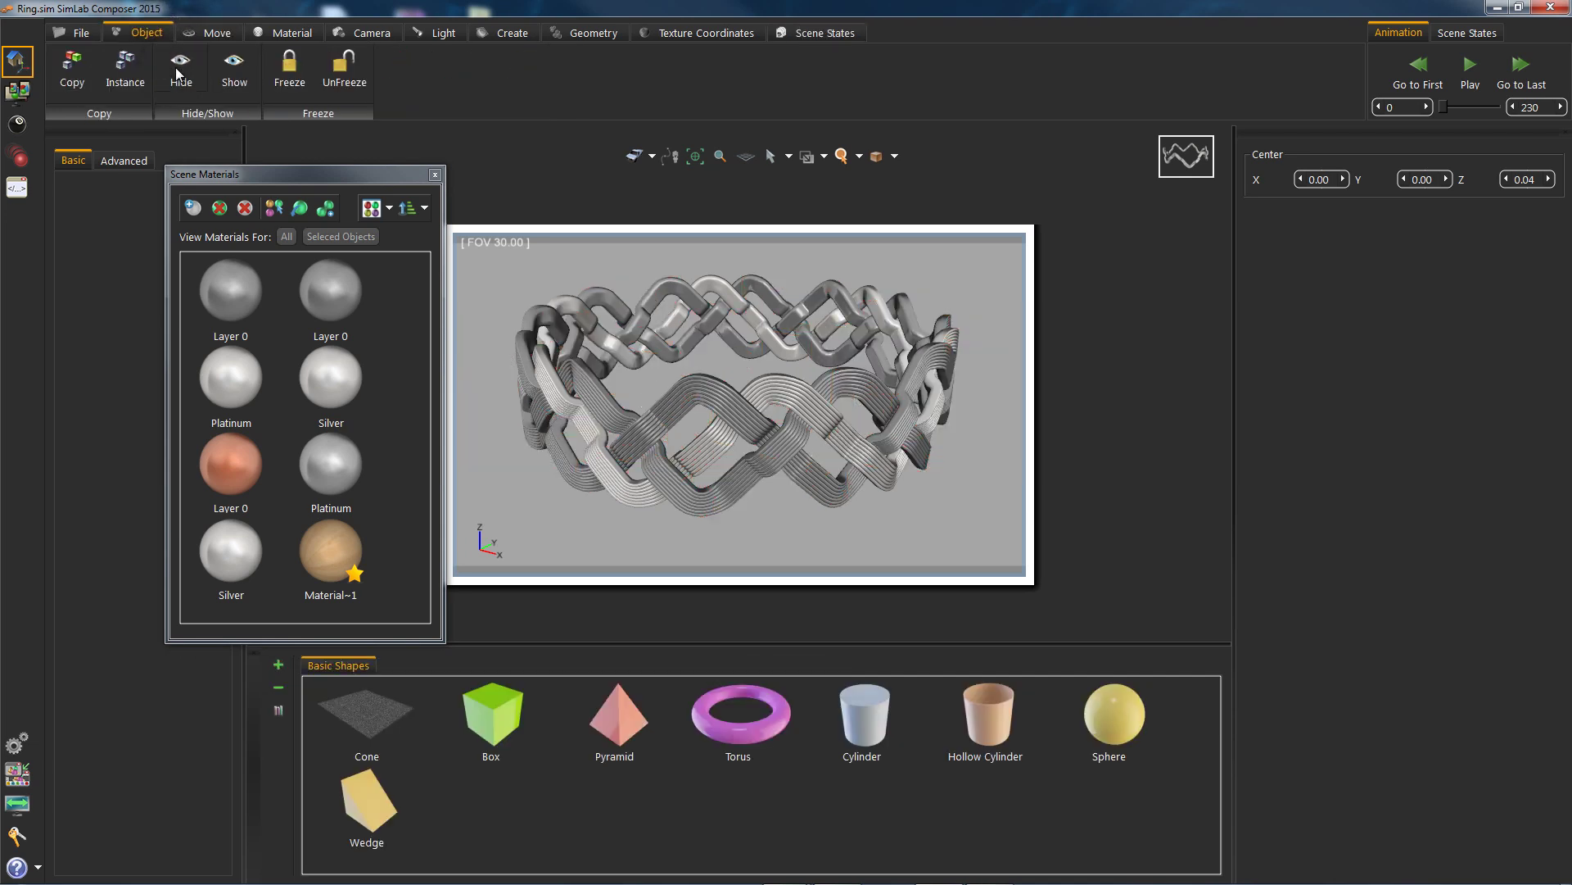
pyautogui.click(819, 32)
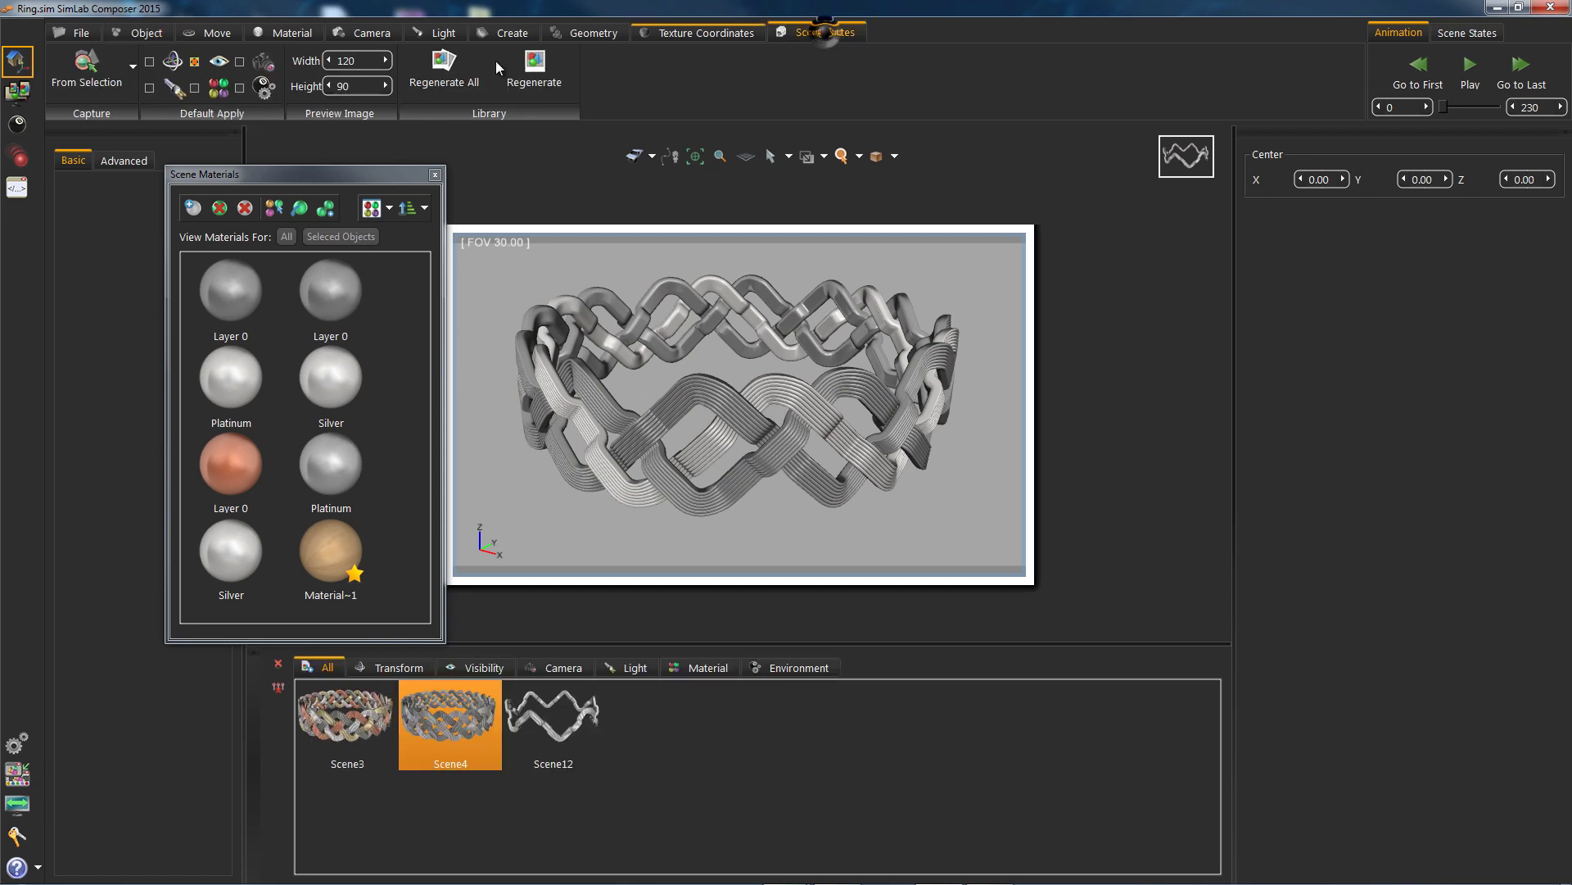
pyautogui.click(92, 72)
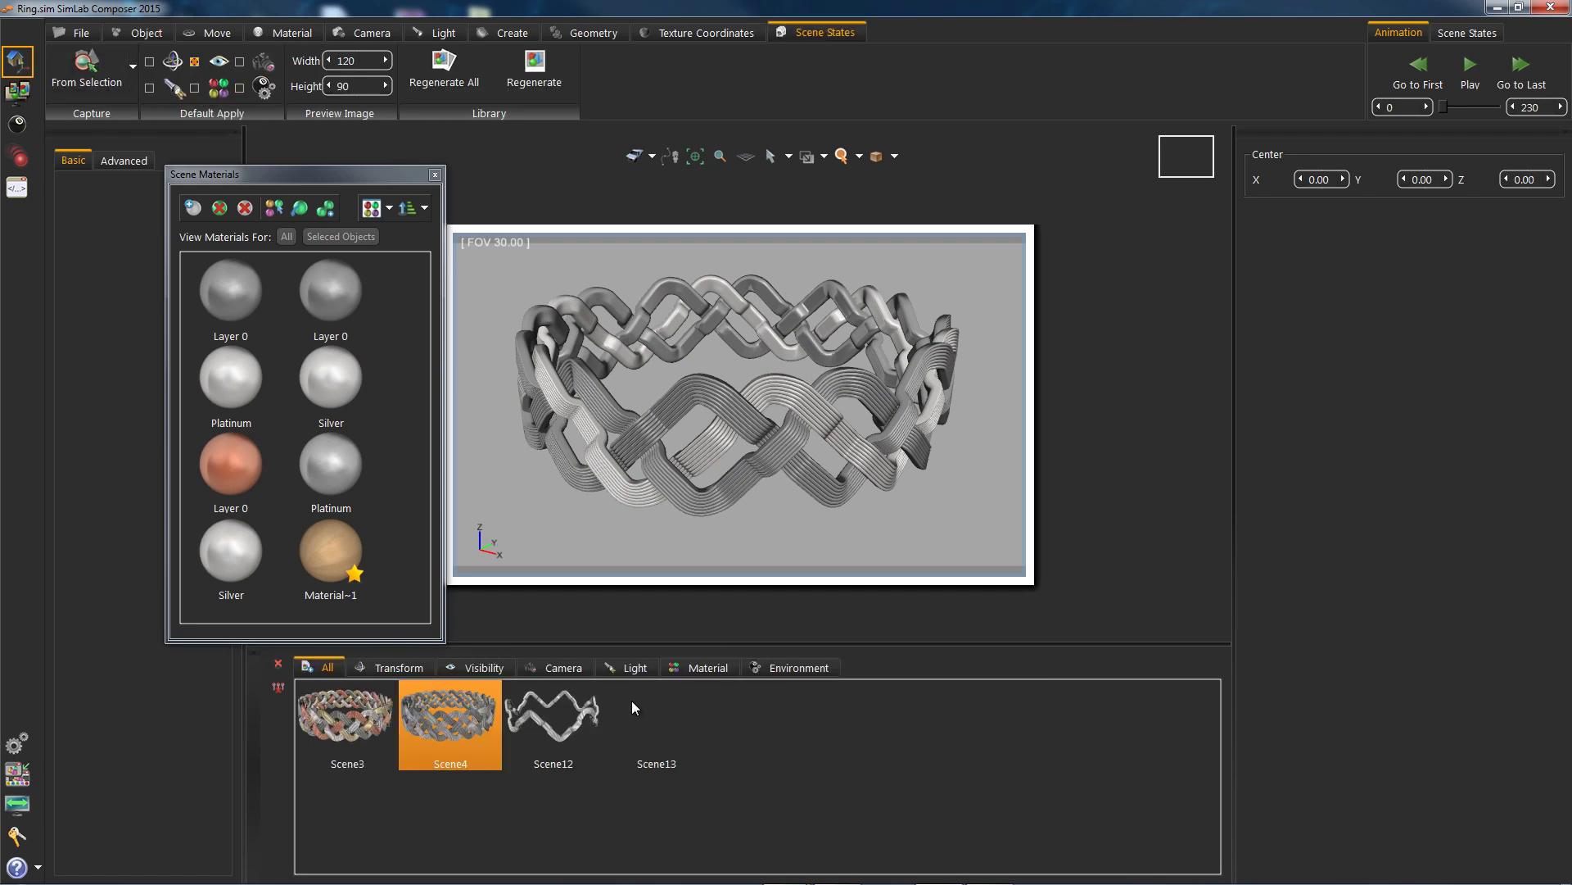
# Apply the Scene3 material state, followed by the Scene12 and Scene13 visibility states of the Platinum strands
pyautogui.doubleClick(346, 712)
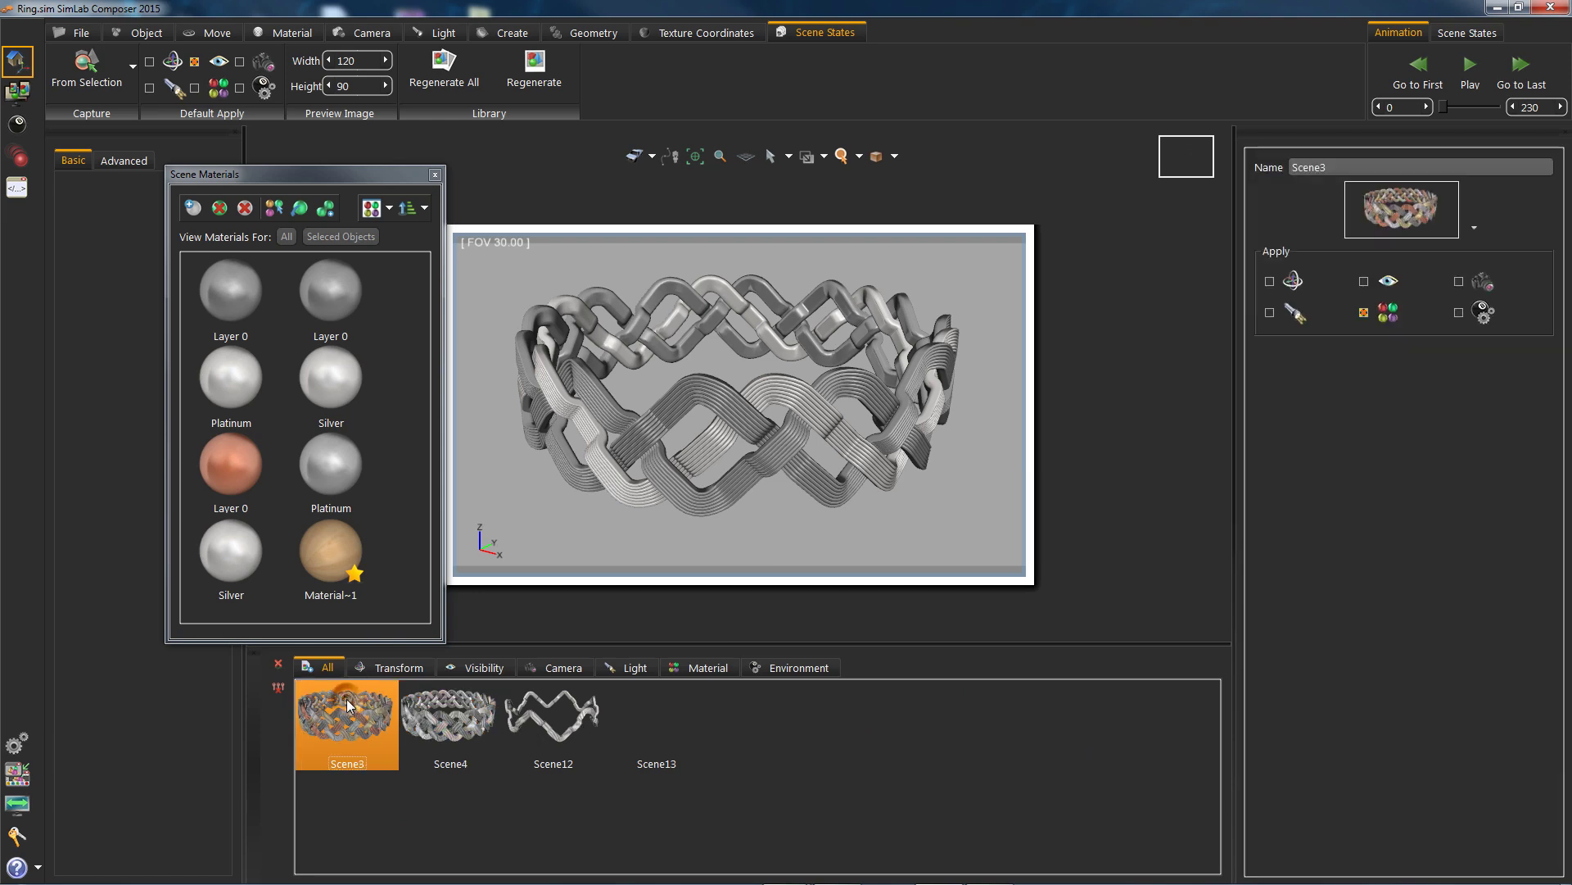
pyautogui.doubleClick(565, 719)
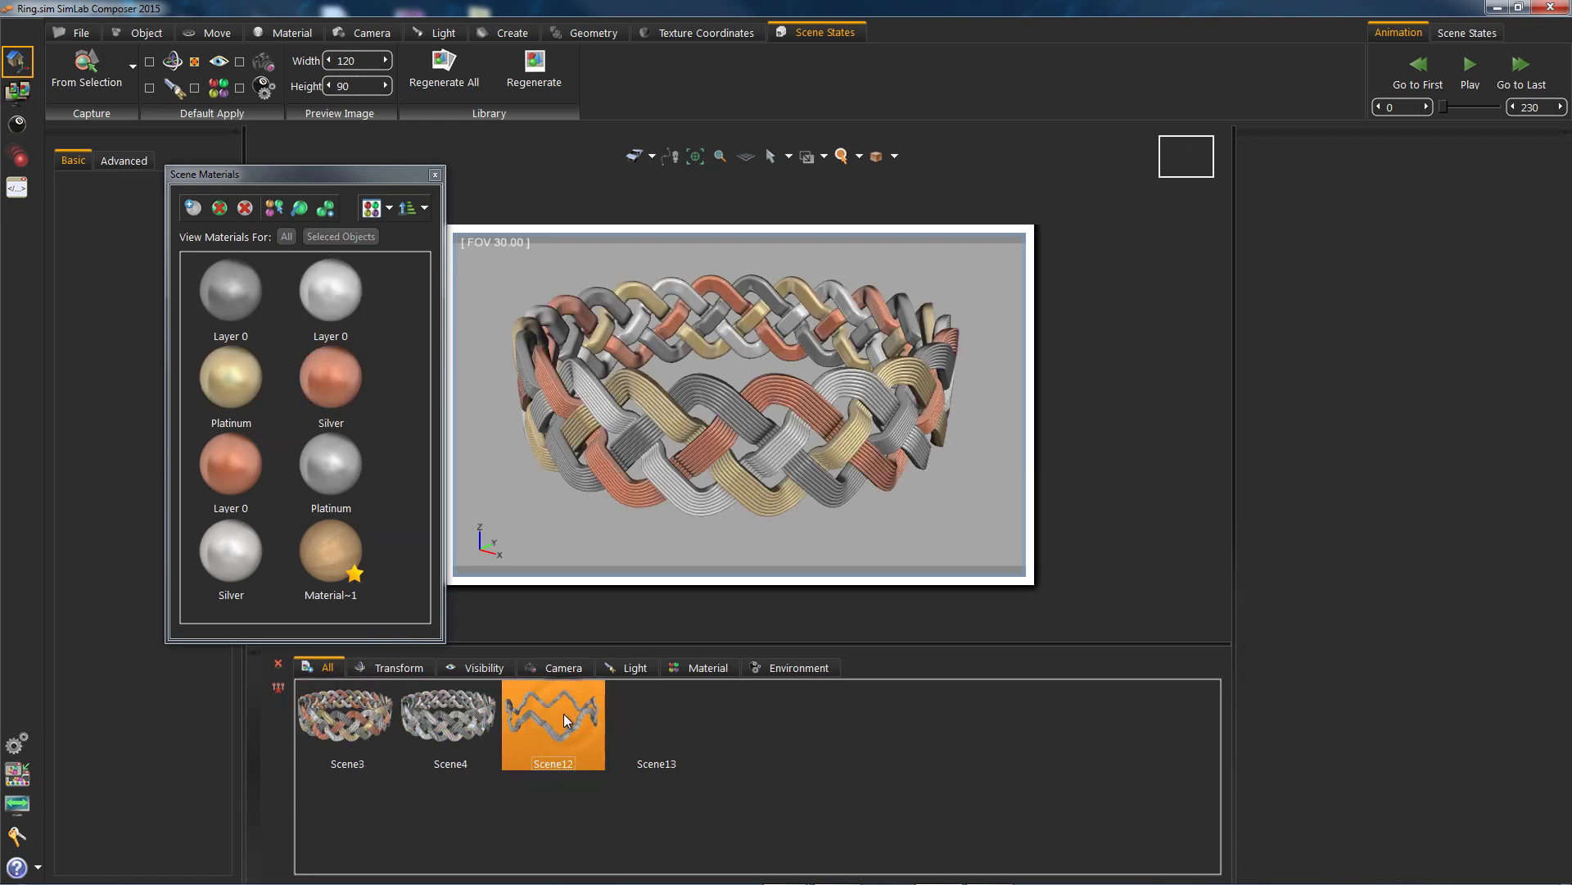
pyautogui.doubleClick(650, 709)
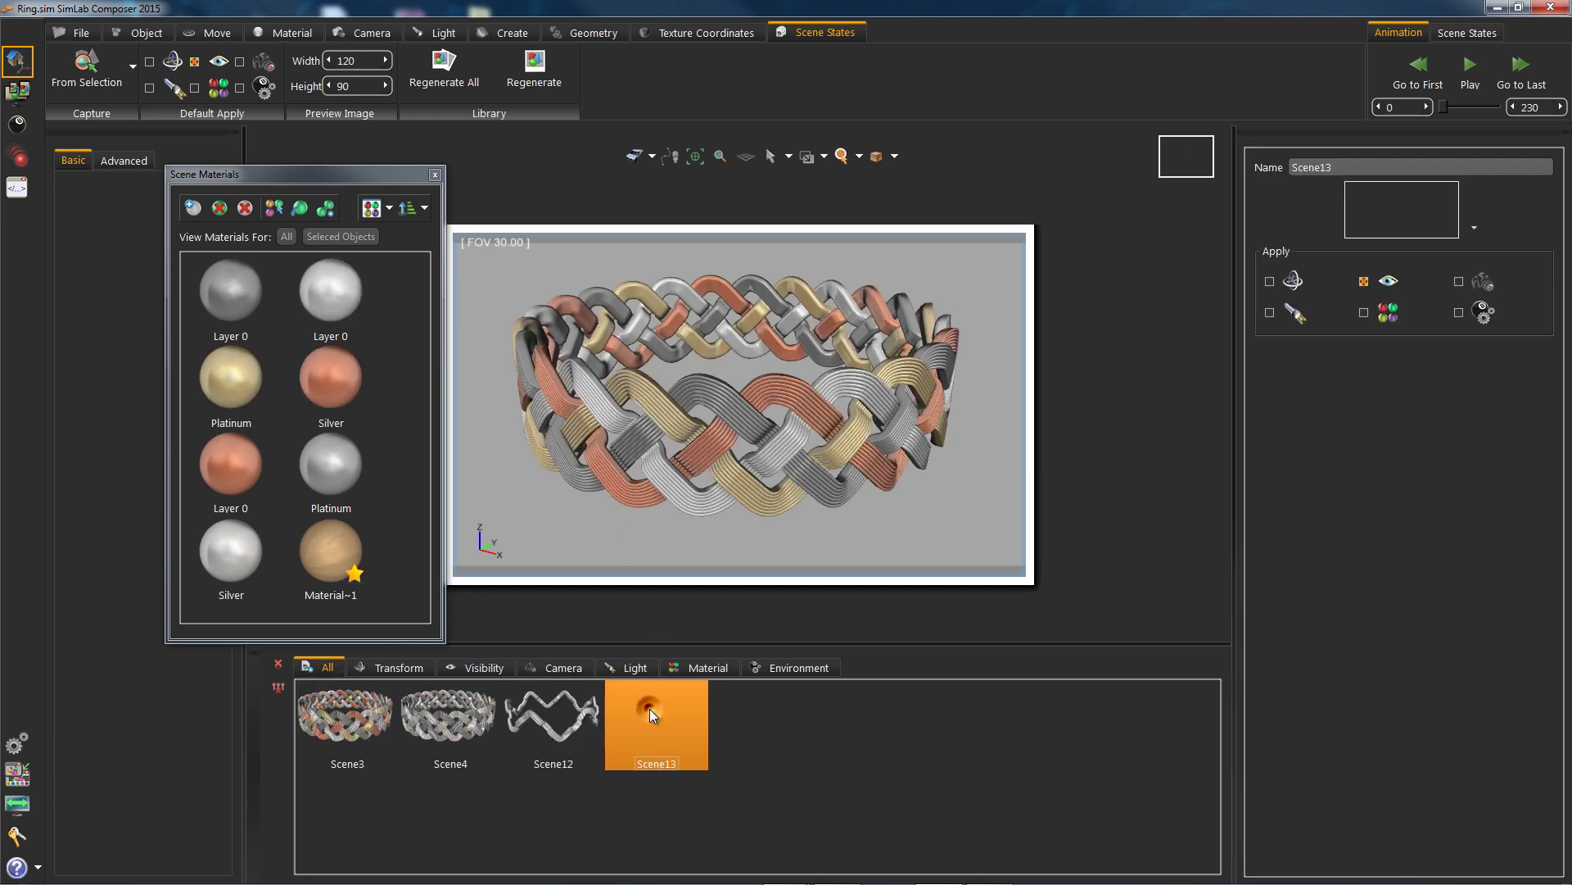
# Apply the Scene4 material state and the Scene12 visibility state, and restore the ring's Scene3 materials
pyautogui.doubleClick(459, 701)
pyautogui.doubleClick(583, 712)
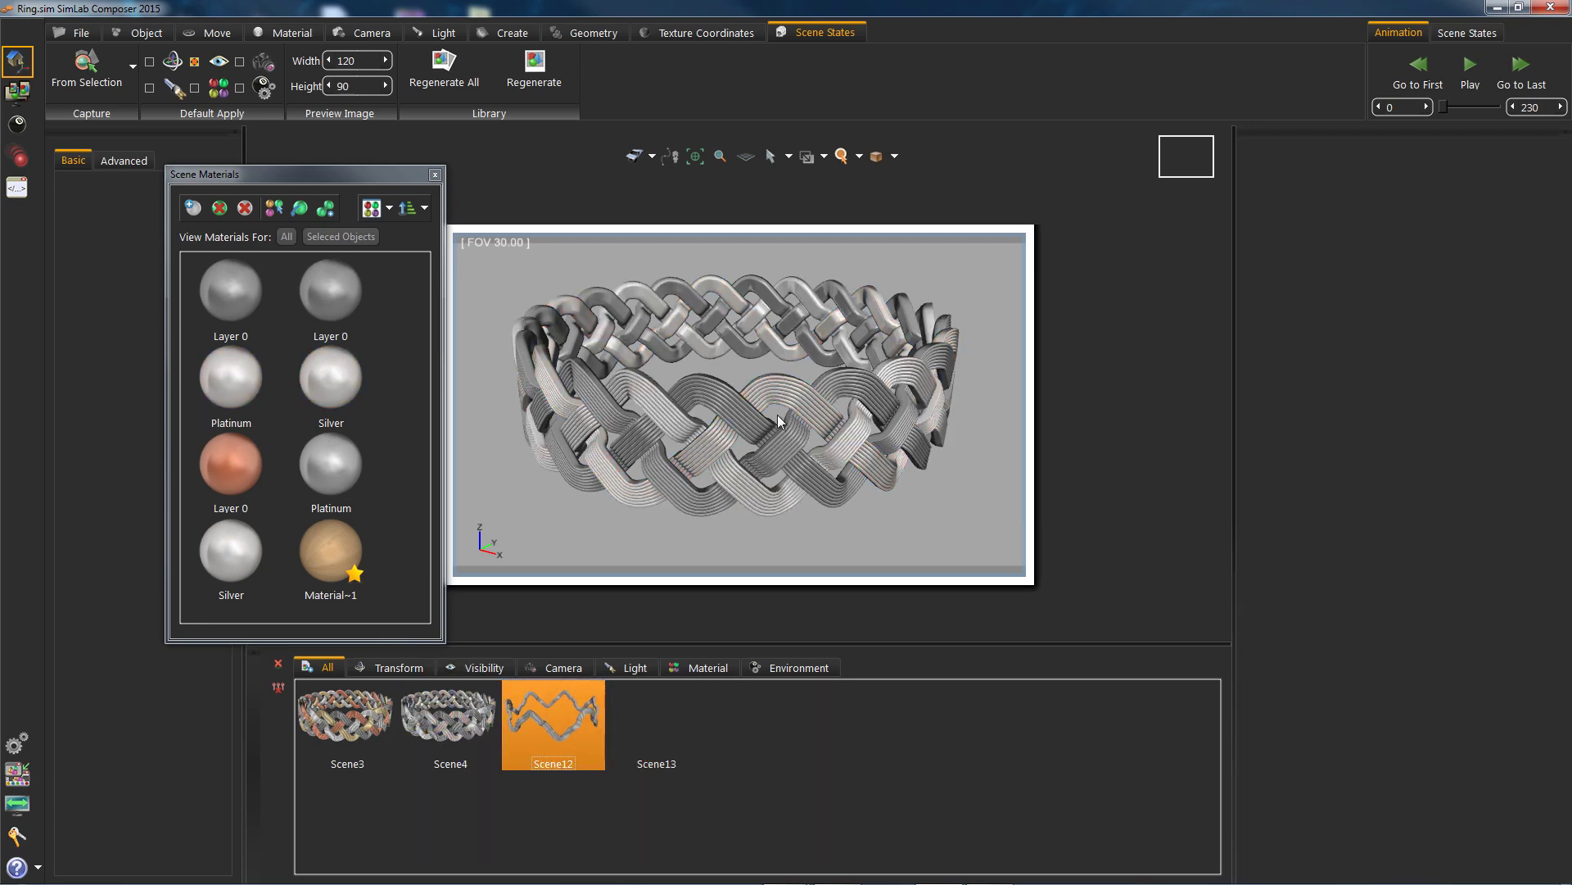
pyautogui.doubleClick(344, 719)
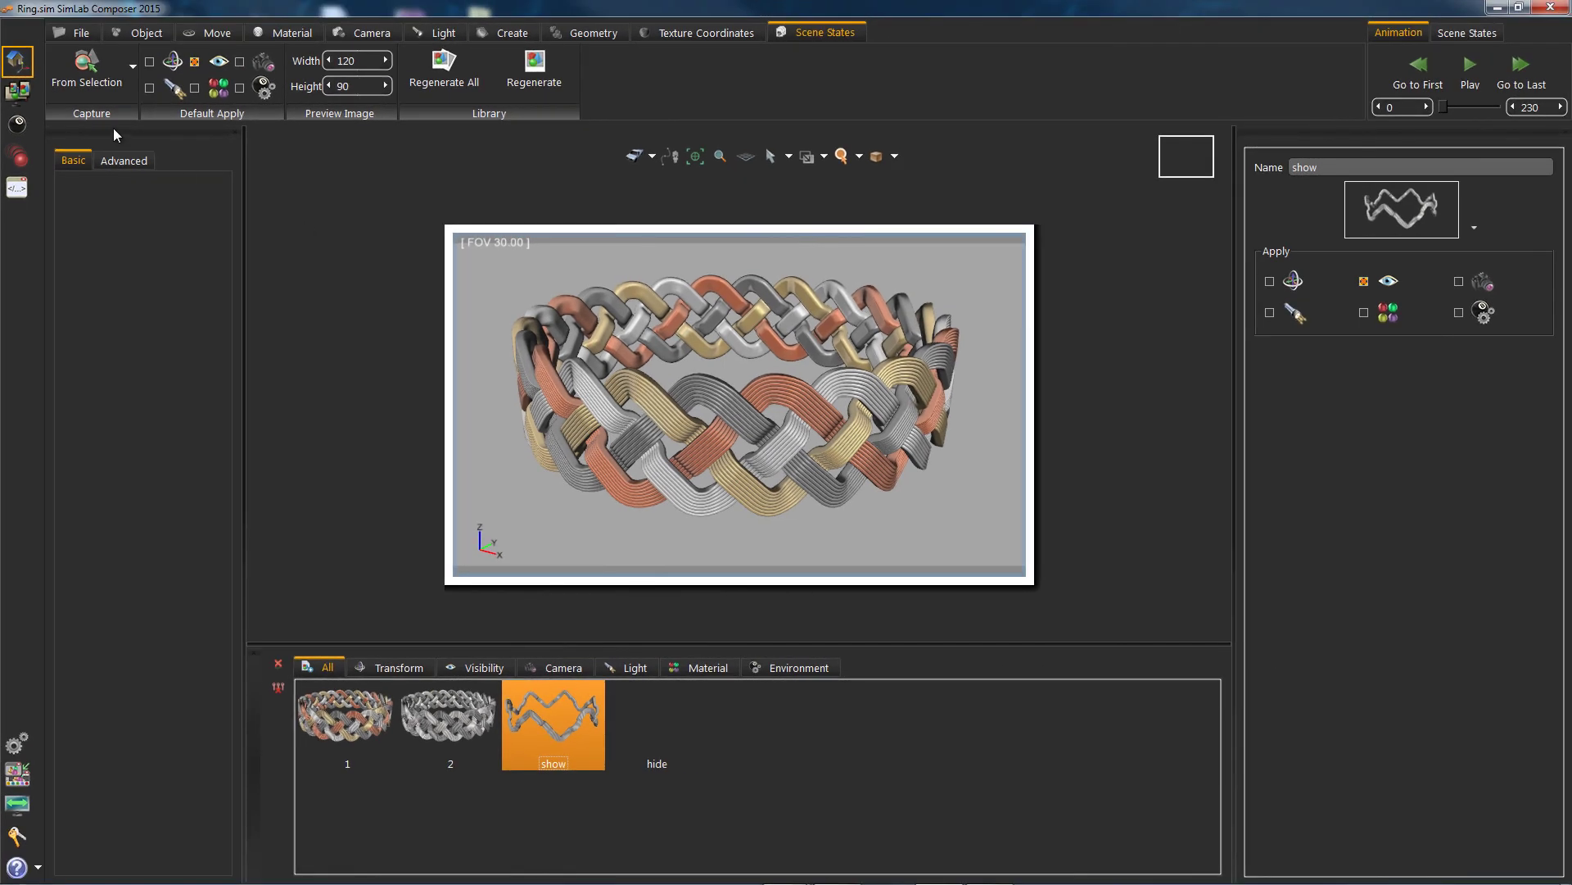
# Open the 3D PDF export settings and choose the Abstract_03_600X480 template
pyautogui.click(81, 33)
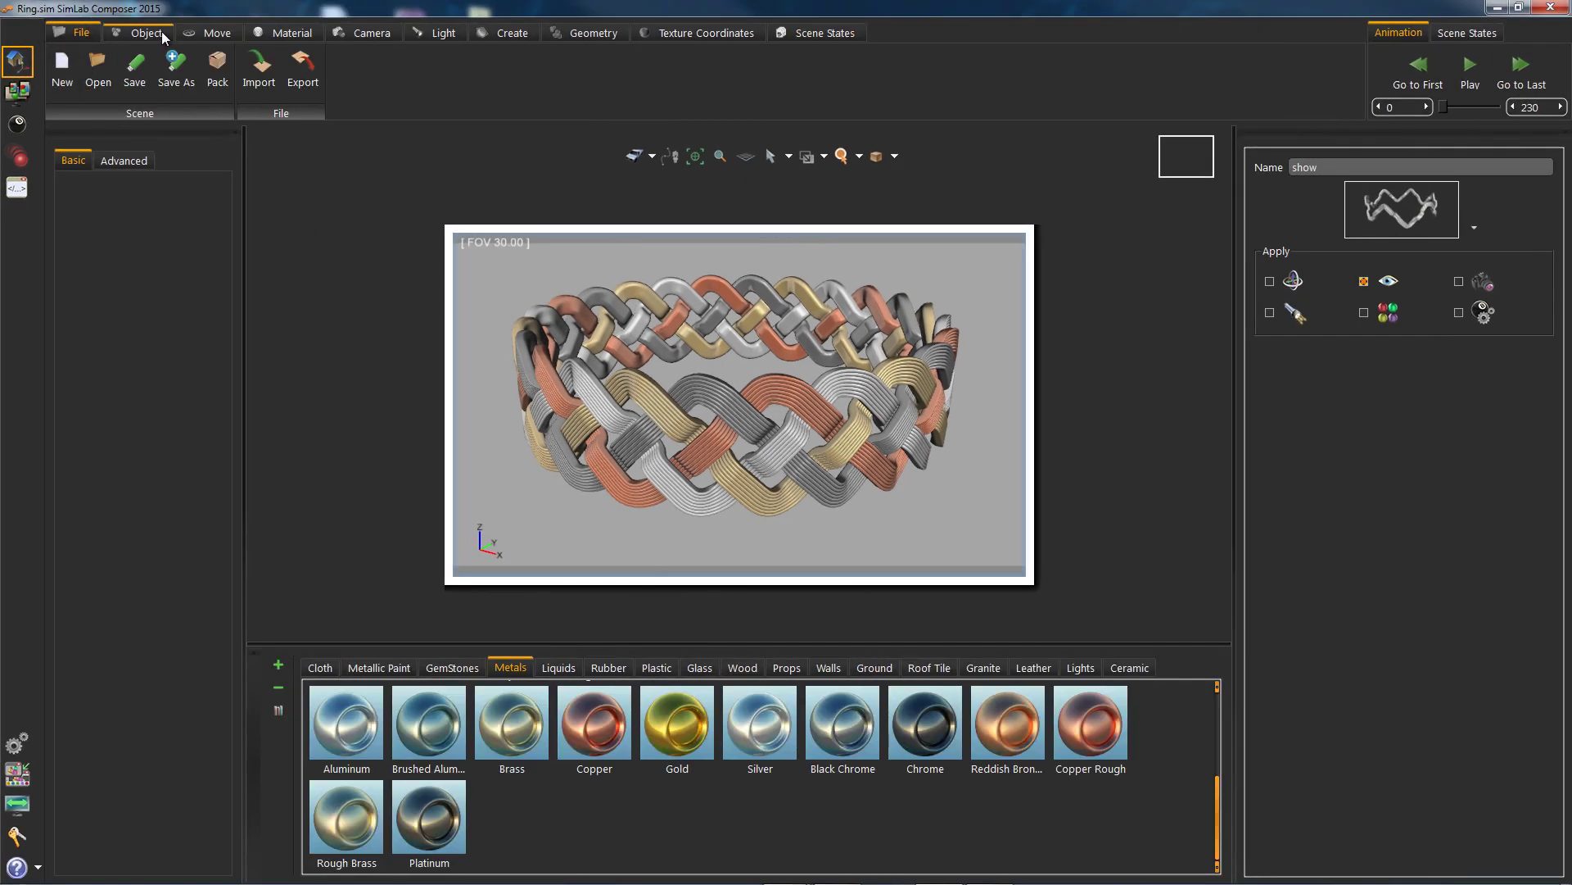
pyautogui.click(17, 92)
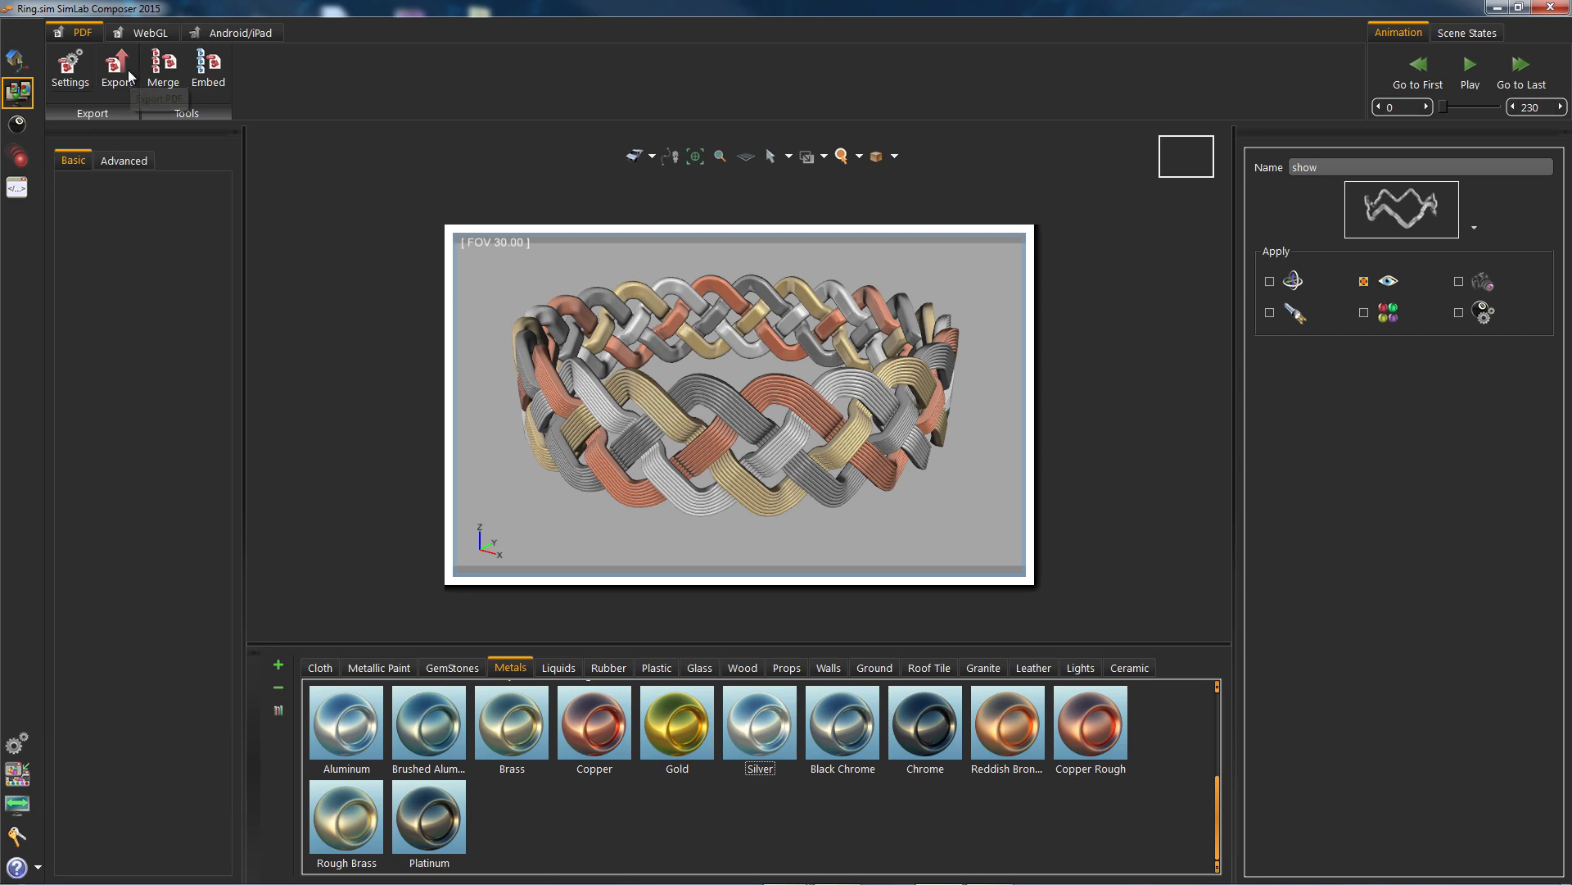
pyautogui.click(69, 70)
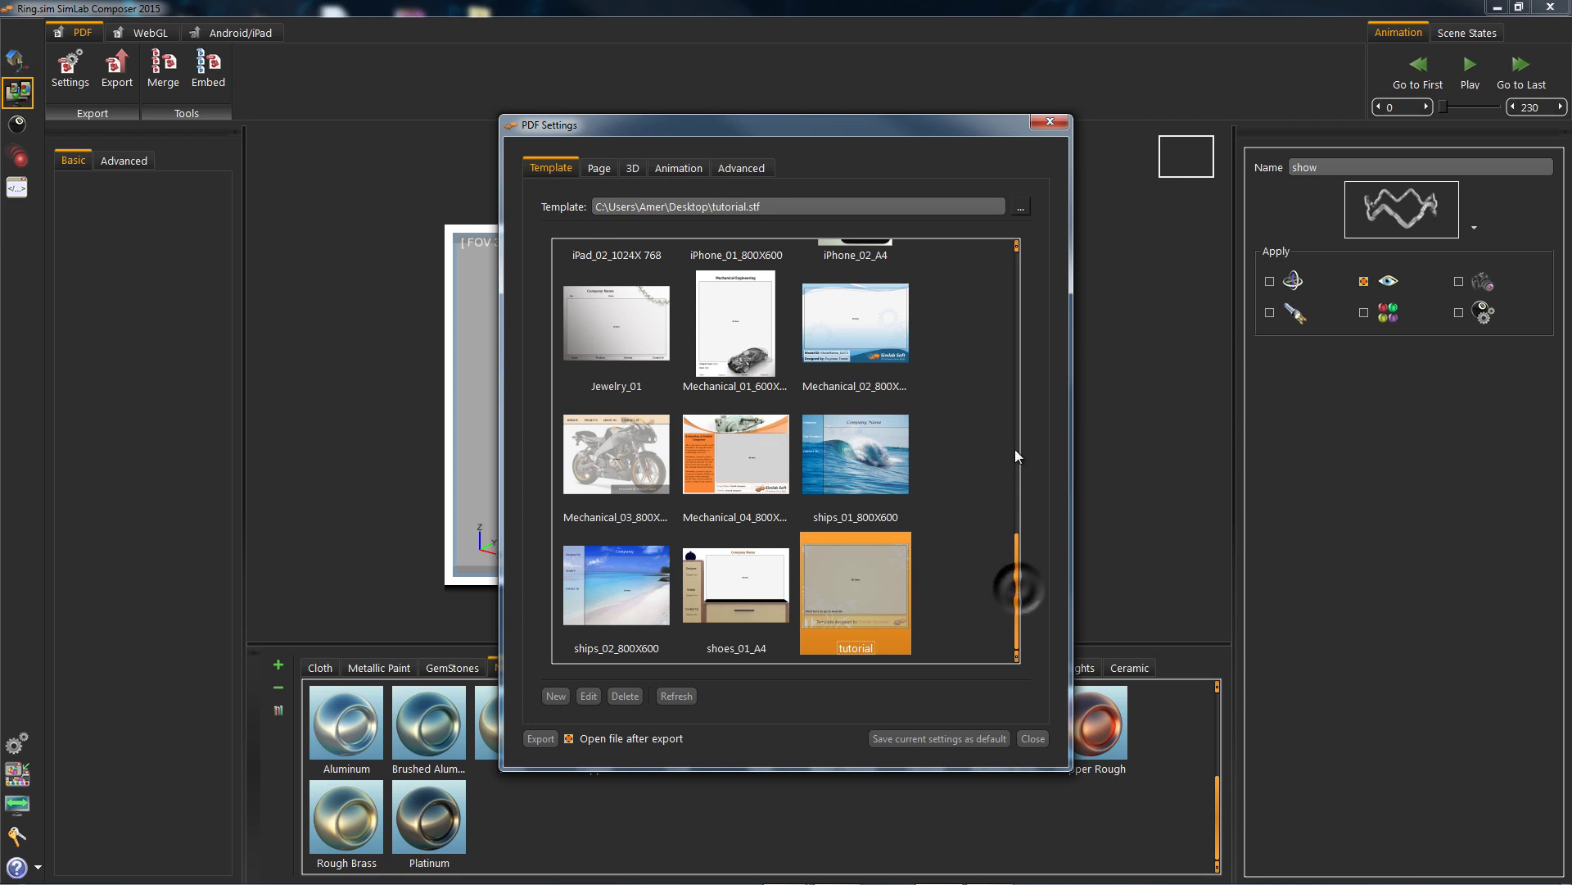
pyautogui.moveTo(1015, 549); pyautogui.dragTo(994, 247)
pyautogui.click(858, 318)
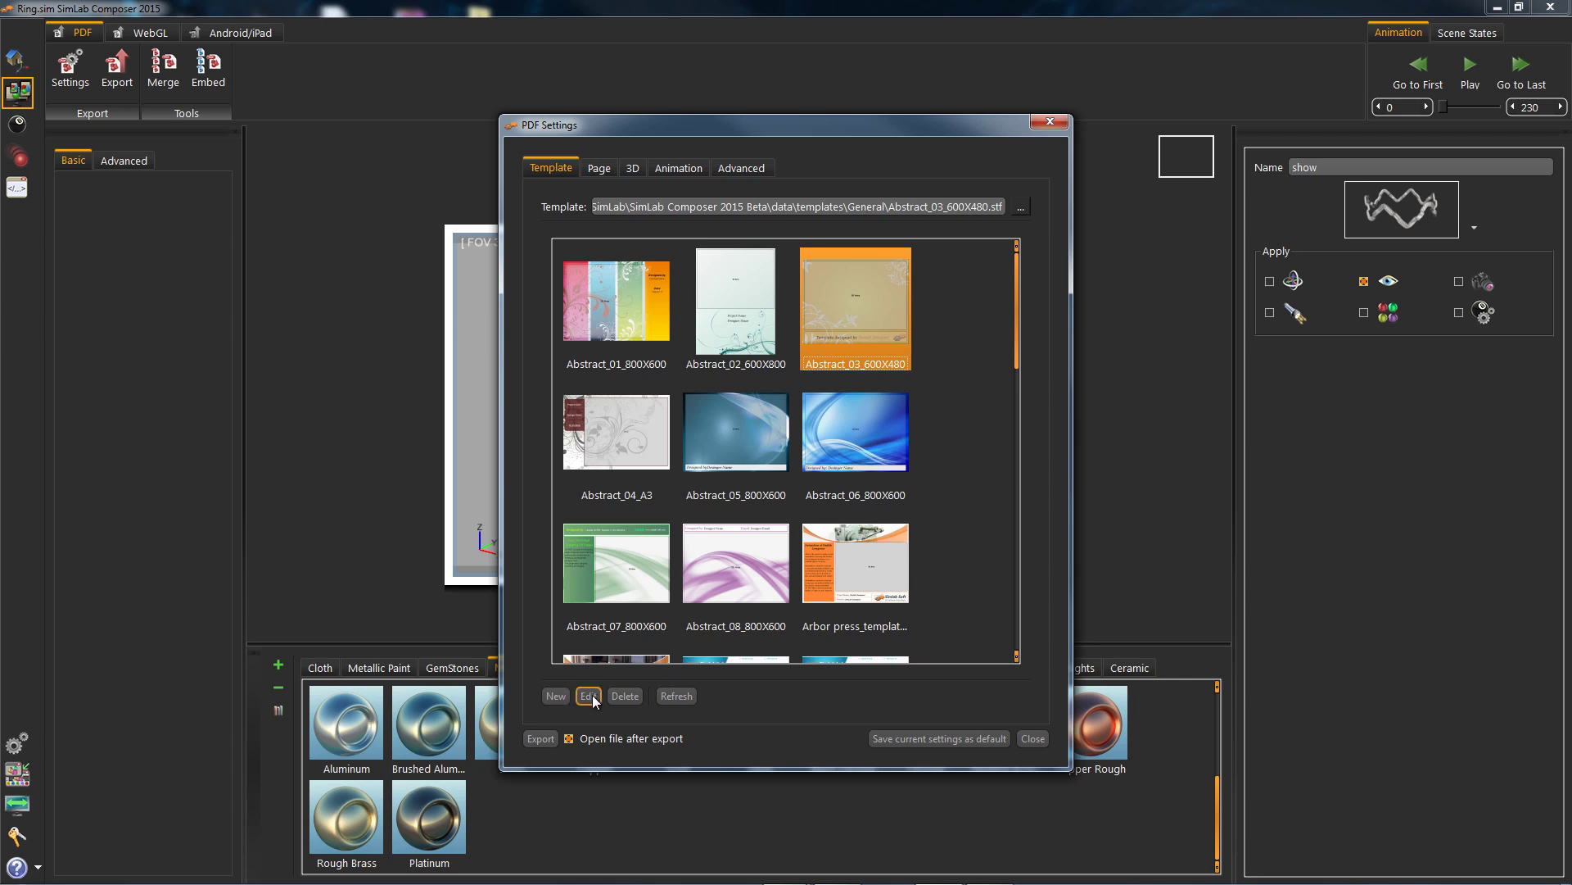
# Review the page, 3D, animation and advanced settings of the PDF export
pyautogui.click(599, 167)
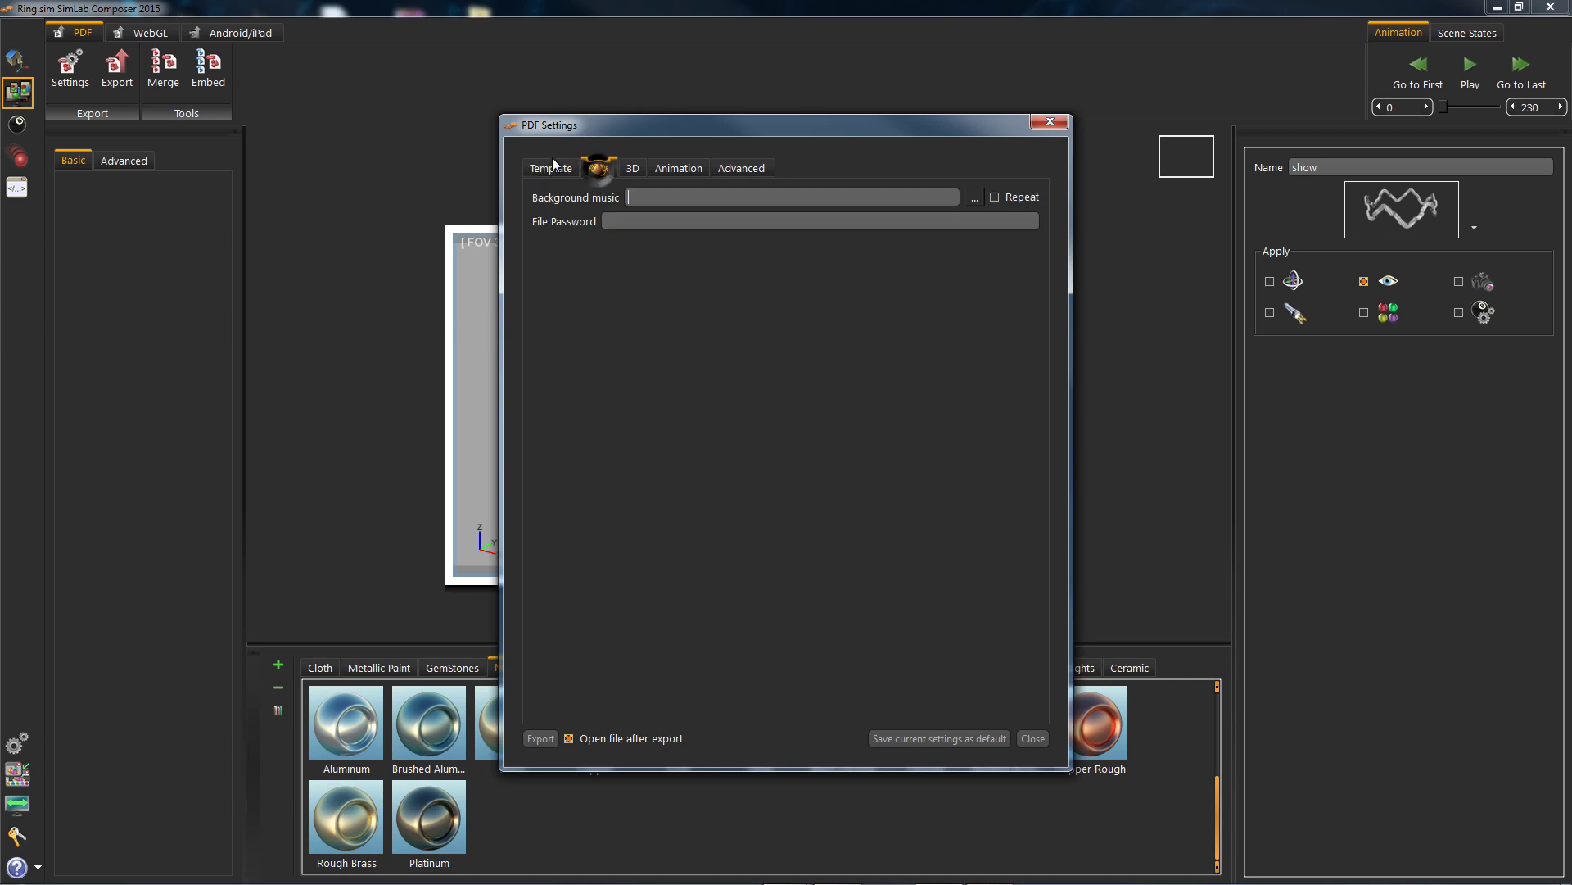
pyautogui.click(631, 169)
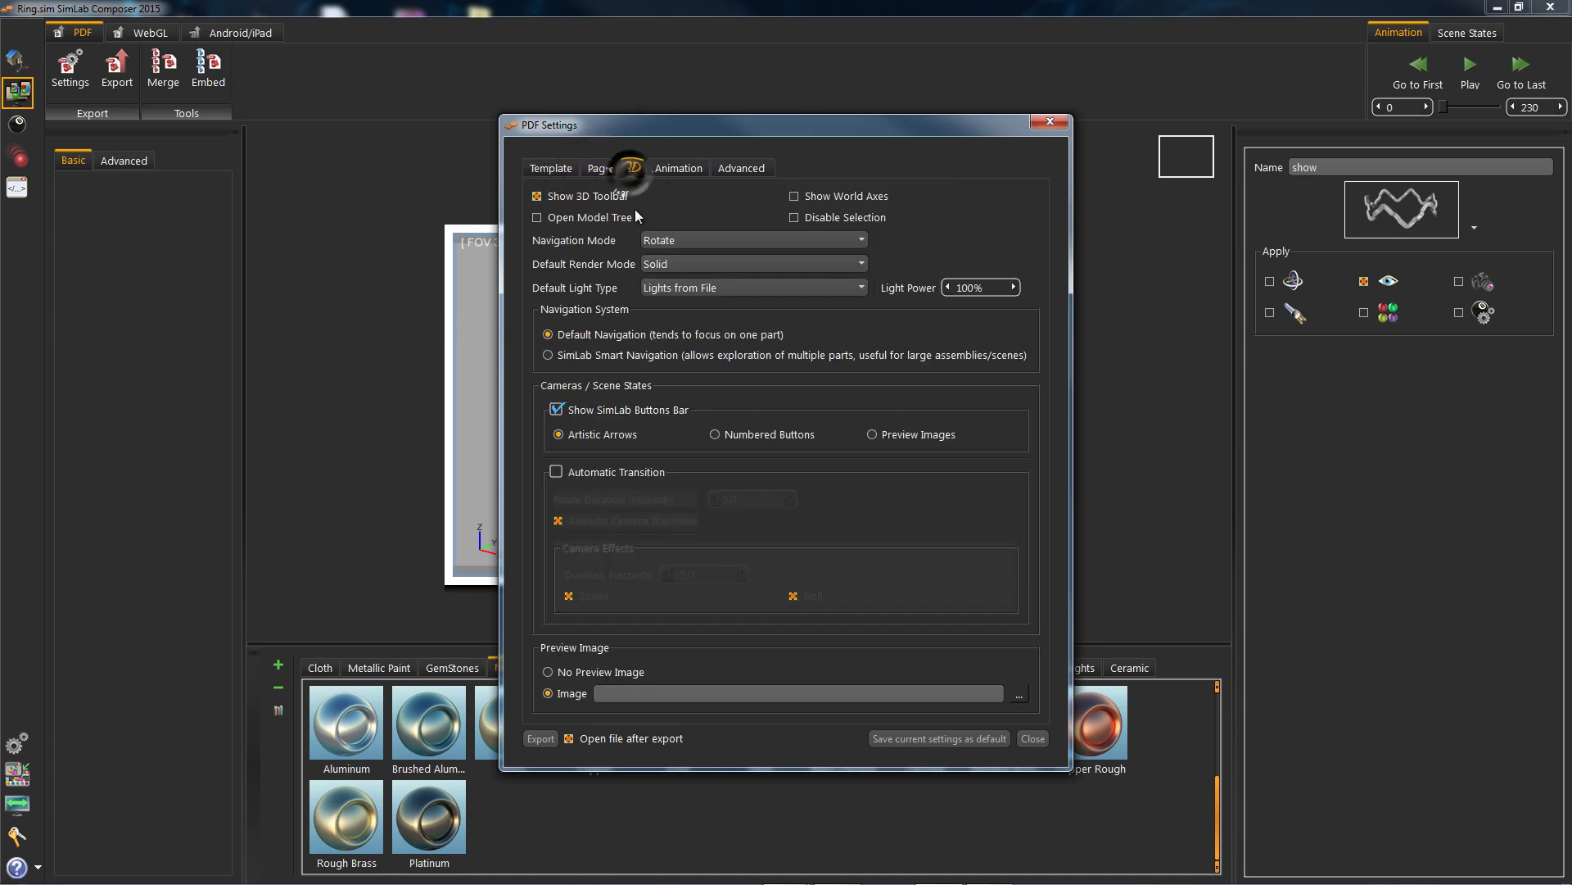
pyautogui.click(671, 169)
pyautogui.click(742, 167)
pyautogui.click(549, 169)
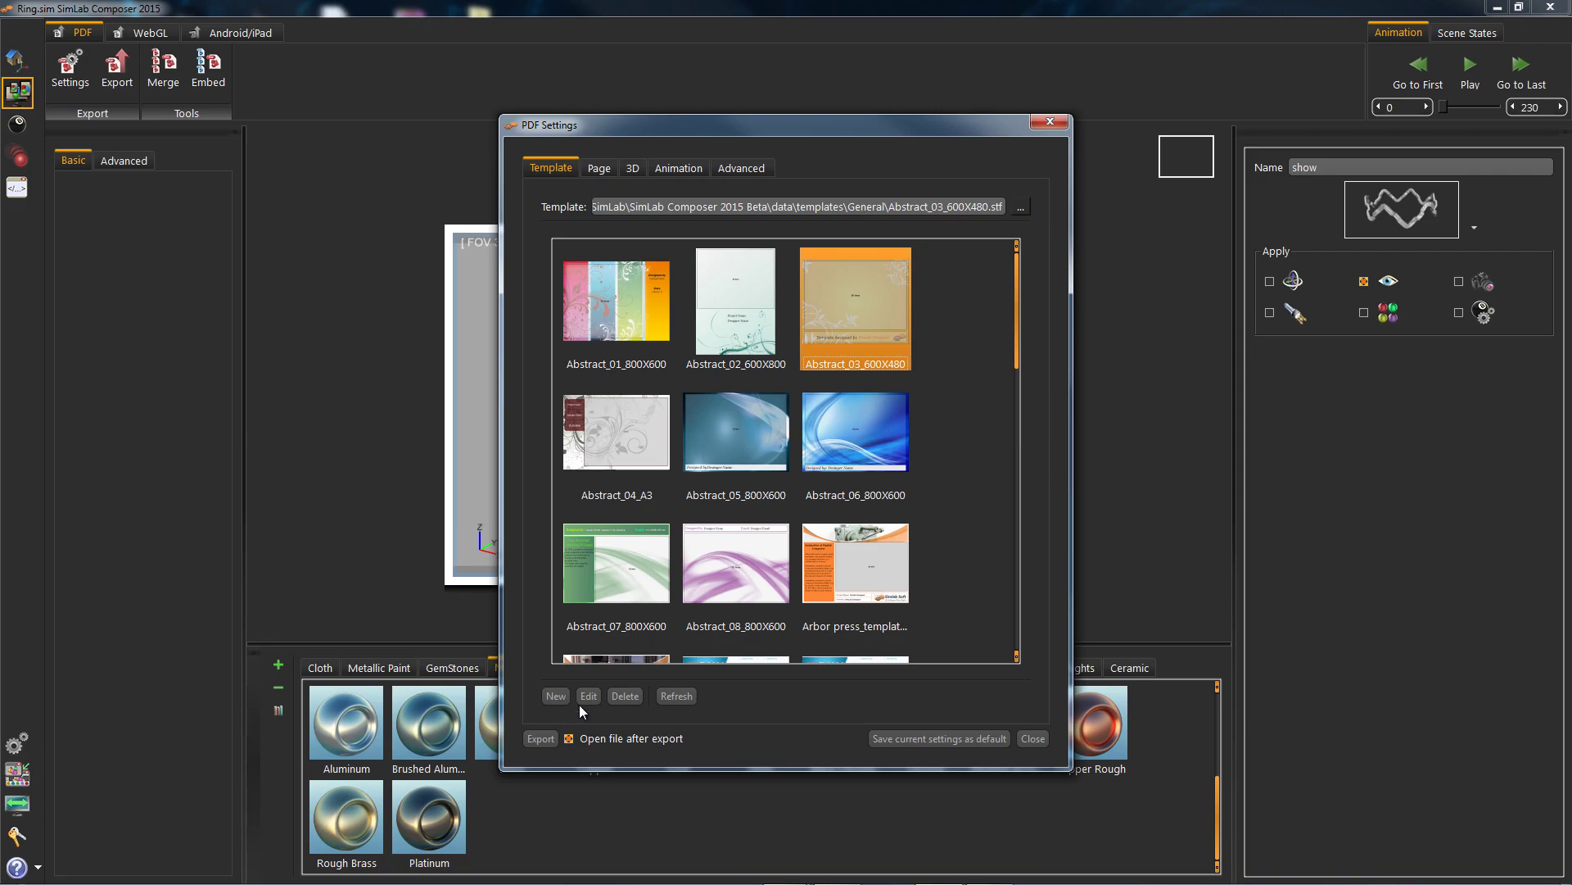
# Edit the Abstract_03_600X480 template and insert the text "Click to go to website" near the lower edge of the 3D area
pyautogui.click(586, 698)
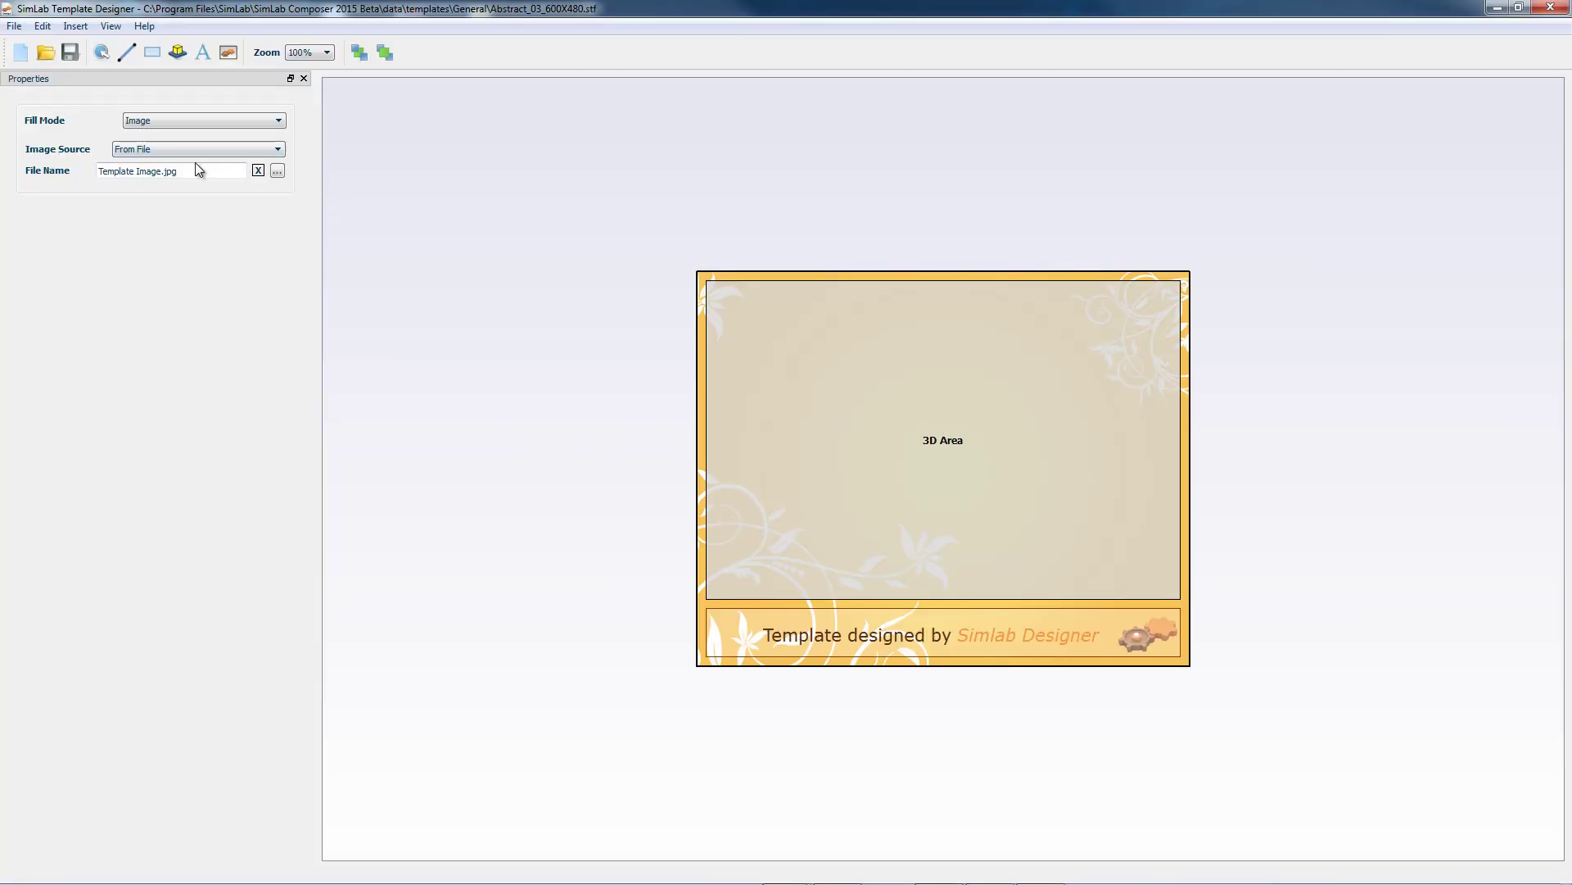
pyautogui.click(202, 54)
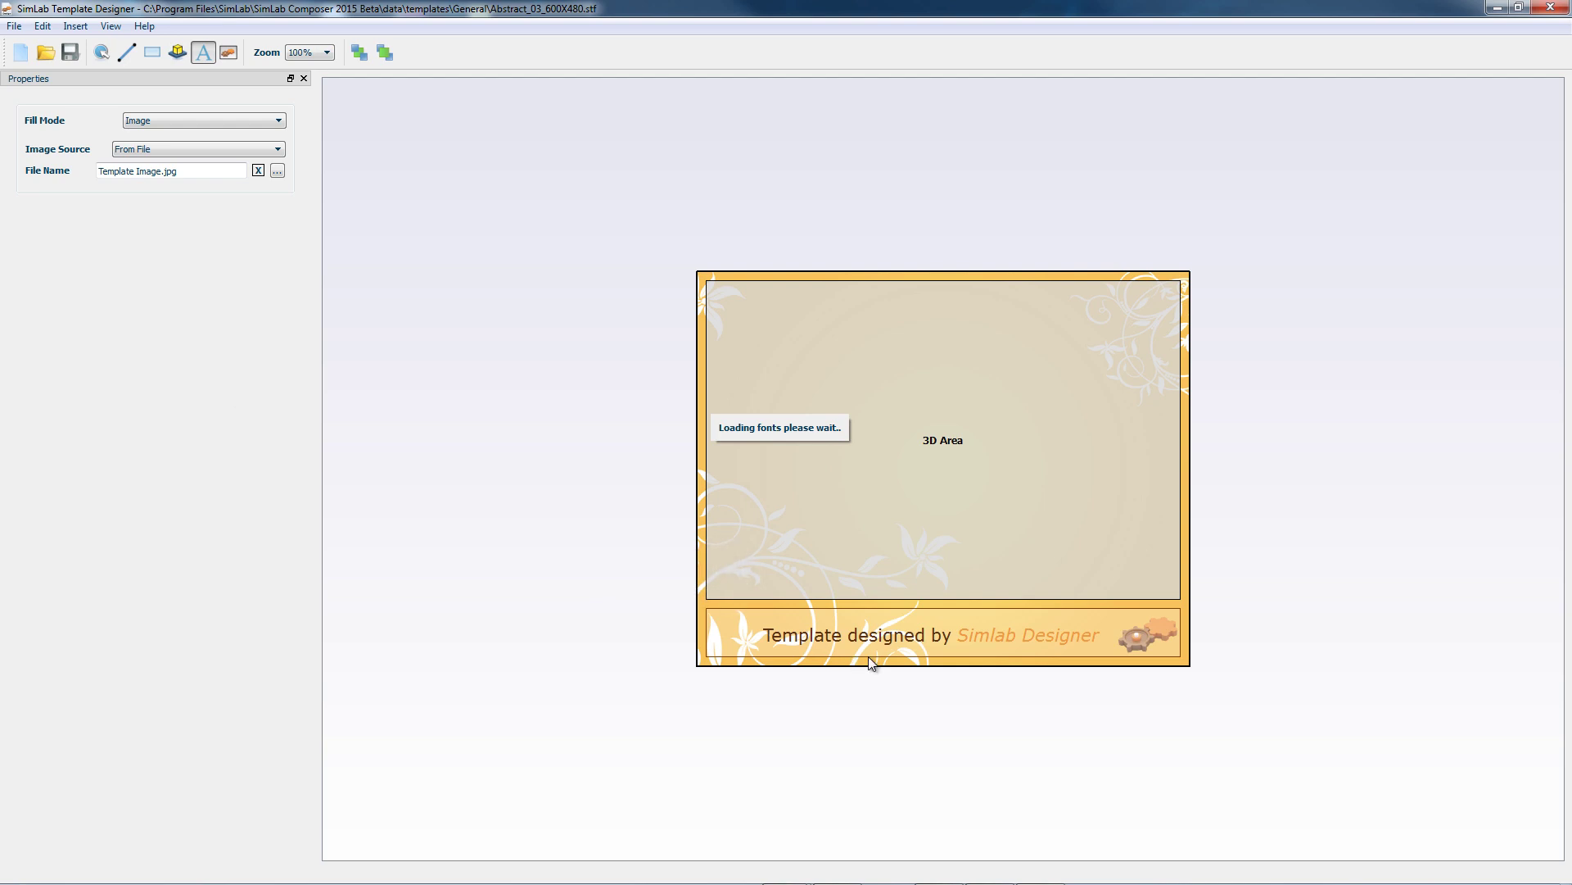
pyautogui.write('go')
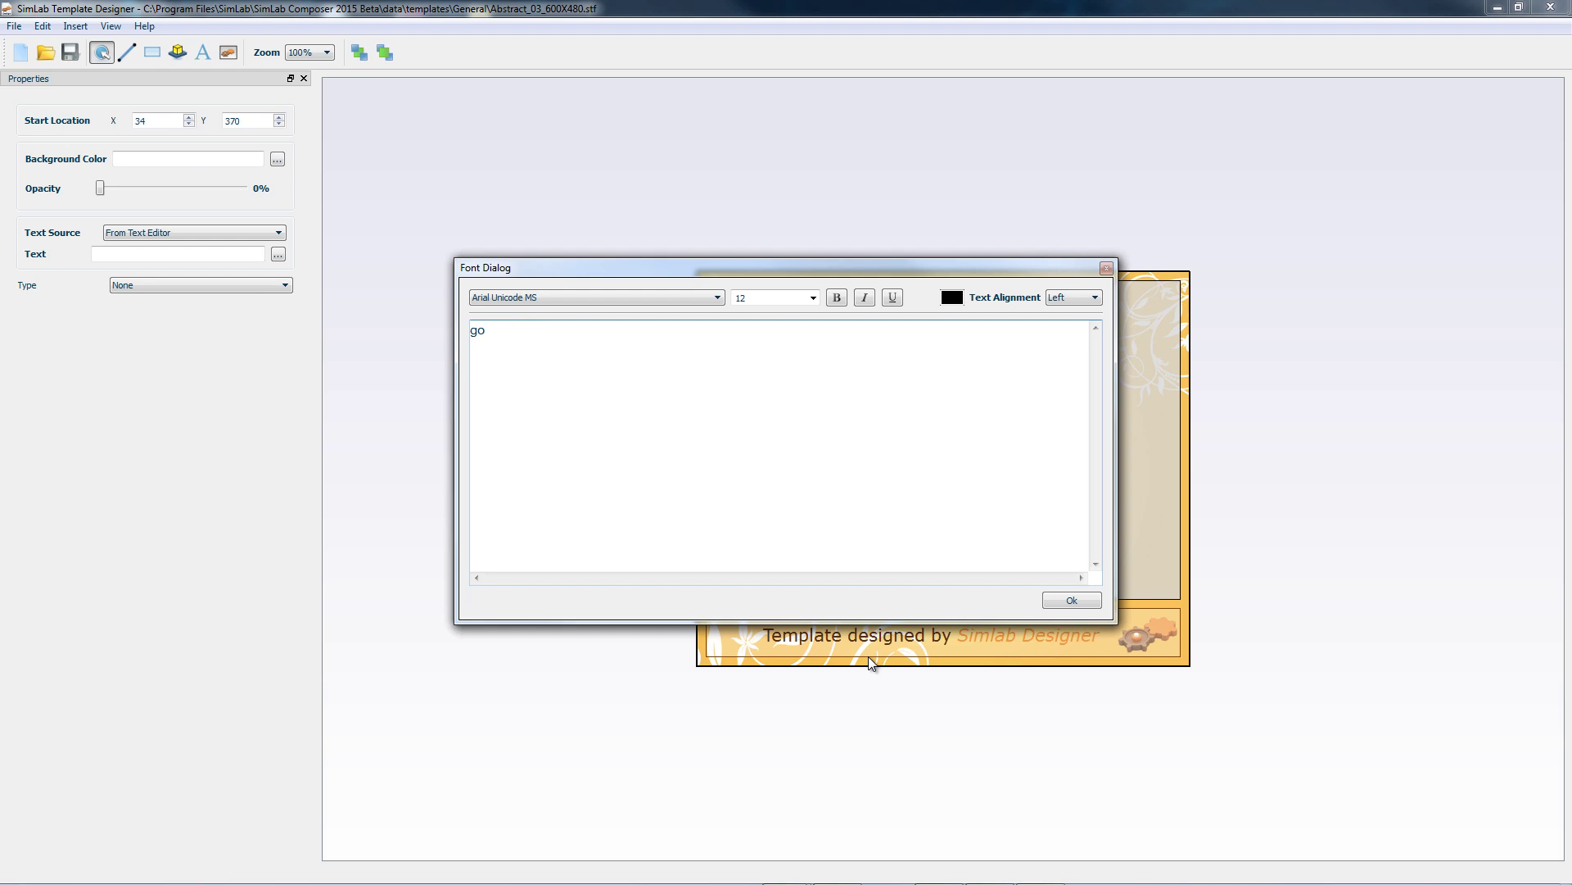
pyautogui.write('Click')
pyautogui.press('BackSpace')
pyautogui.write('go to website')
# Format the whole "Click to go to website" text as bold with font size 14
pyautogui.tripleClick(782, 328)
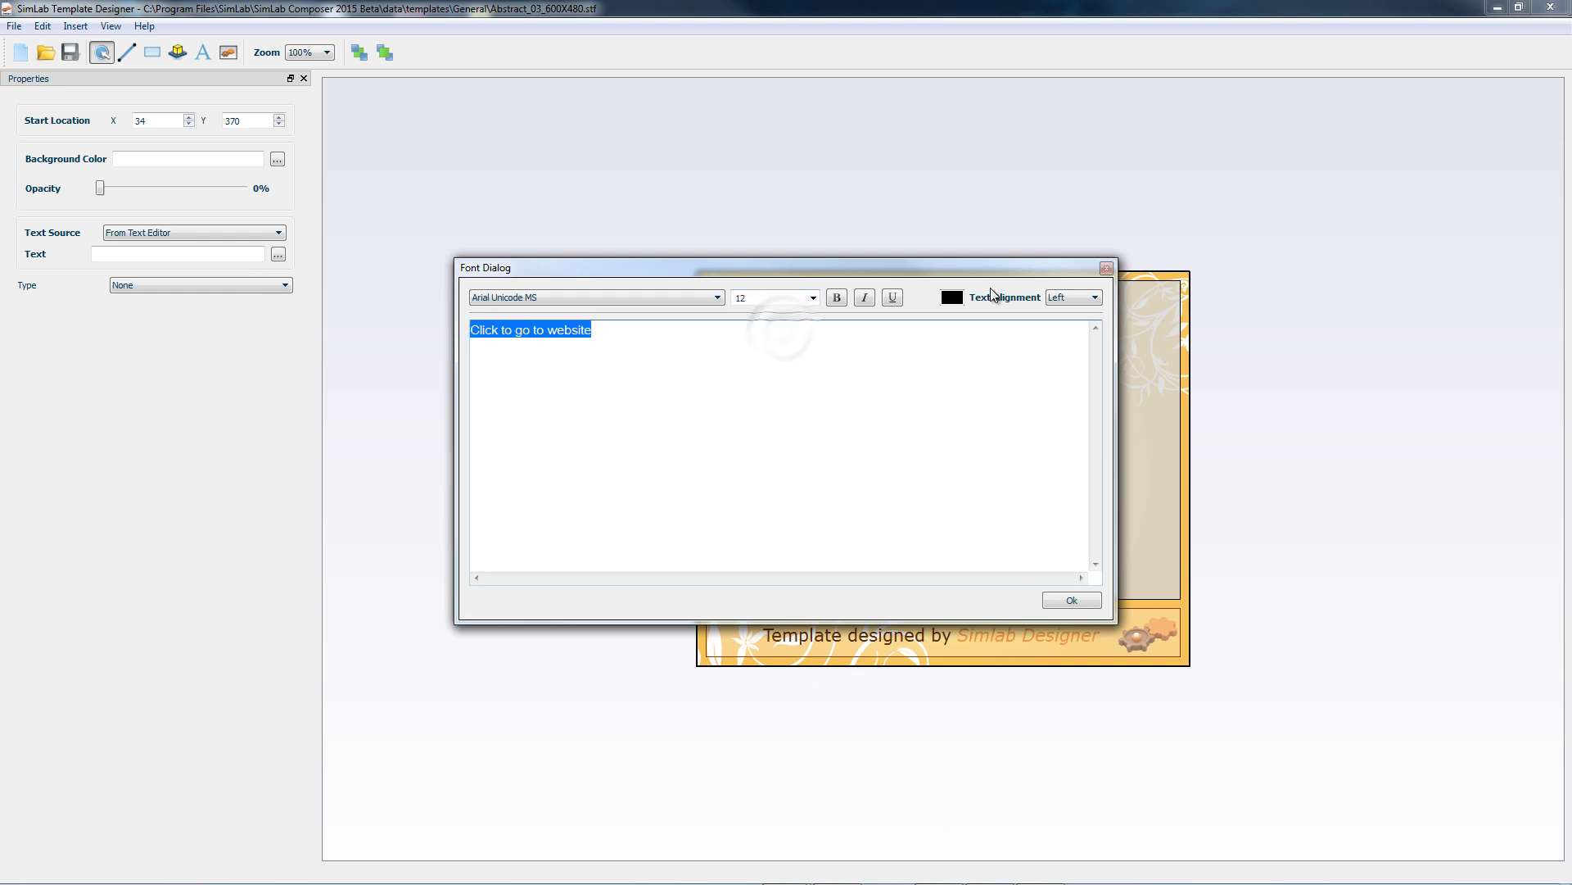
pyautogui.click(835, 297)
pyautogui.click(813, 298)
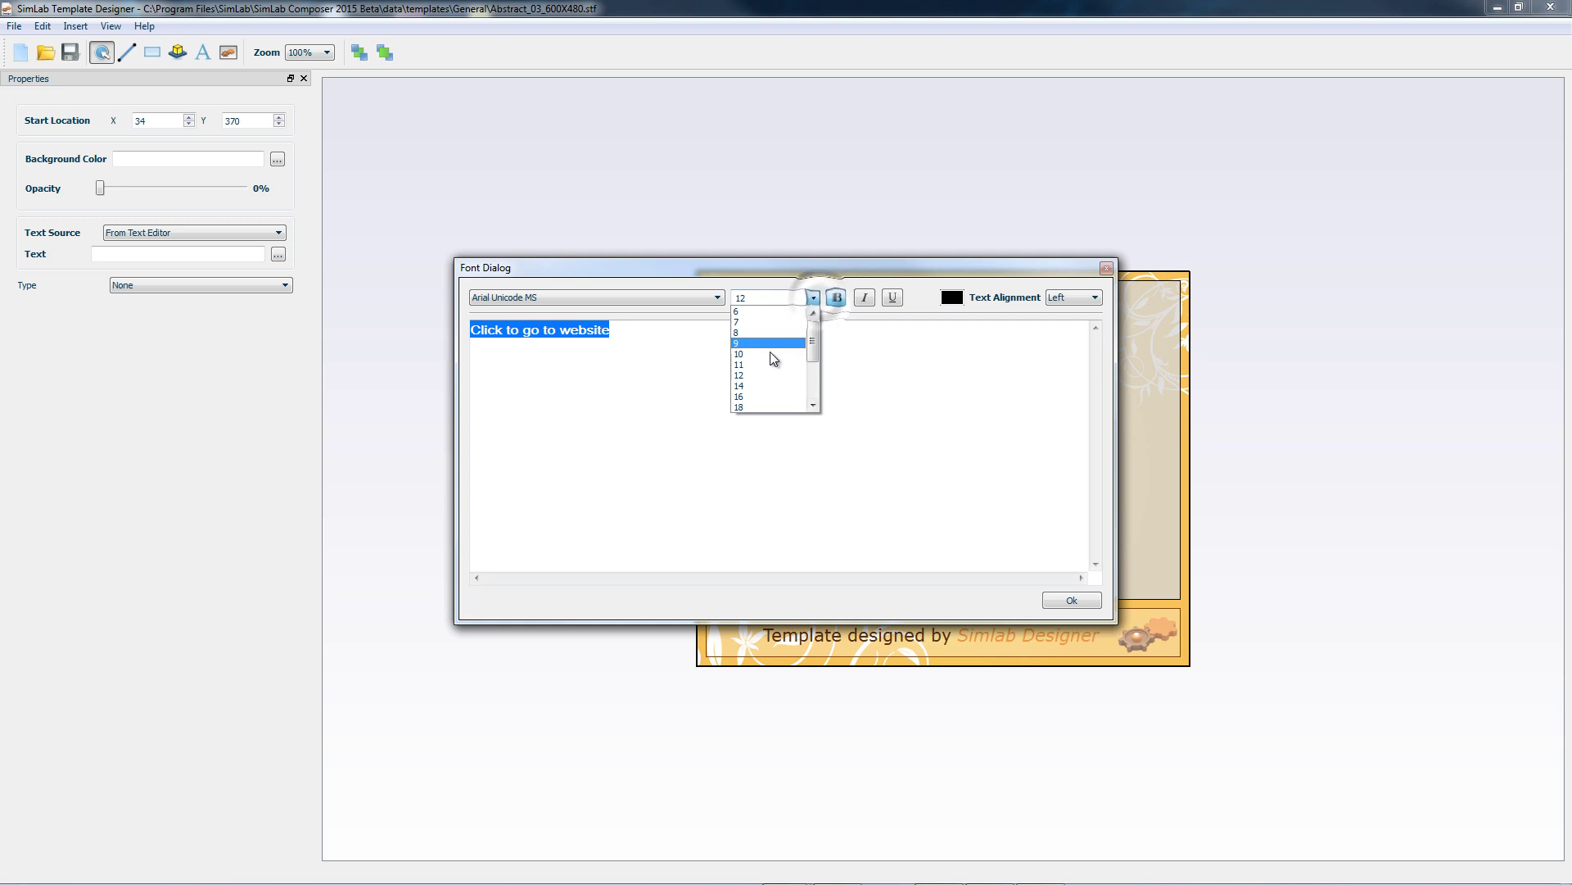
pyautogui.click(755, 374)
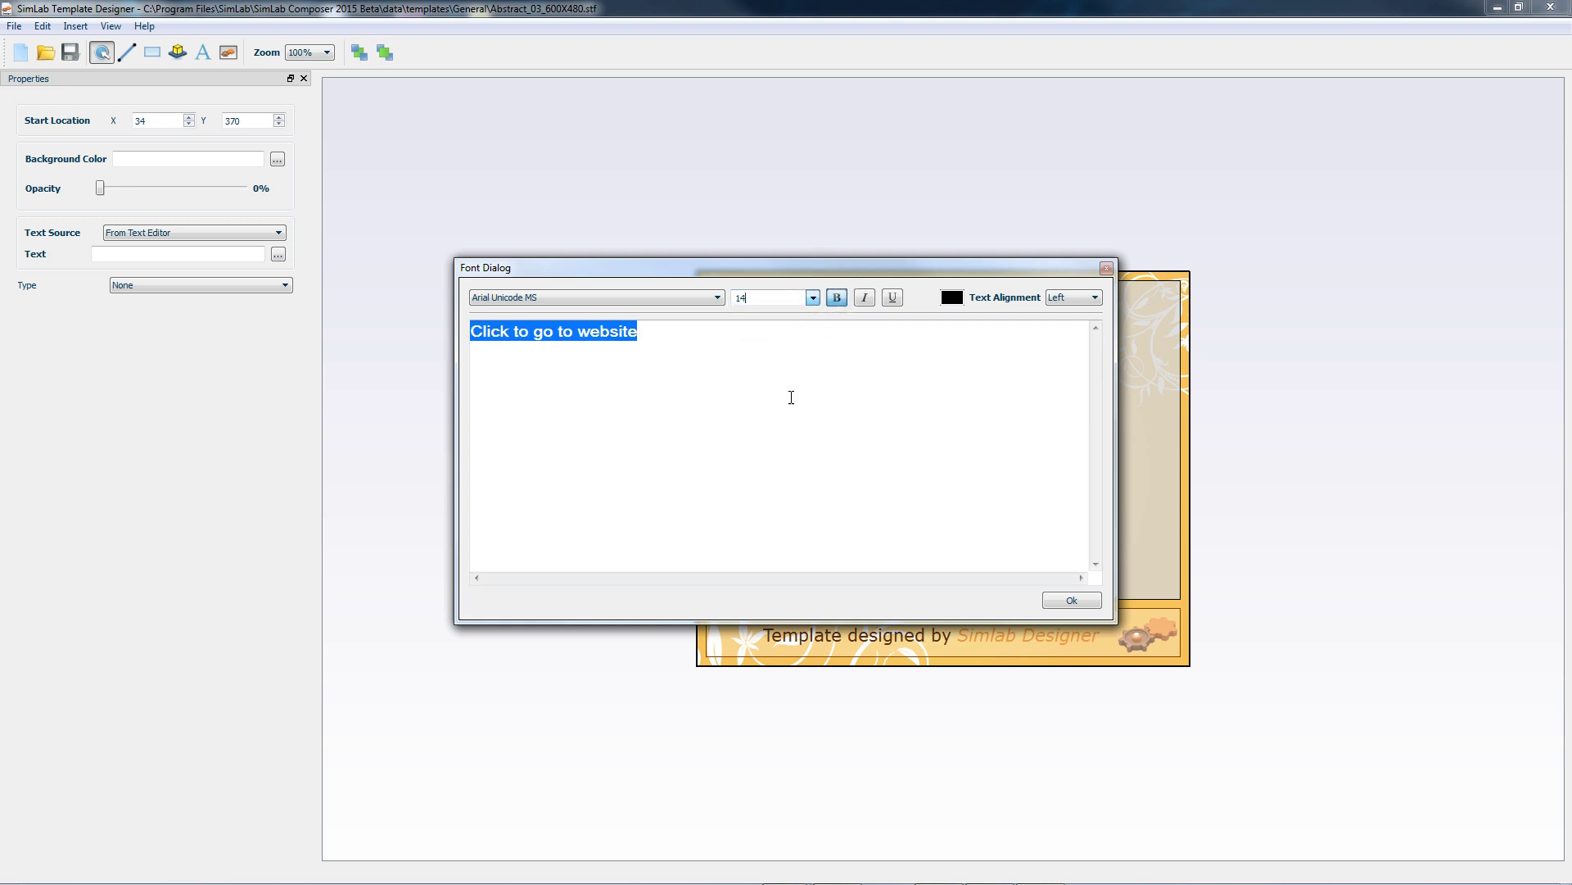
pyautogui.click(1086, 601)
# Nudge the website text into the lower corner of the 3D area, at start location X 14, Y 371
pyautogui.press('Left')
pyautogui.press('Left')
pyautogui.press('Left')
pyautogui.press('Left')
pyautogui.press('Left')
pyautogui.press('Left')
pyautogui.press('Left')
pyautogui.press('Left')
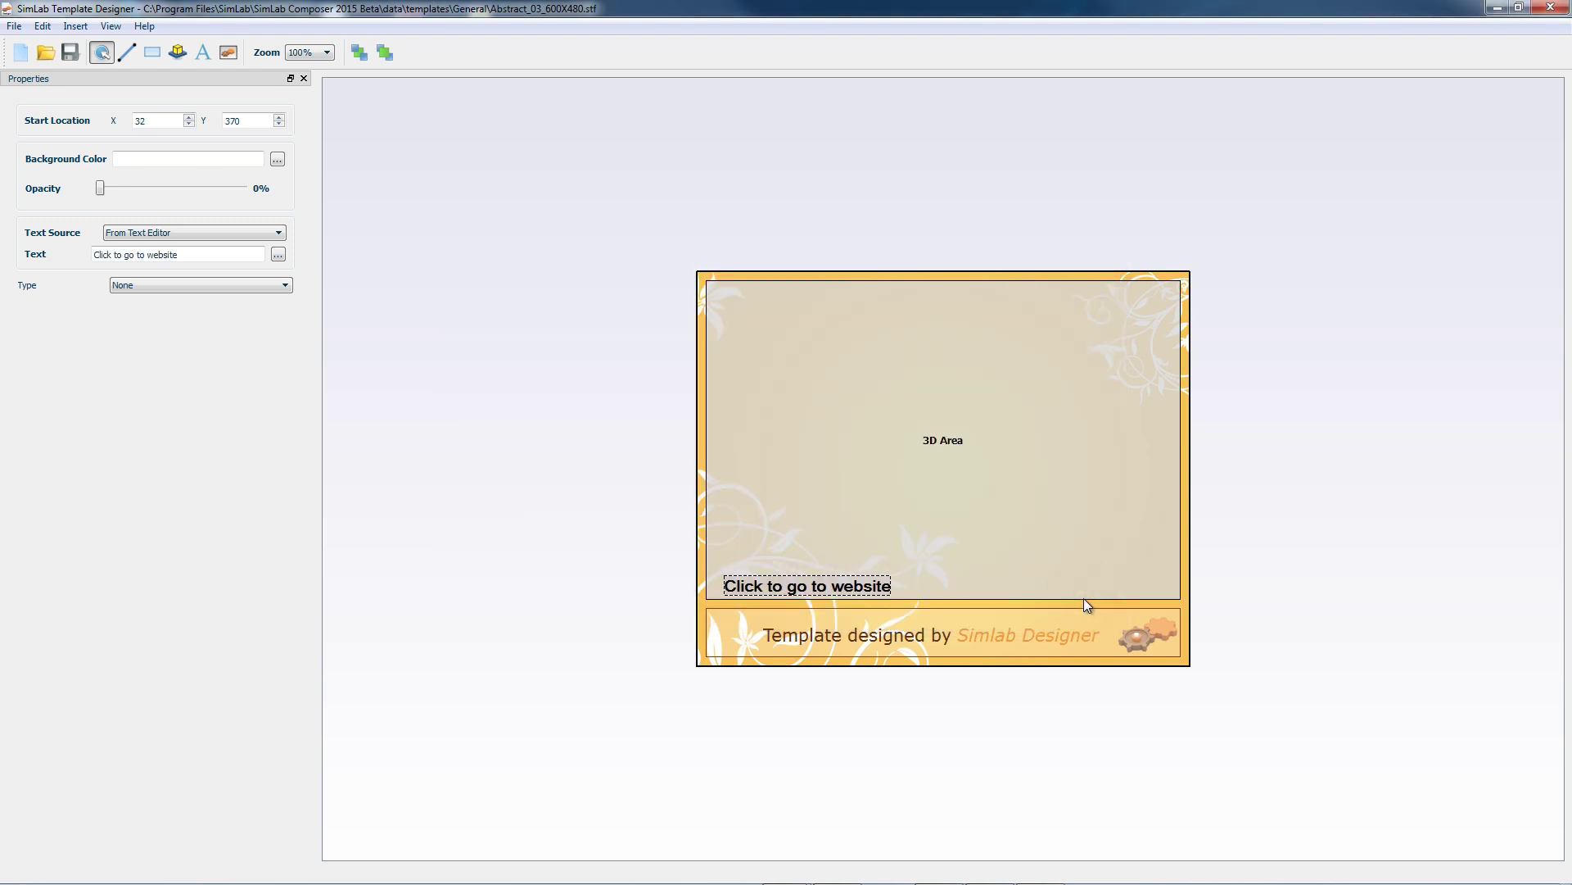
pyautogui.press('Left')
pyautogui.press('Left')
pyautogui.press('Left')
pyautogui.press('Left')
pyautogui.press('Left')
pyautogui.press('Left')
pyautogui.press('Left')
pyautogui.press('Left')
pyautogui.press('Left')
pyautogui.press('Left')
pyautogui.press('Left')
pyautogui.press('Left')
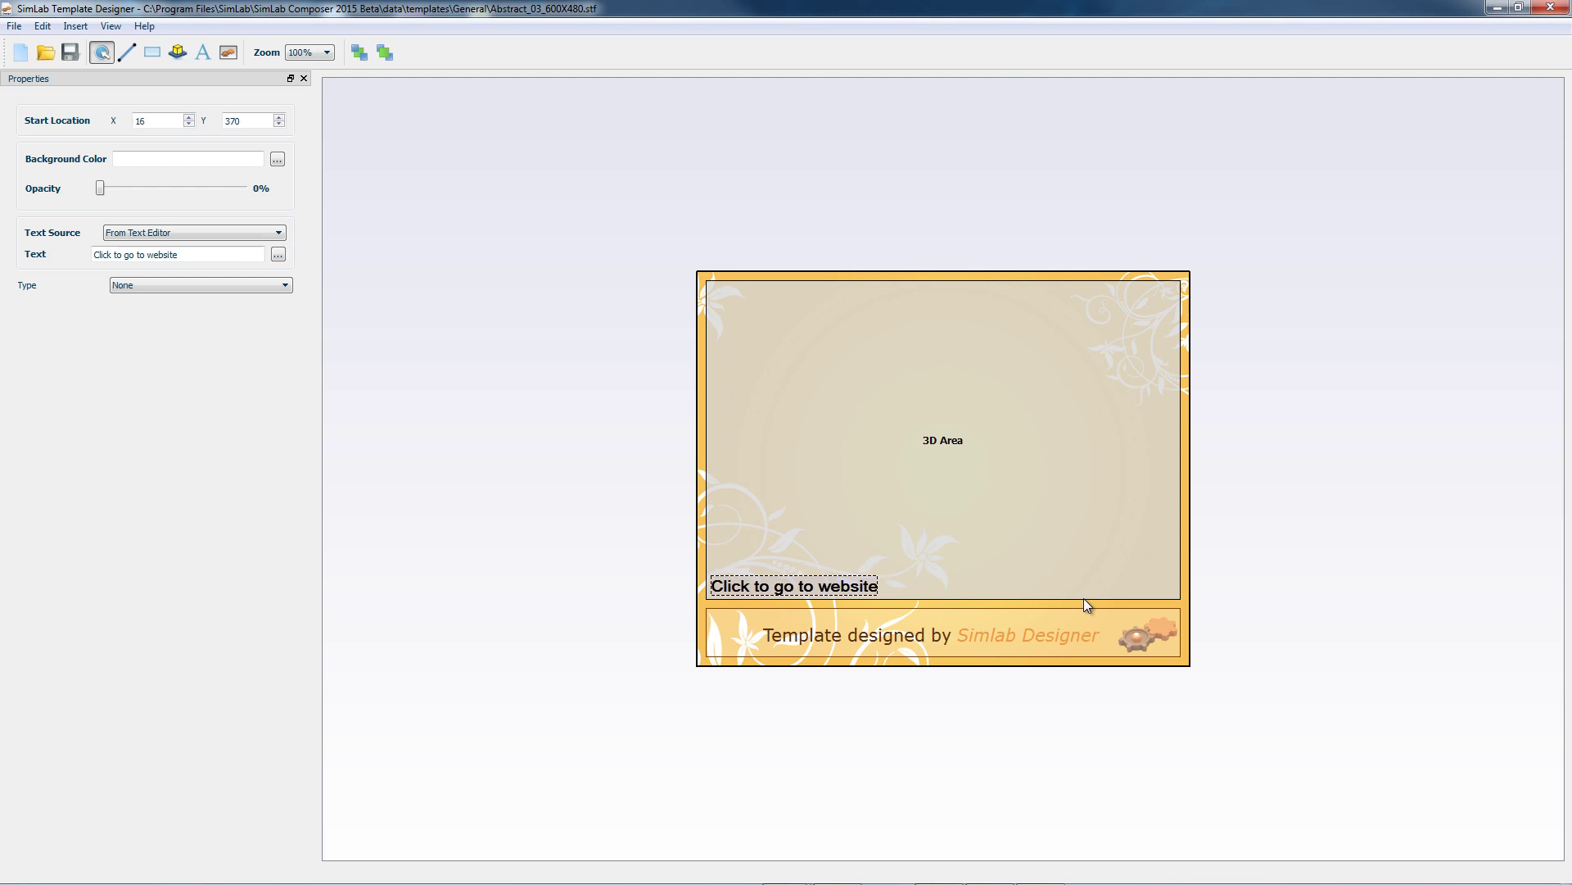
pyautogui.press('Down')
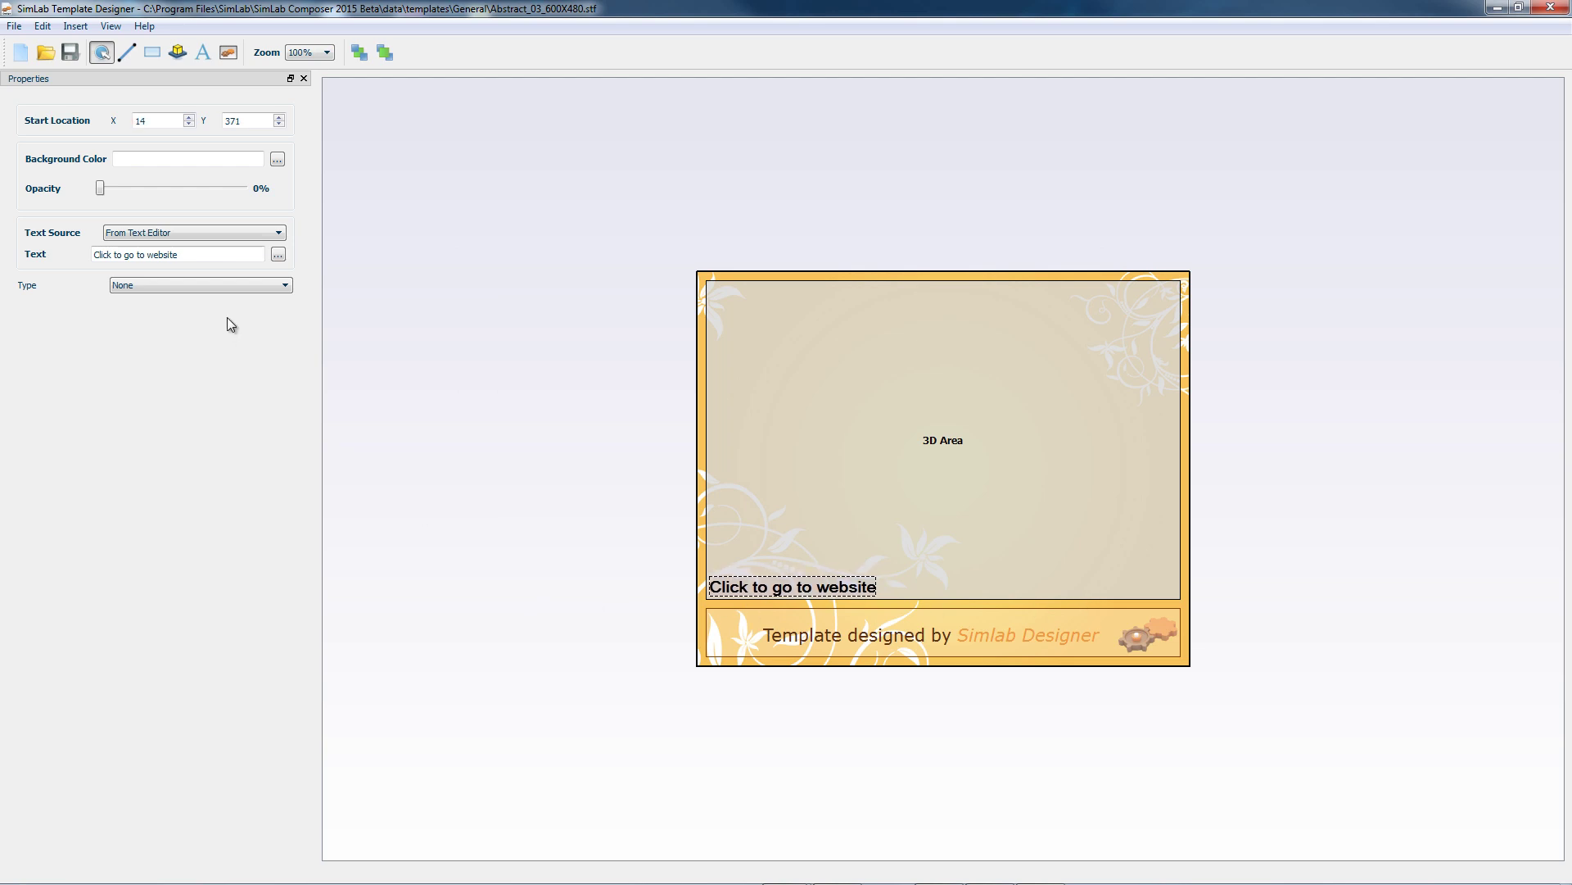
pyautogui.click(268, 287)
pyautogui.click(246, 286)
pyautogui.click(247, 287)
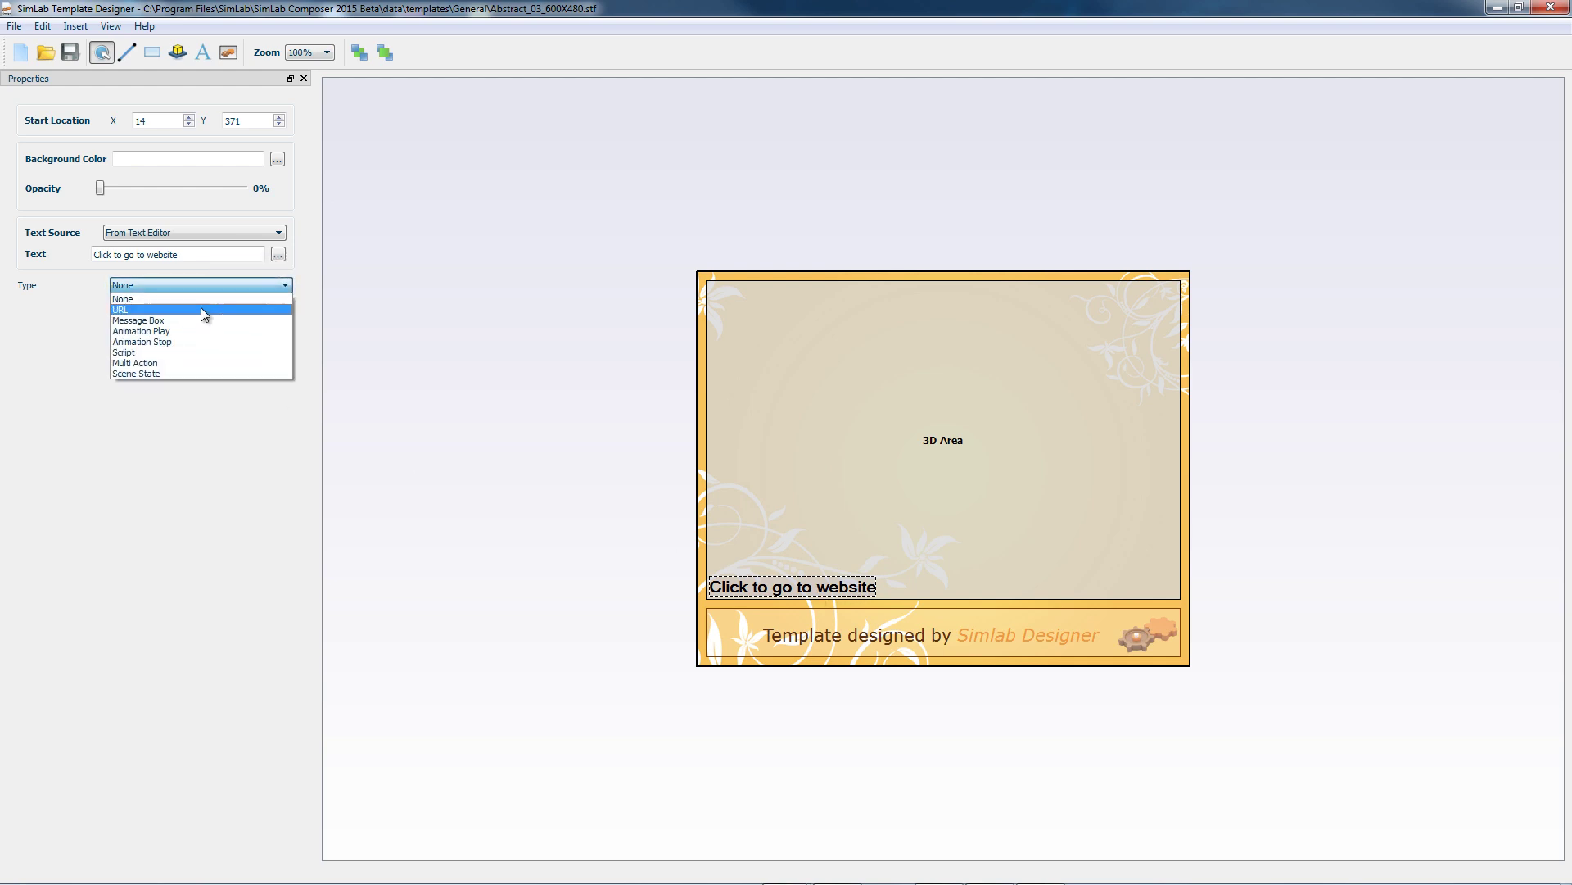
pyautogui.click(202, 310)
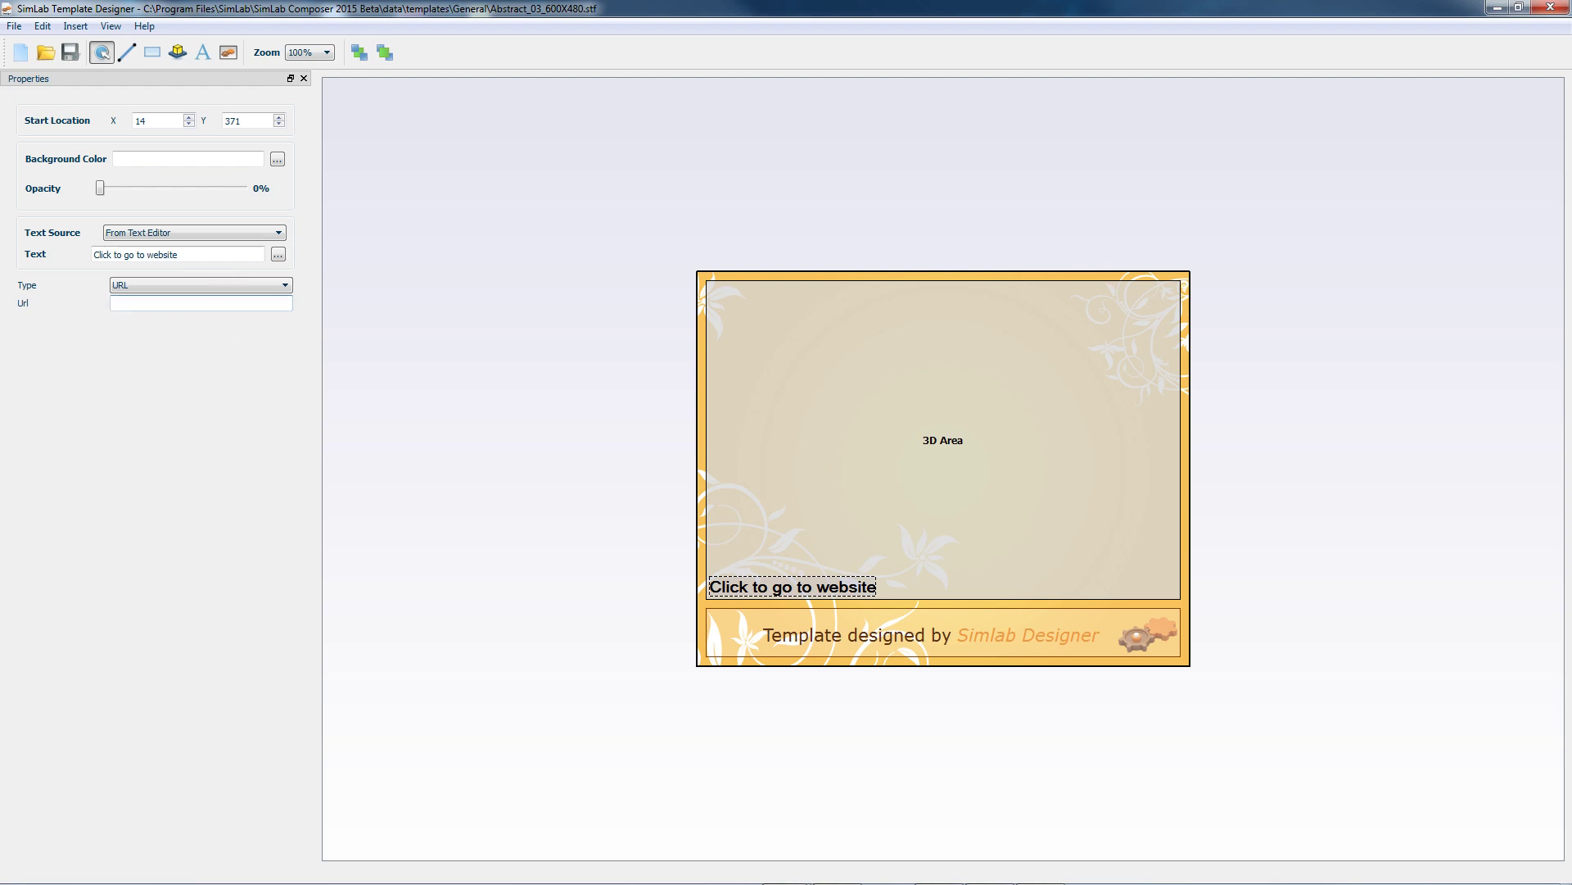
pyautogui.click(173, 304)
pyautogui.write('http://www.simlab-soft.com/')
pyautogui.click(578, 483)
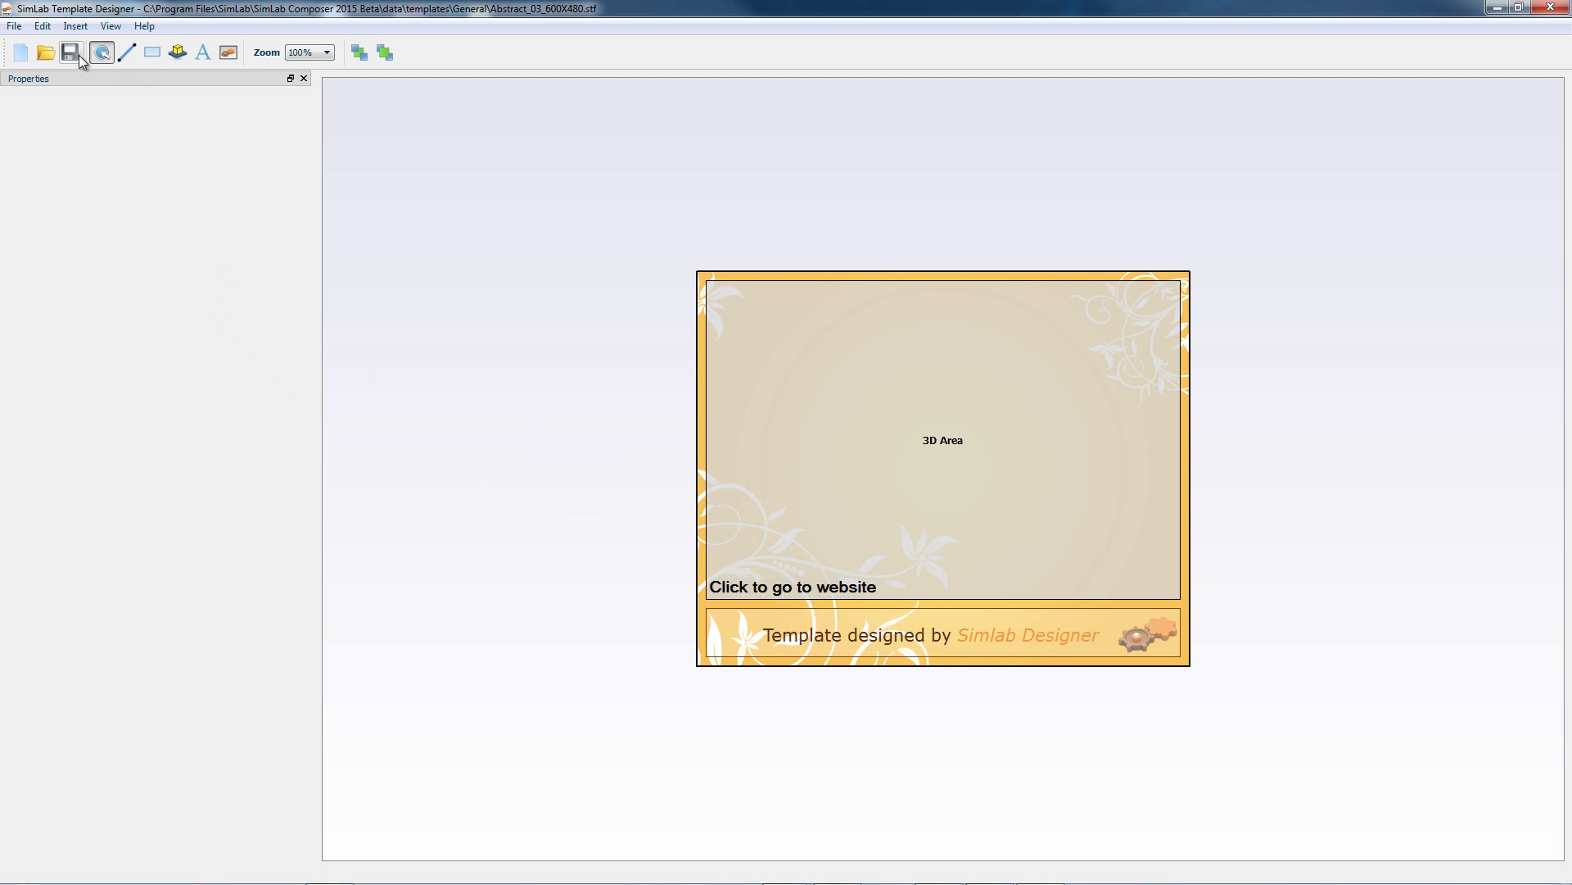
# Save the edited template as tutorial.stf on the Desktop
pyautogui.click(14, 26)
pyautogui.click(37, 108)
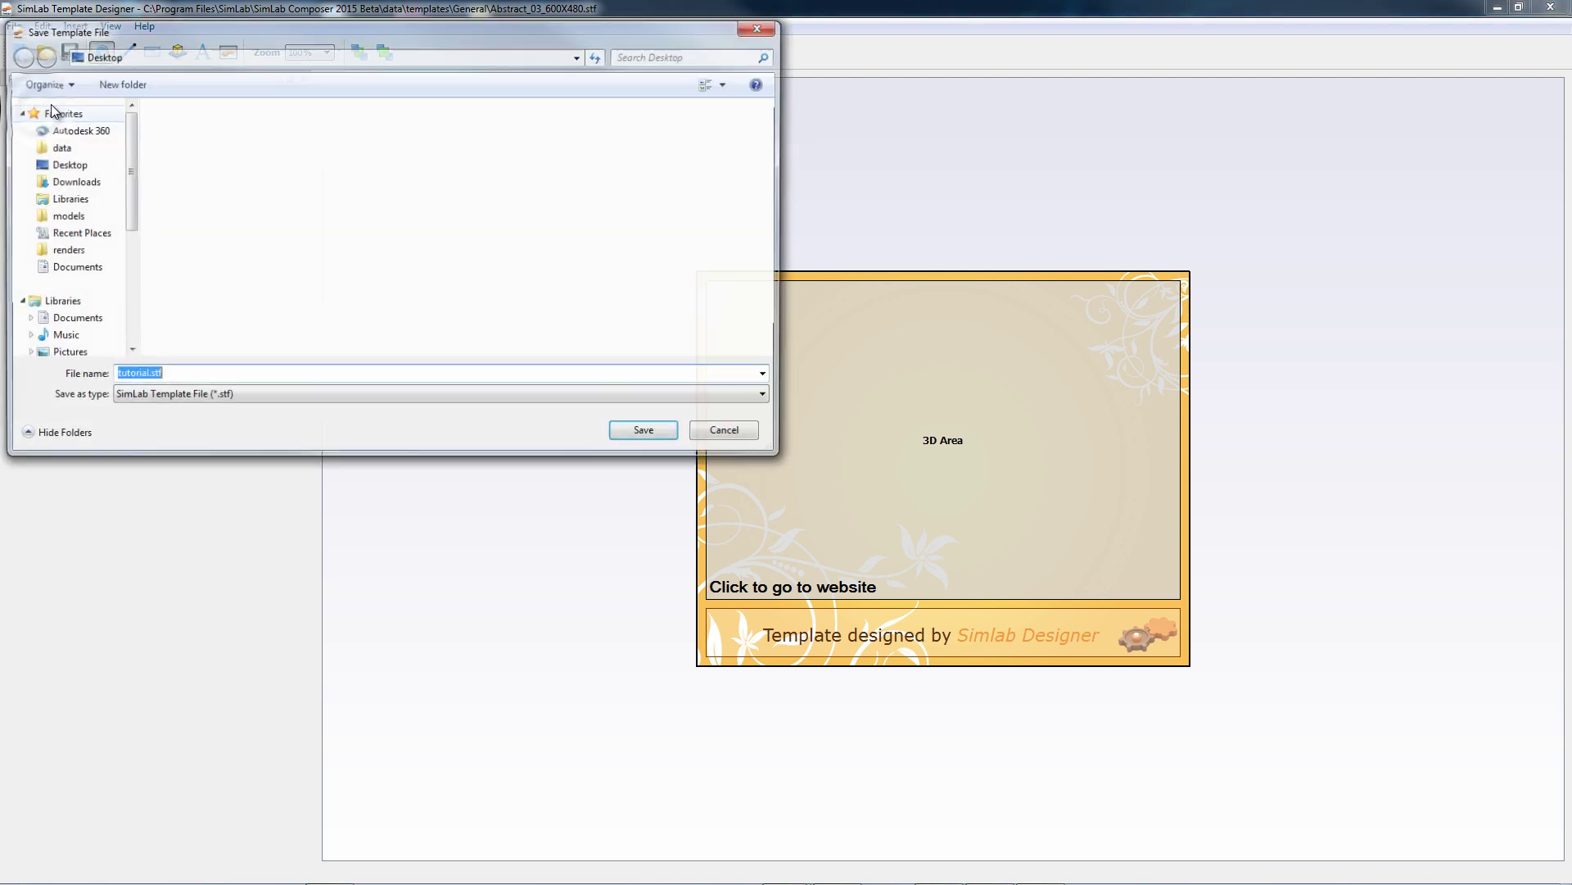
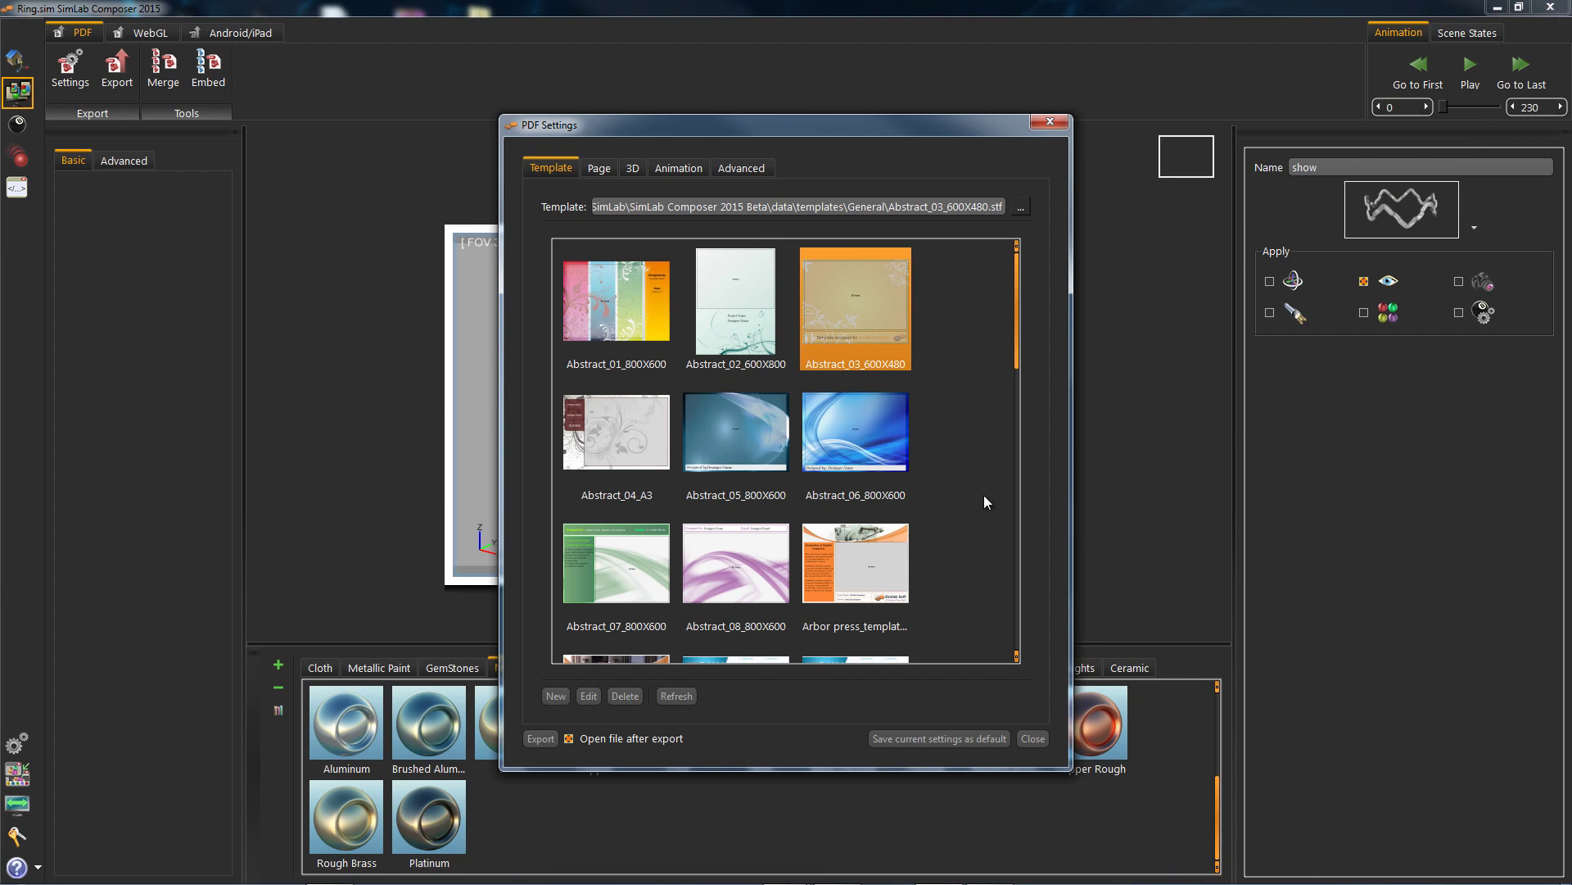
pyautogui.click(1027, 208)
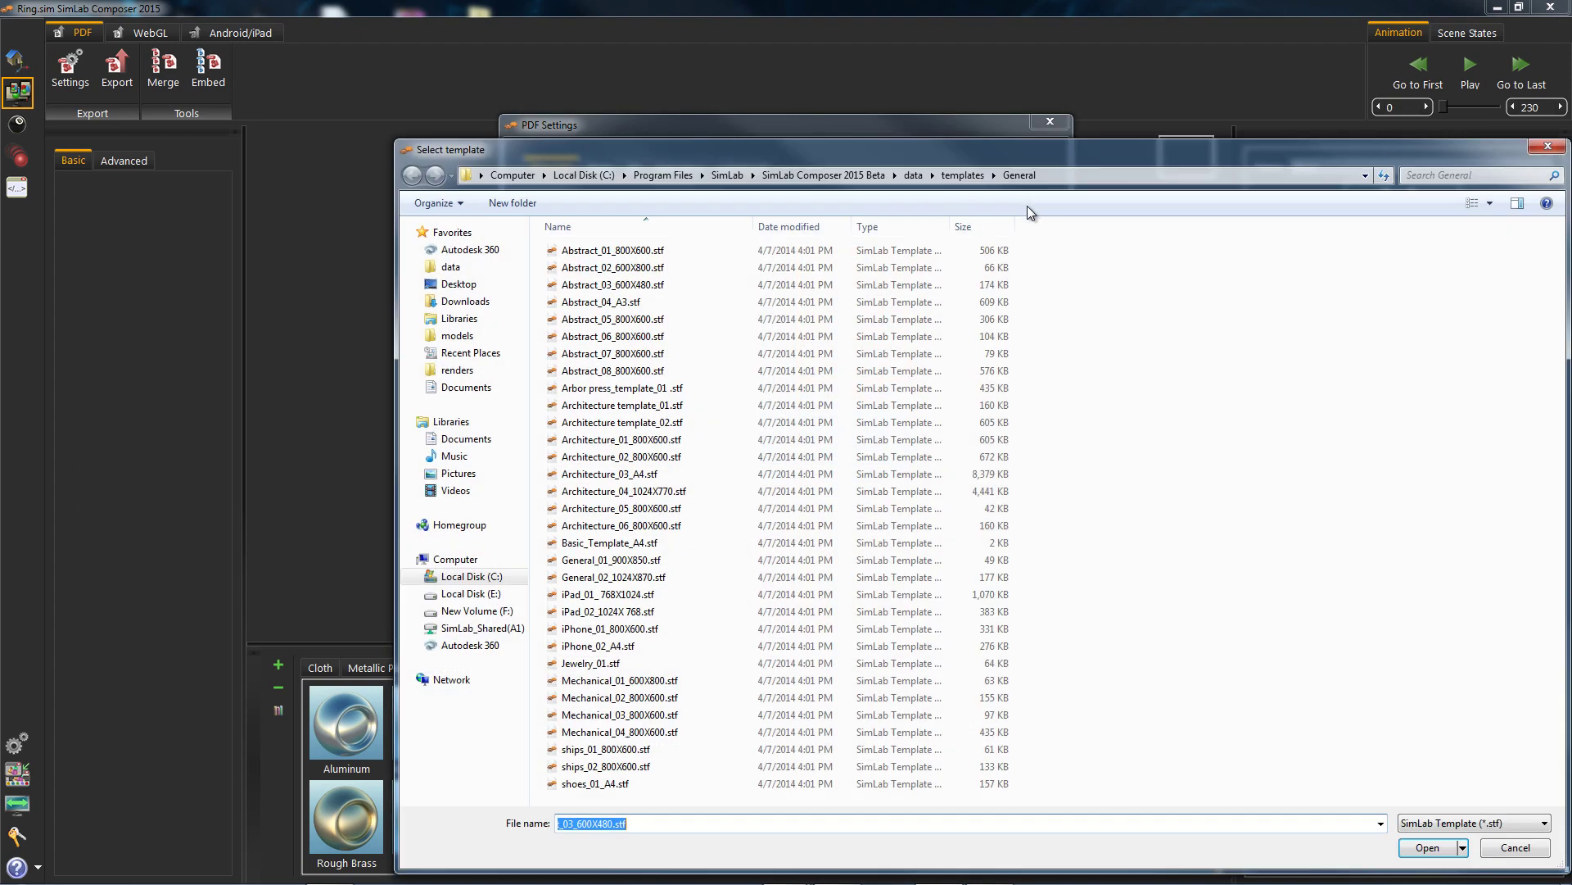
pyautogui.click(1086, 169)
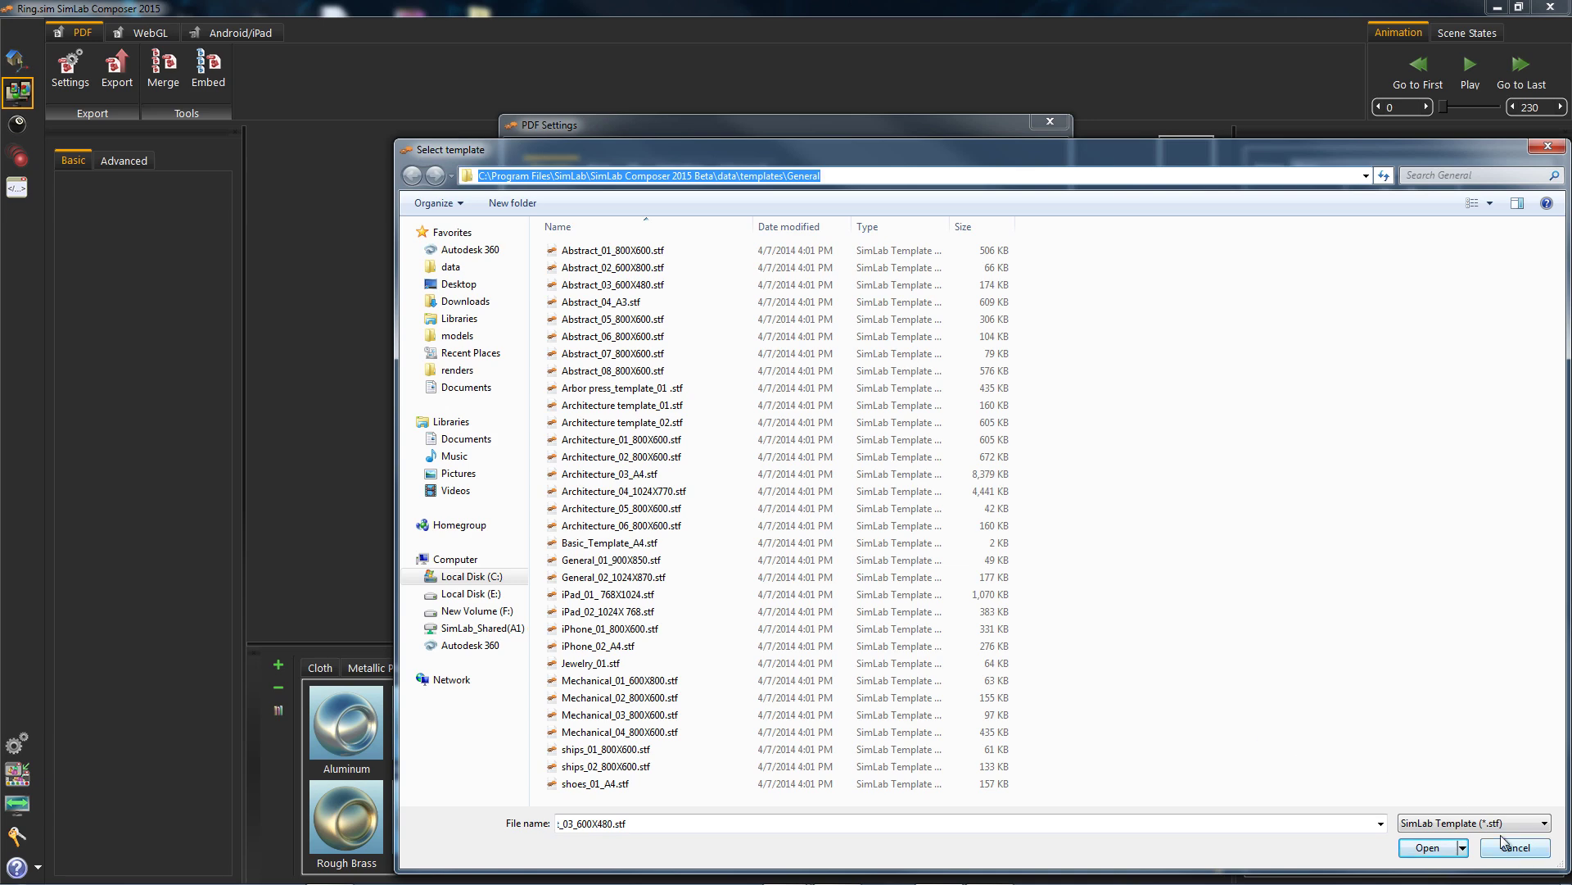
pyautogui.click(1549, 149)
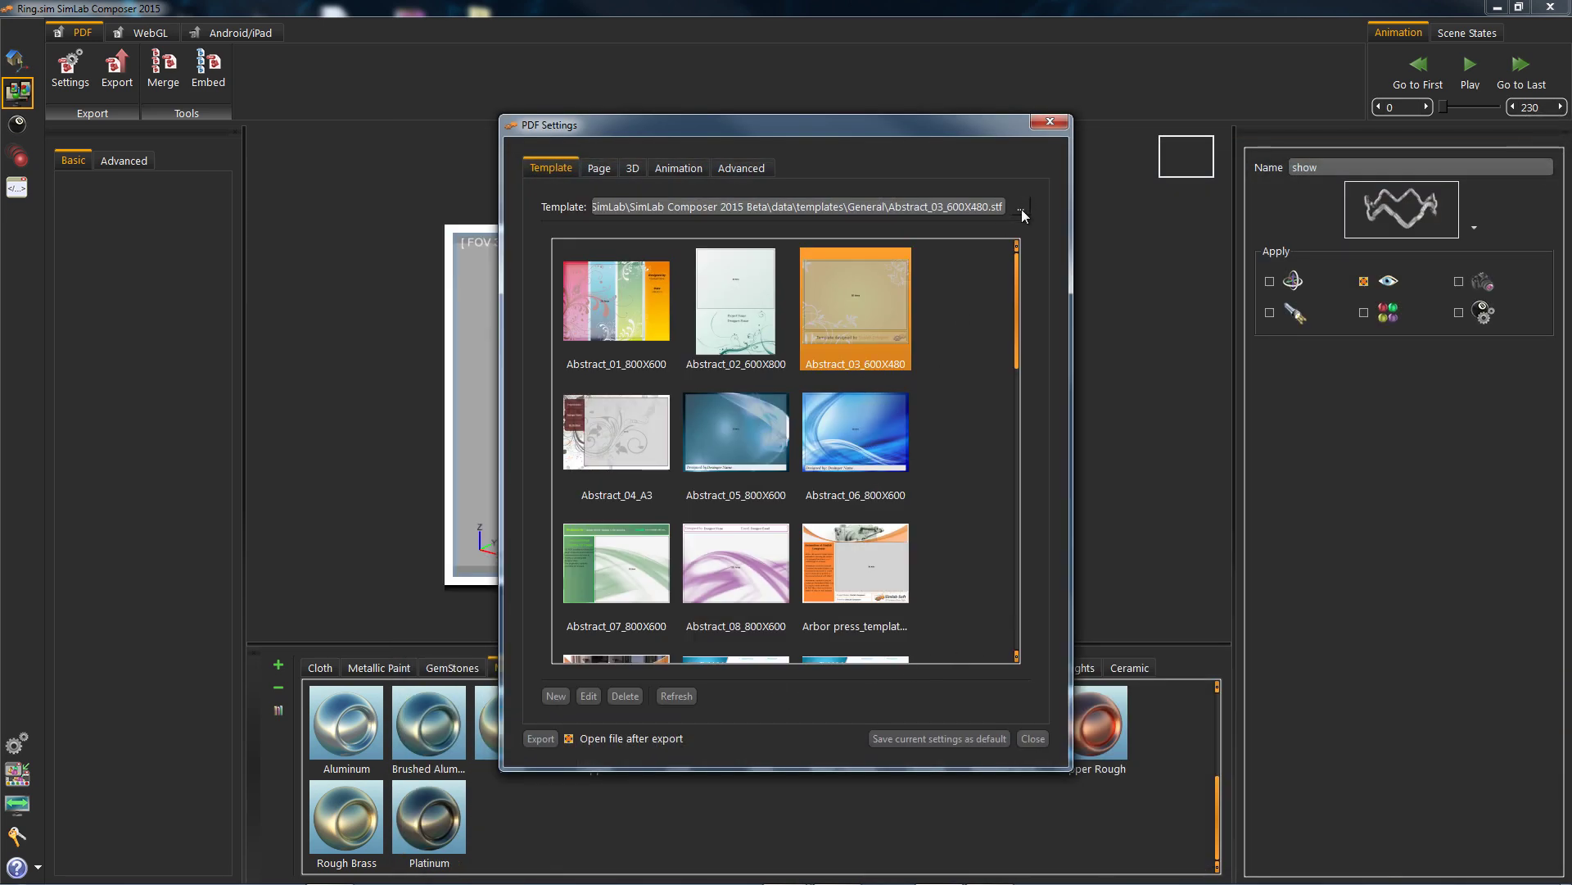
# Load tutorial.stf from the Desktop and select it as the PDF export template
pyautogui.click(1021, 210)
pyautogui.click(456, 284)
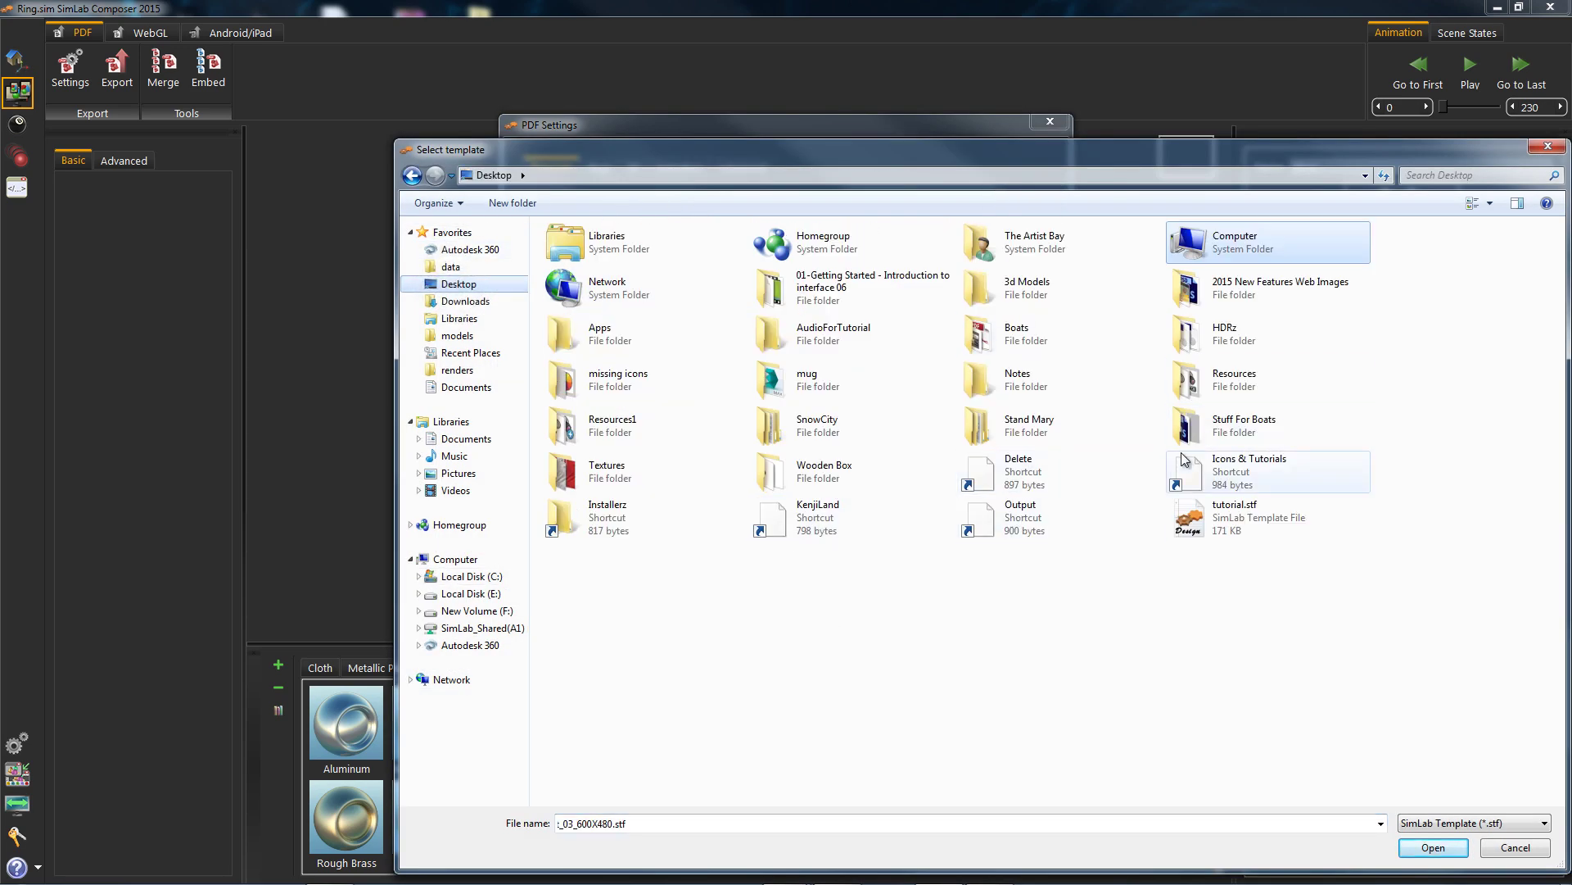
pyautogui.doubleClick(1235, 523)
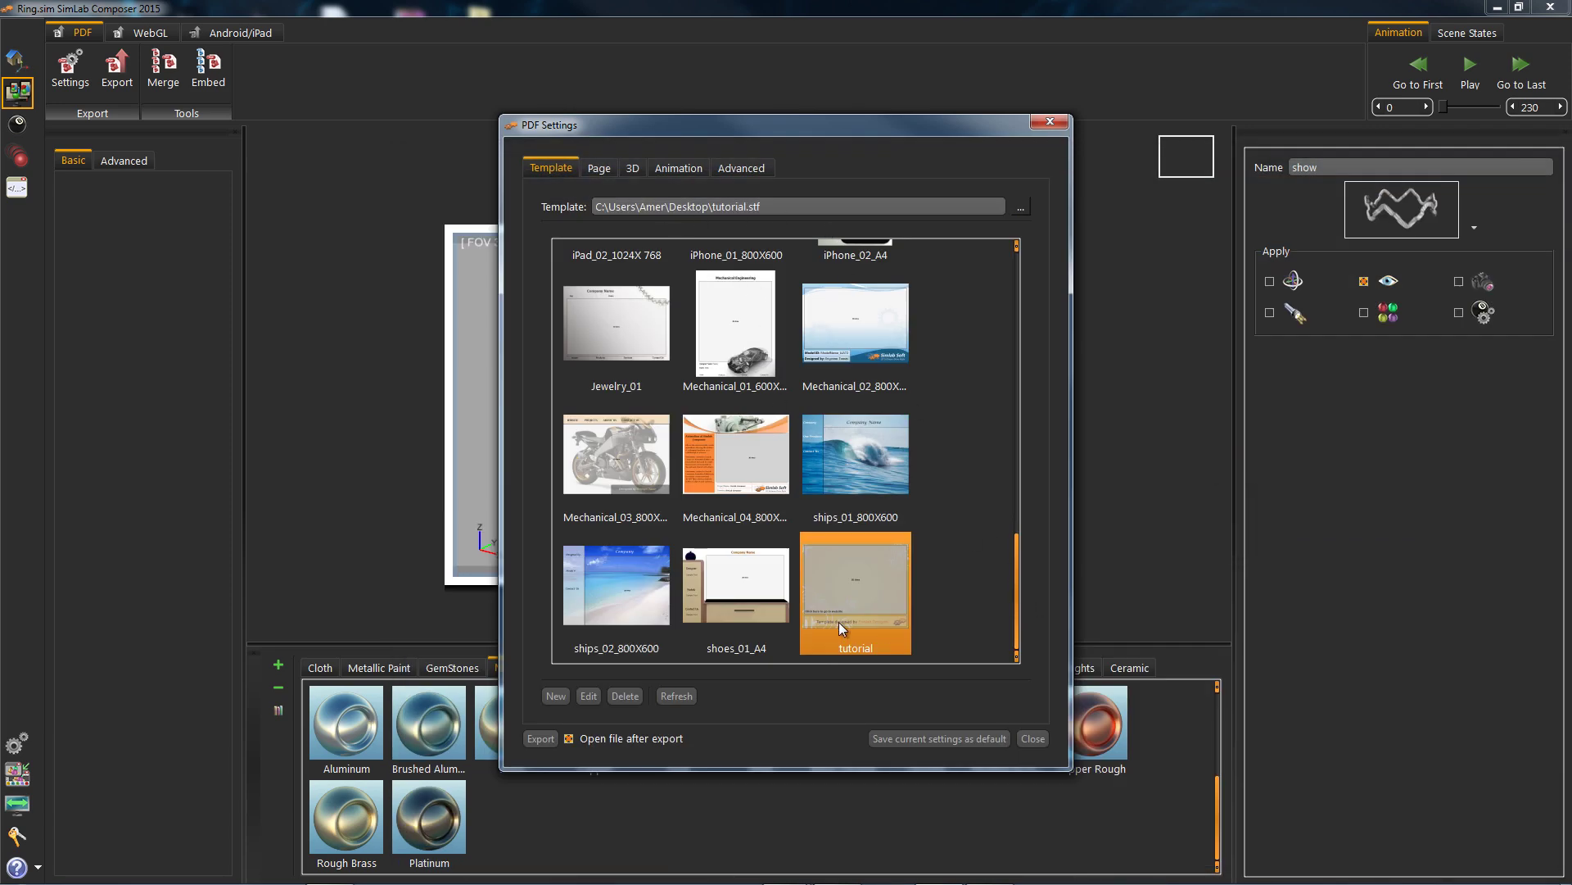
pyautogui.click(757, 597)
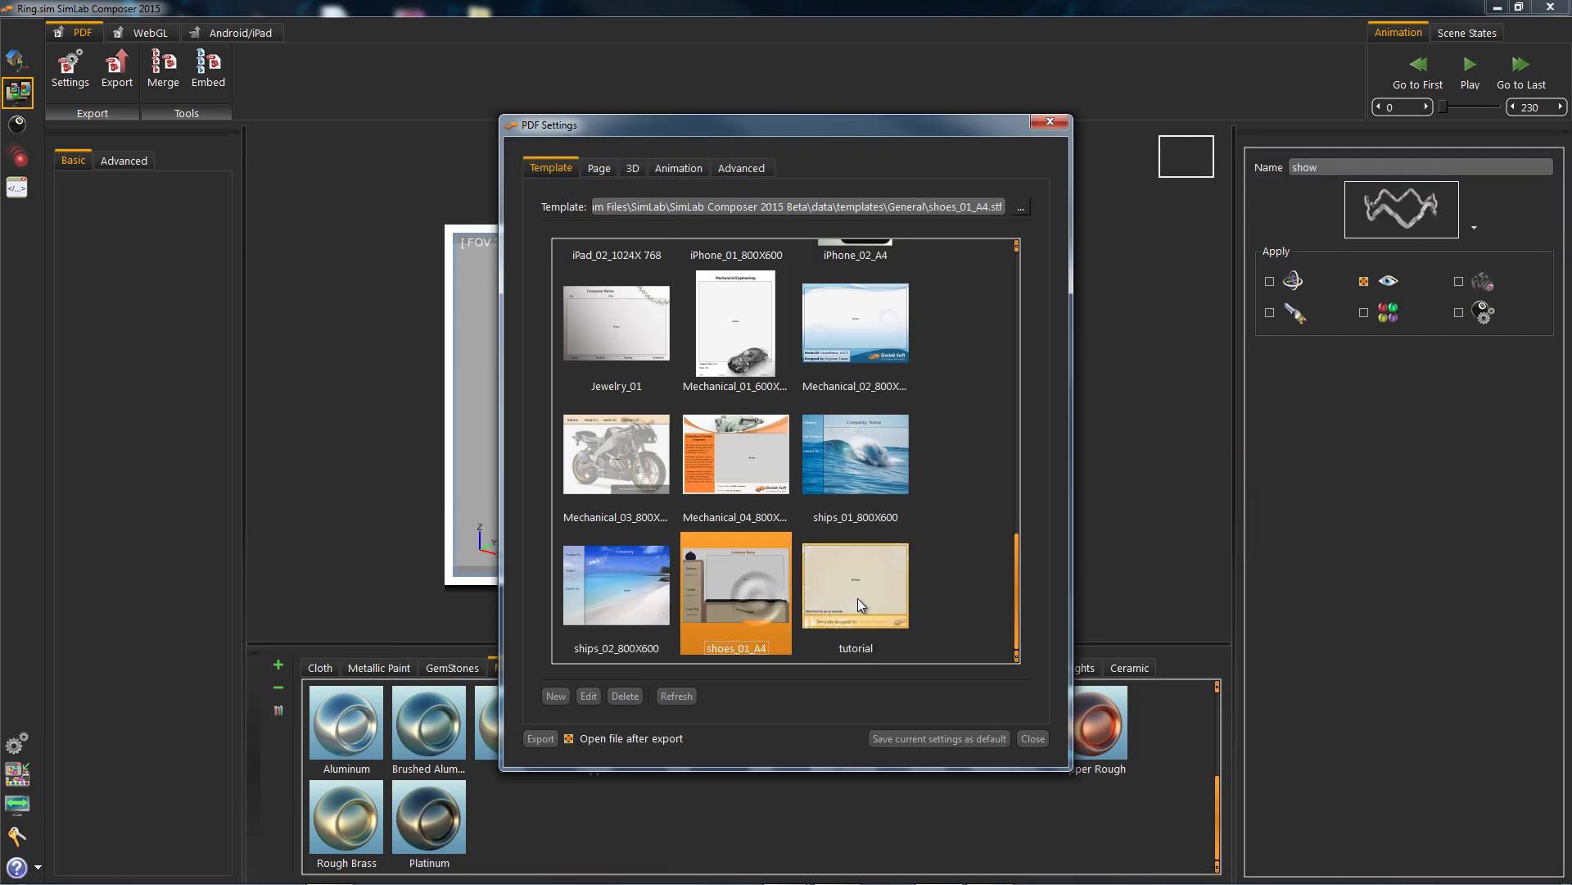
pyautogui.click(856, 600)
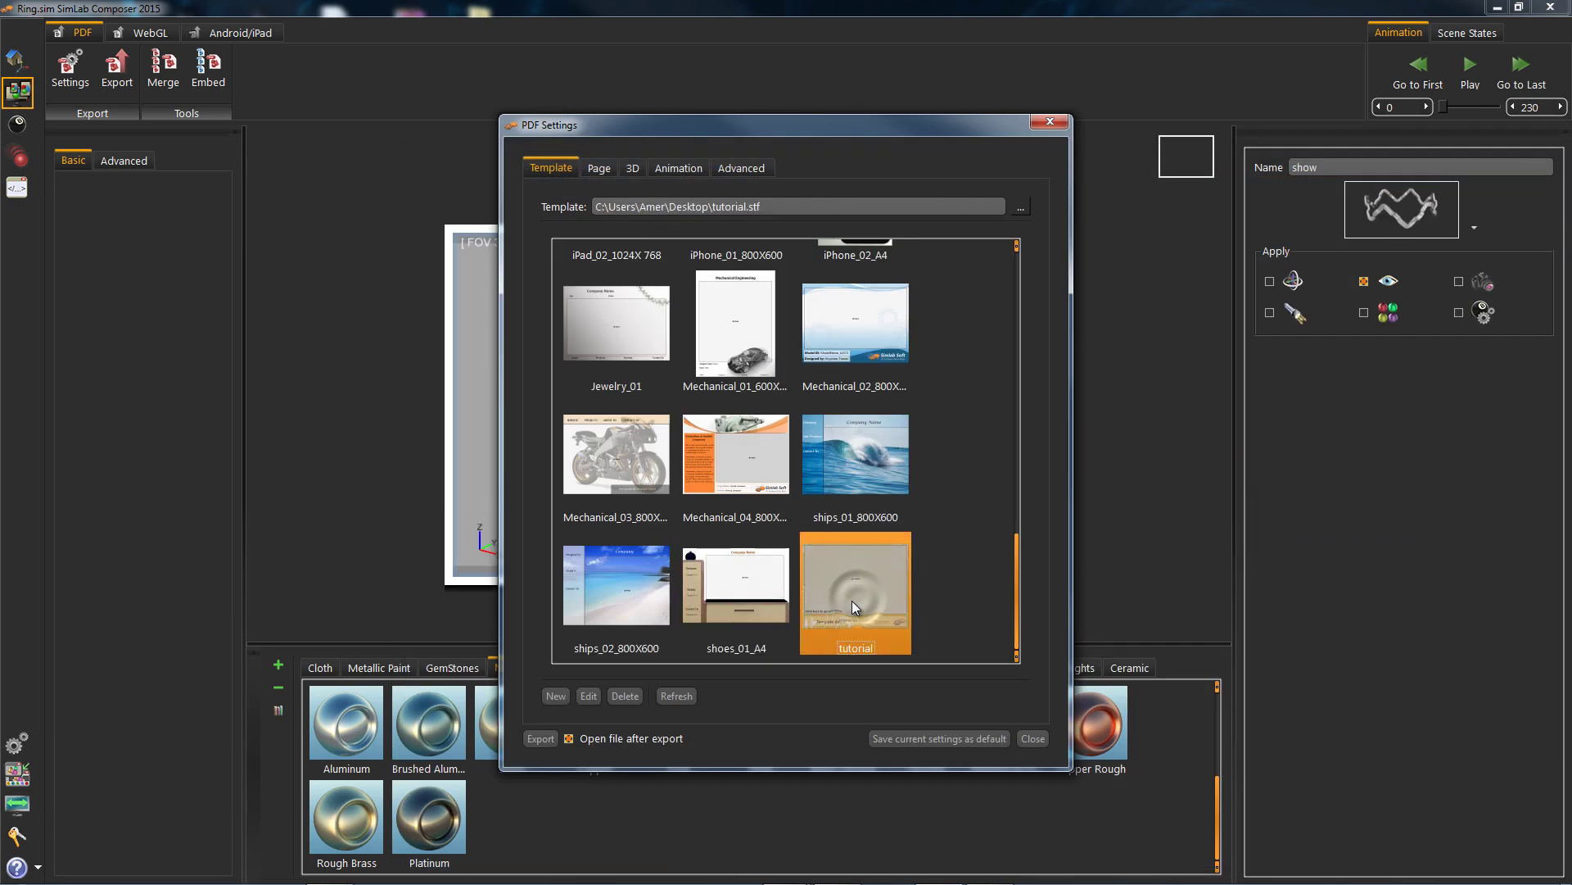
# Export the scene with the selected template as a 3D PDF named tuto on the Desktop
pyautogui.click(542, 739)
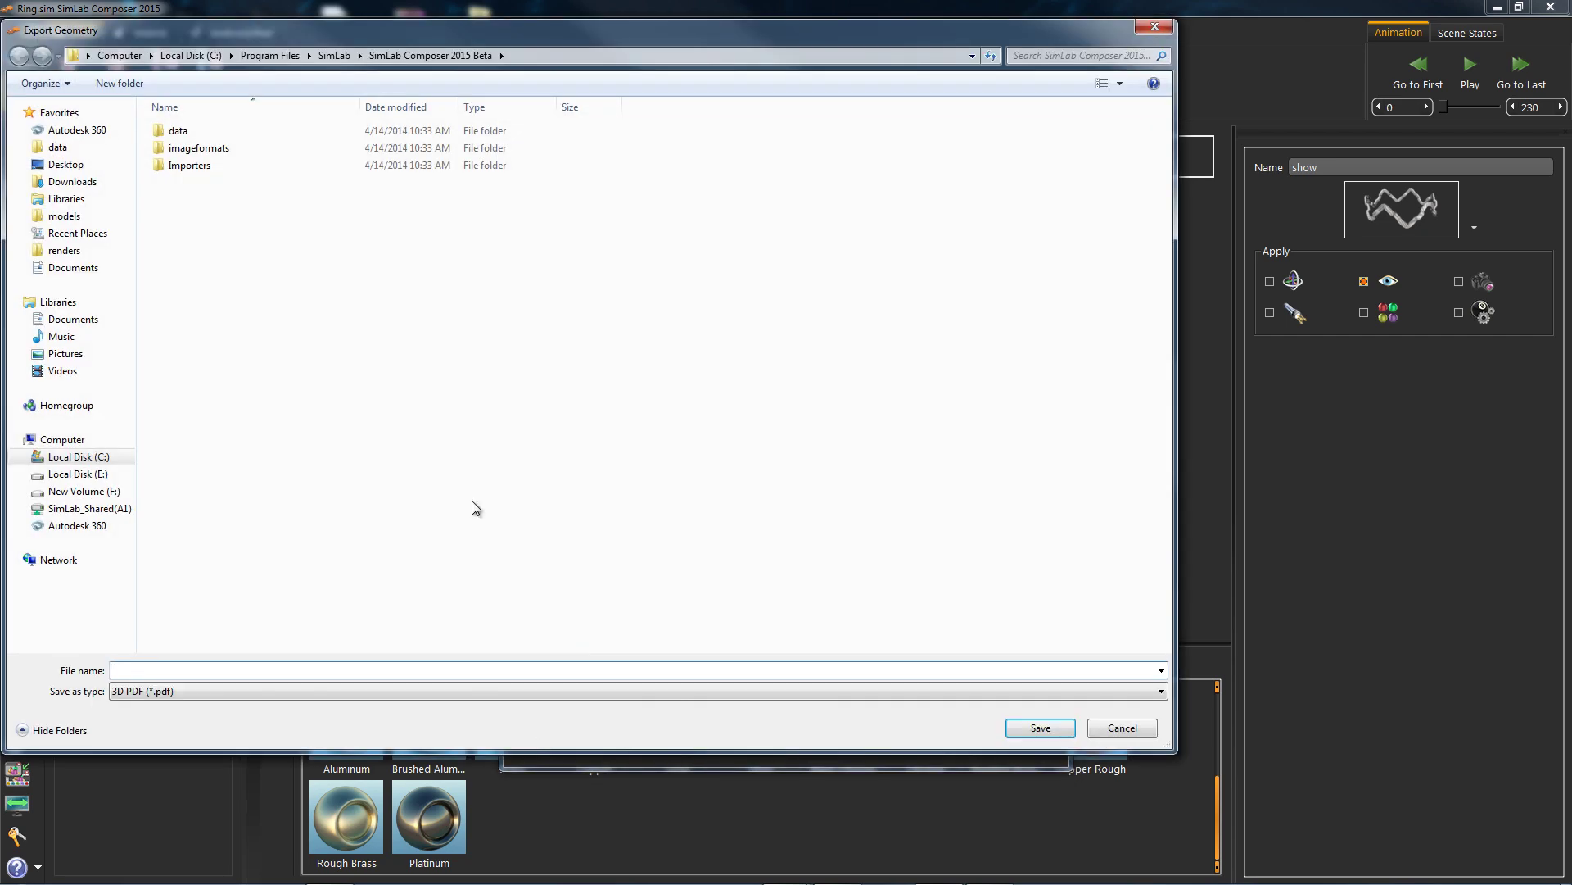
pyautogui.click(73, 167)
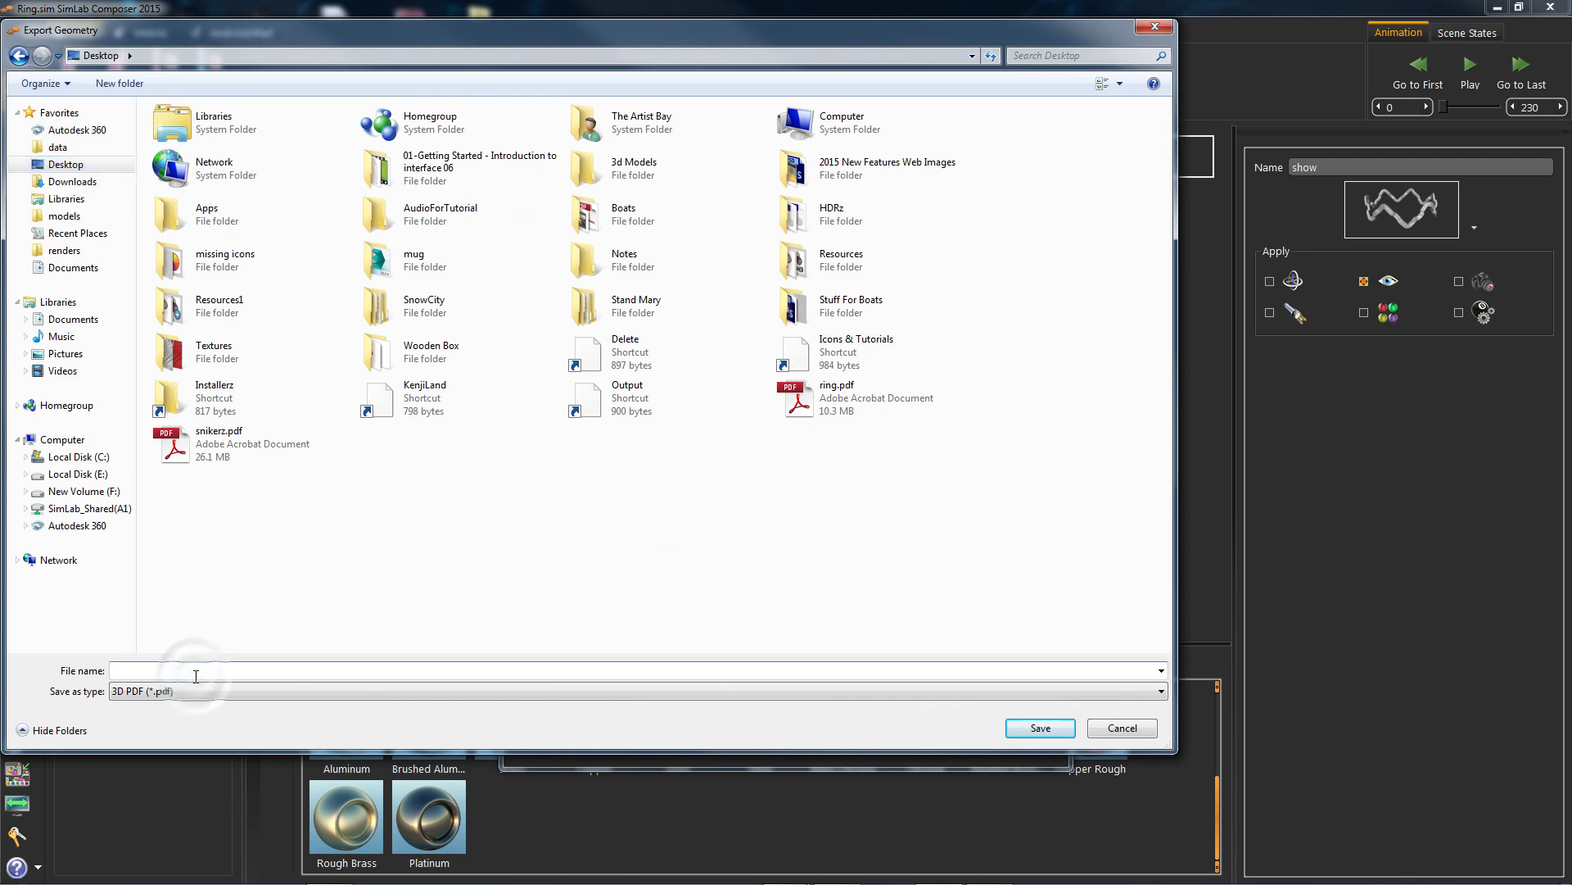
pyautogui.write('tuto')
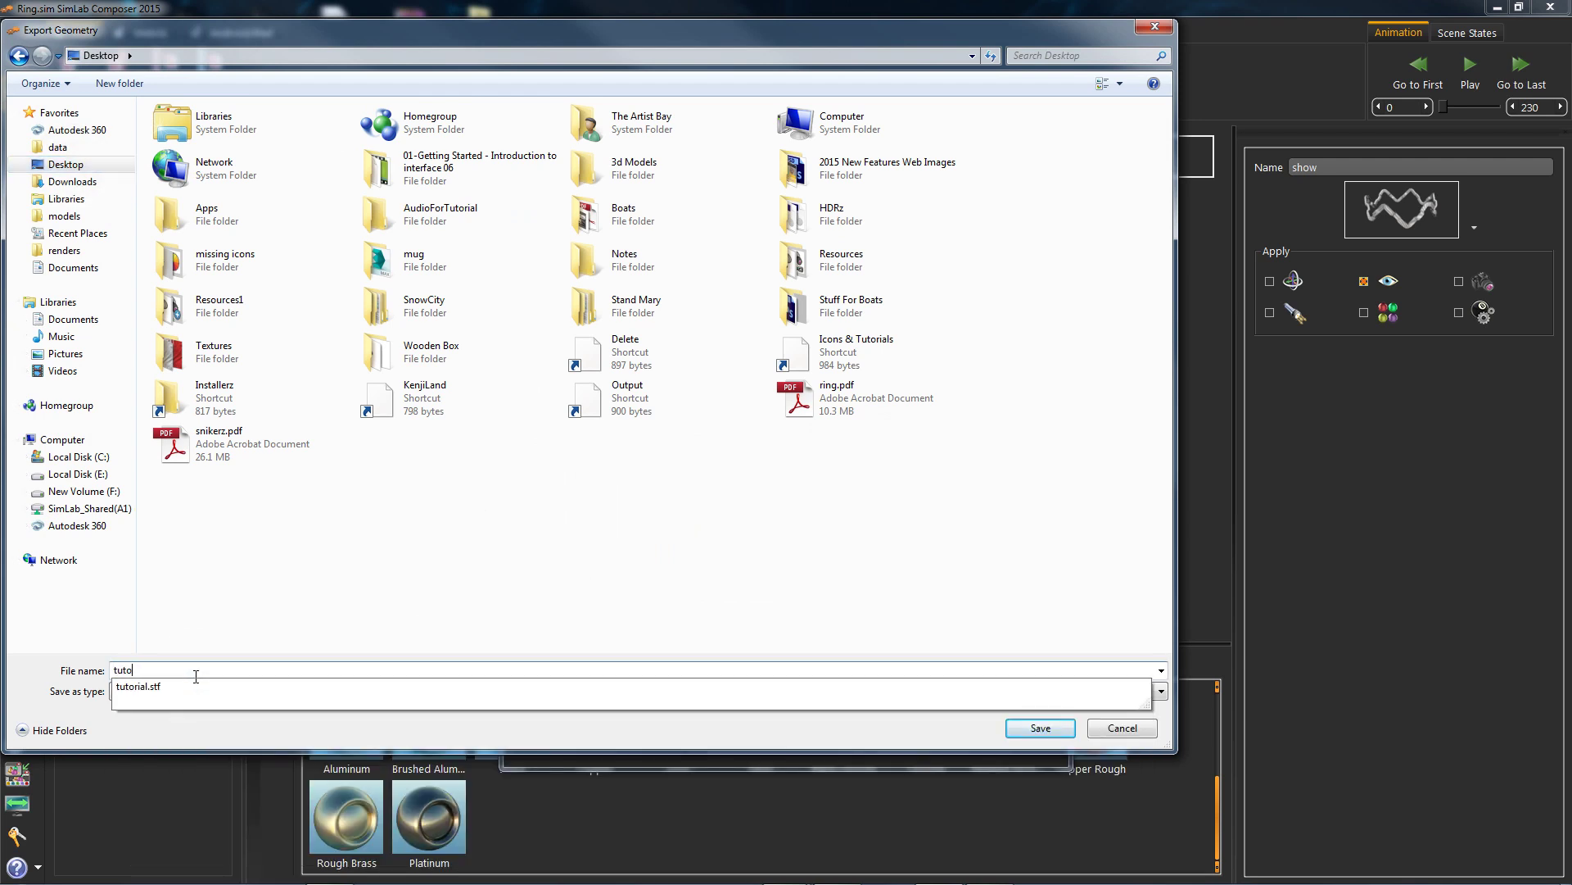
pyautogui.click(1046, 732)
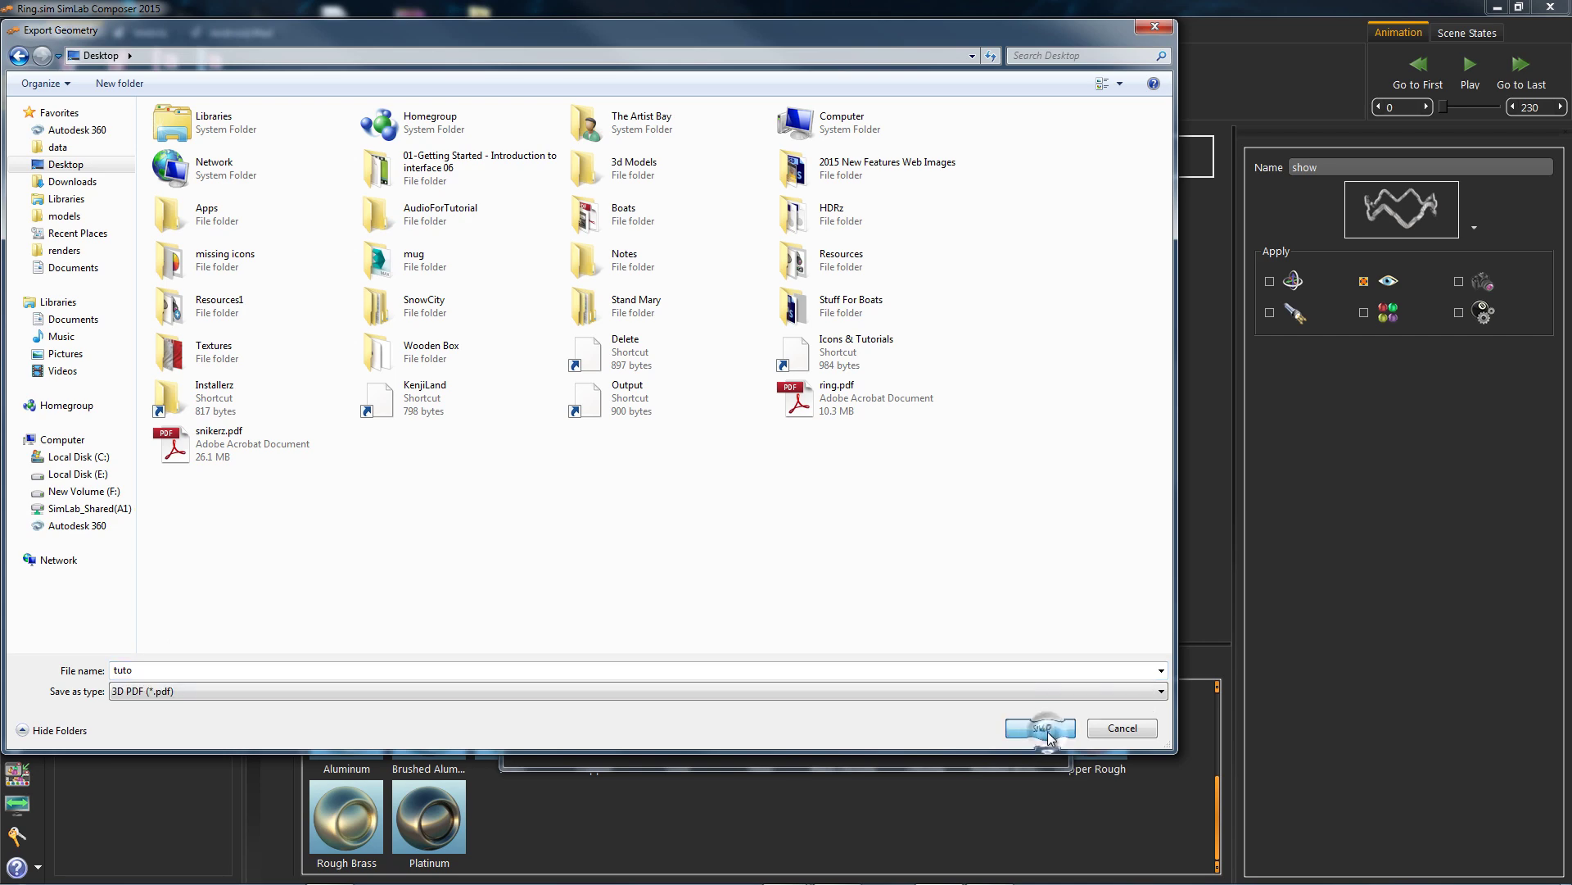
pyautogui.click(1048, 731)
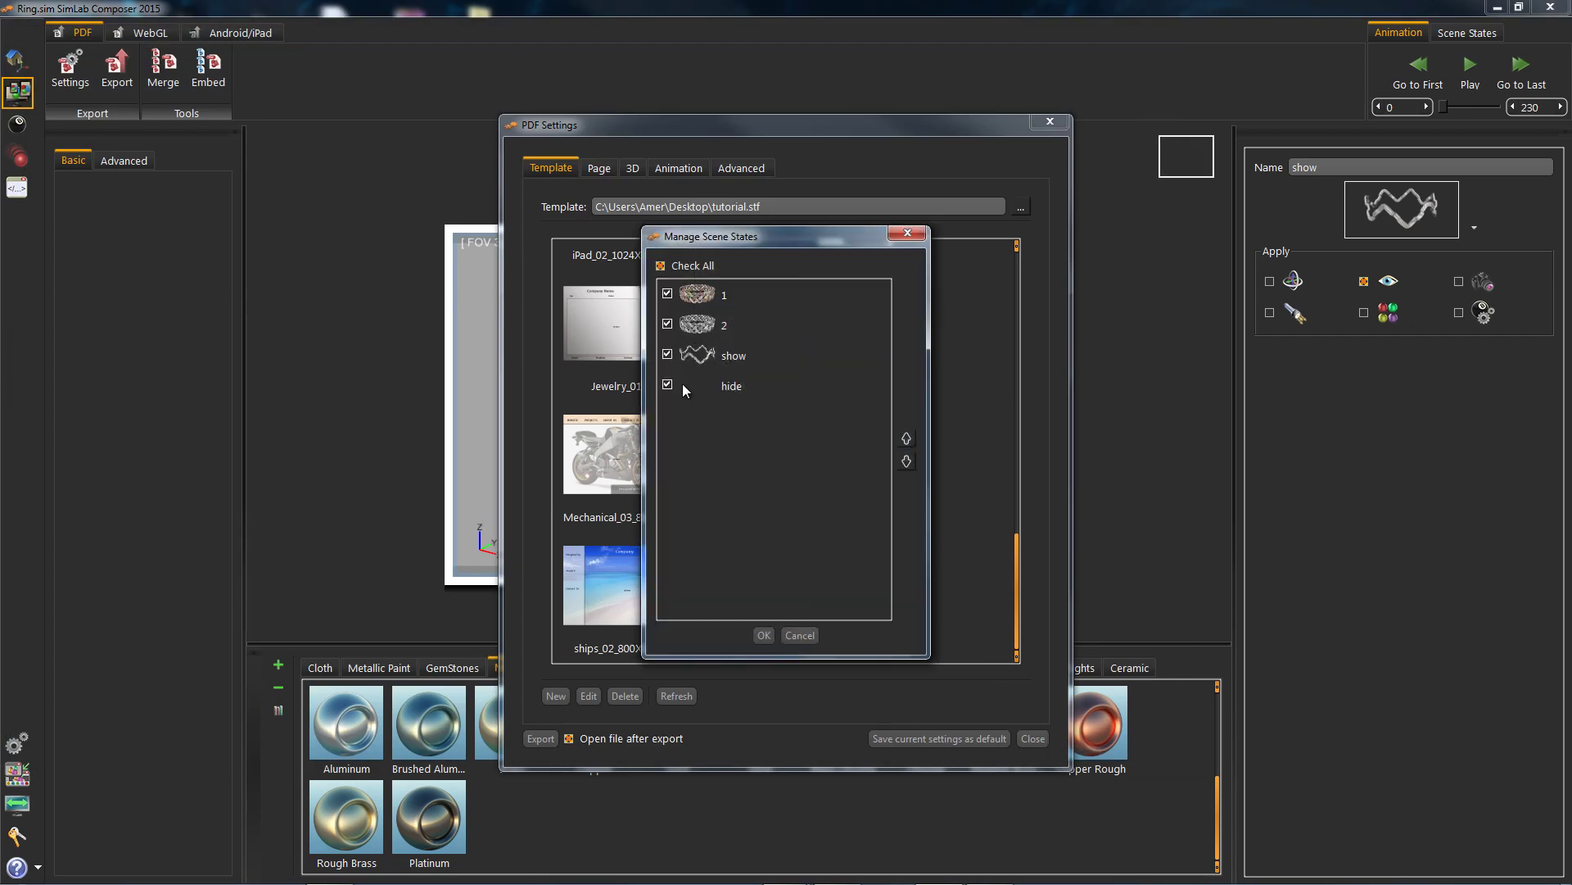
# Include all scene states (1, 2, show and hide) in the 3D PDF and finish the export
pyautogui.click(661, 267)
pyautogui.click(666, 294)
pyautogui.click(668, 355)
pyautogui.click(660, 266)
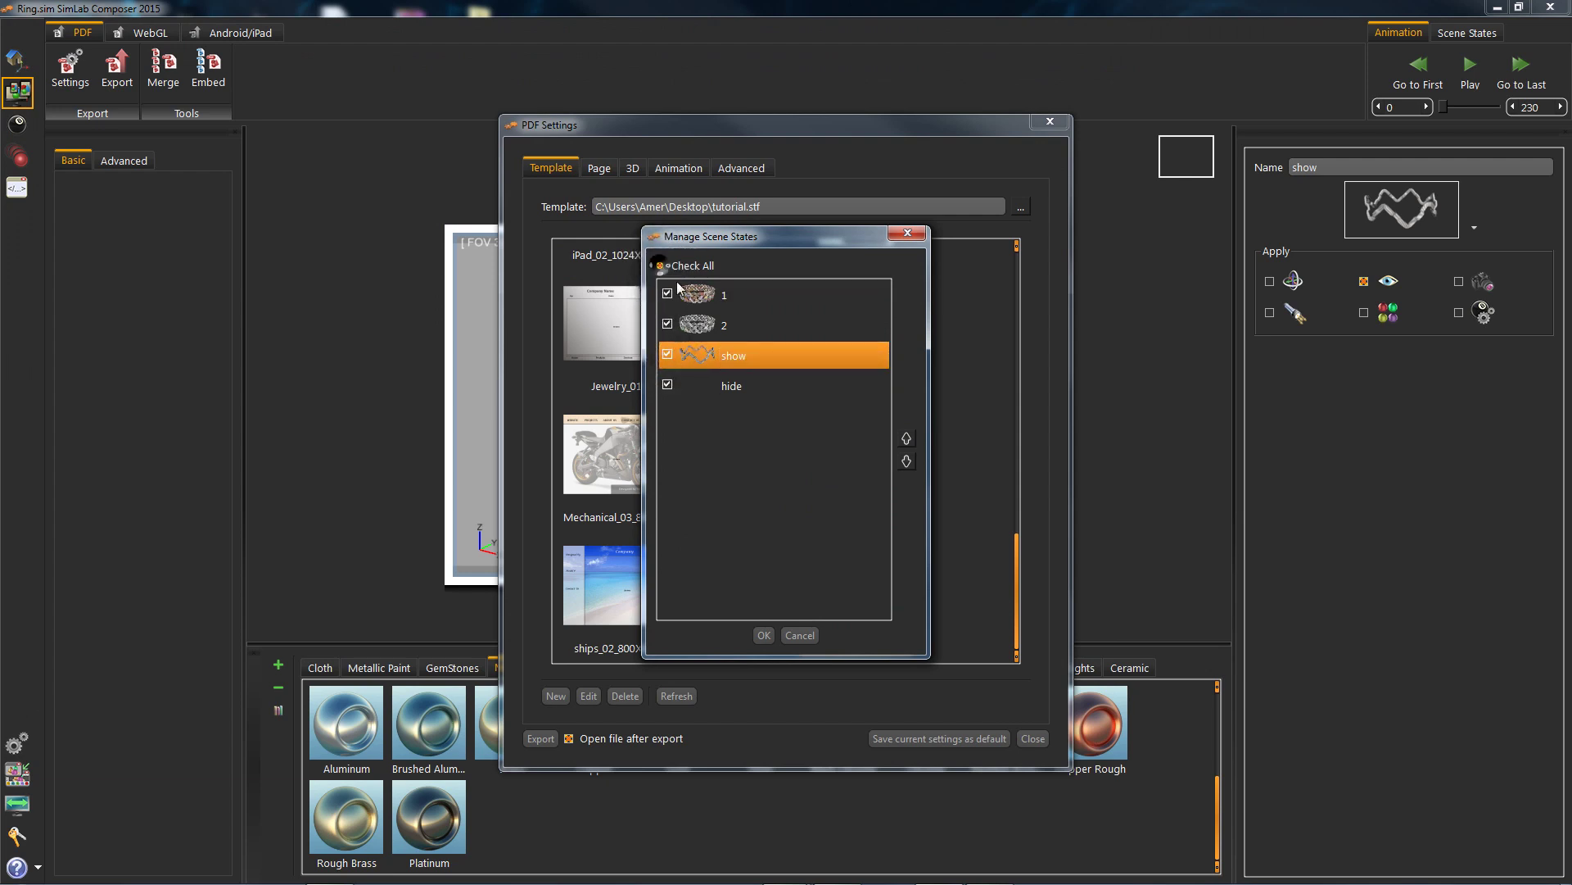
pyautogui.click(763, 633)
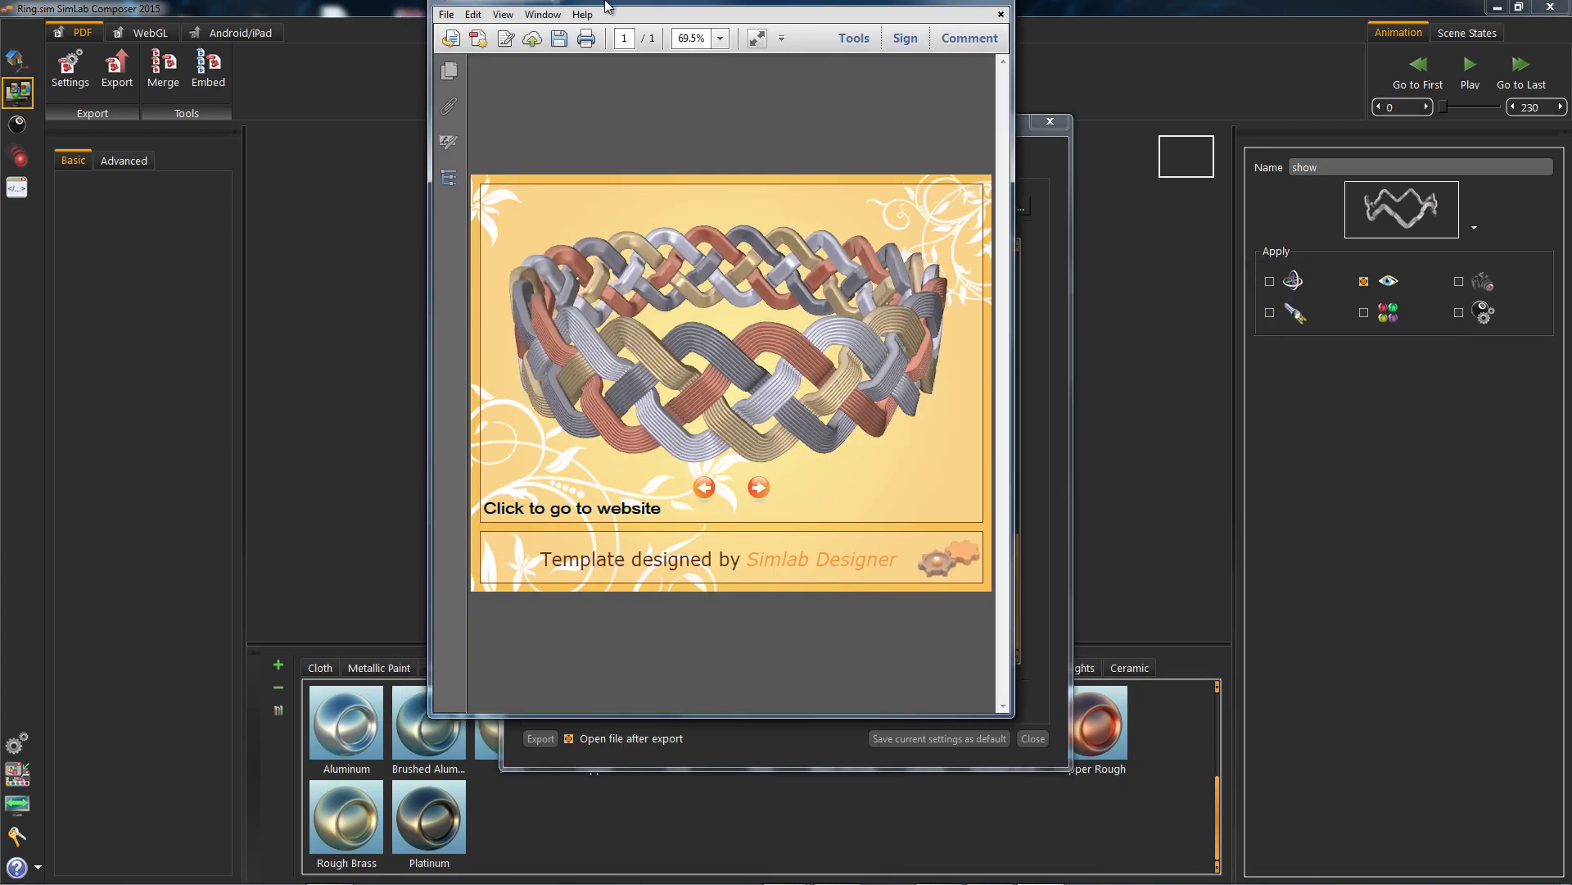
# Switch to the exported tuto.pdf in Adobe Reader, maximize it and cycle the 3D ring forward and back through its scene states
pyautogui.doubleClick(636, 8)
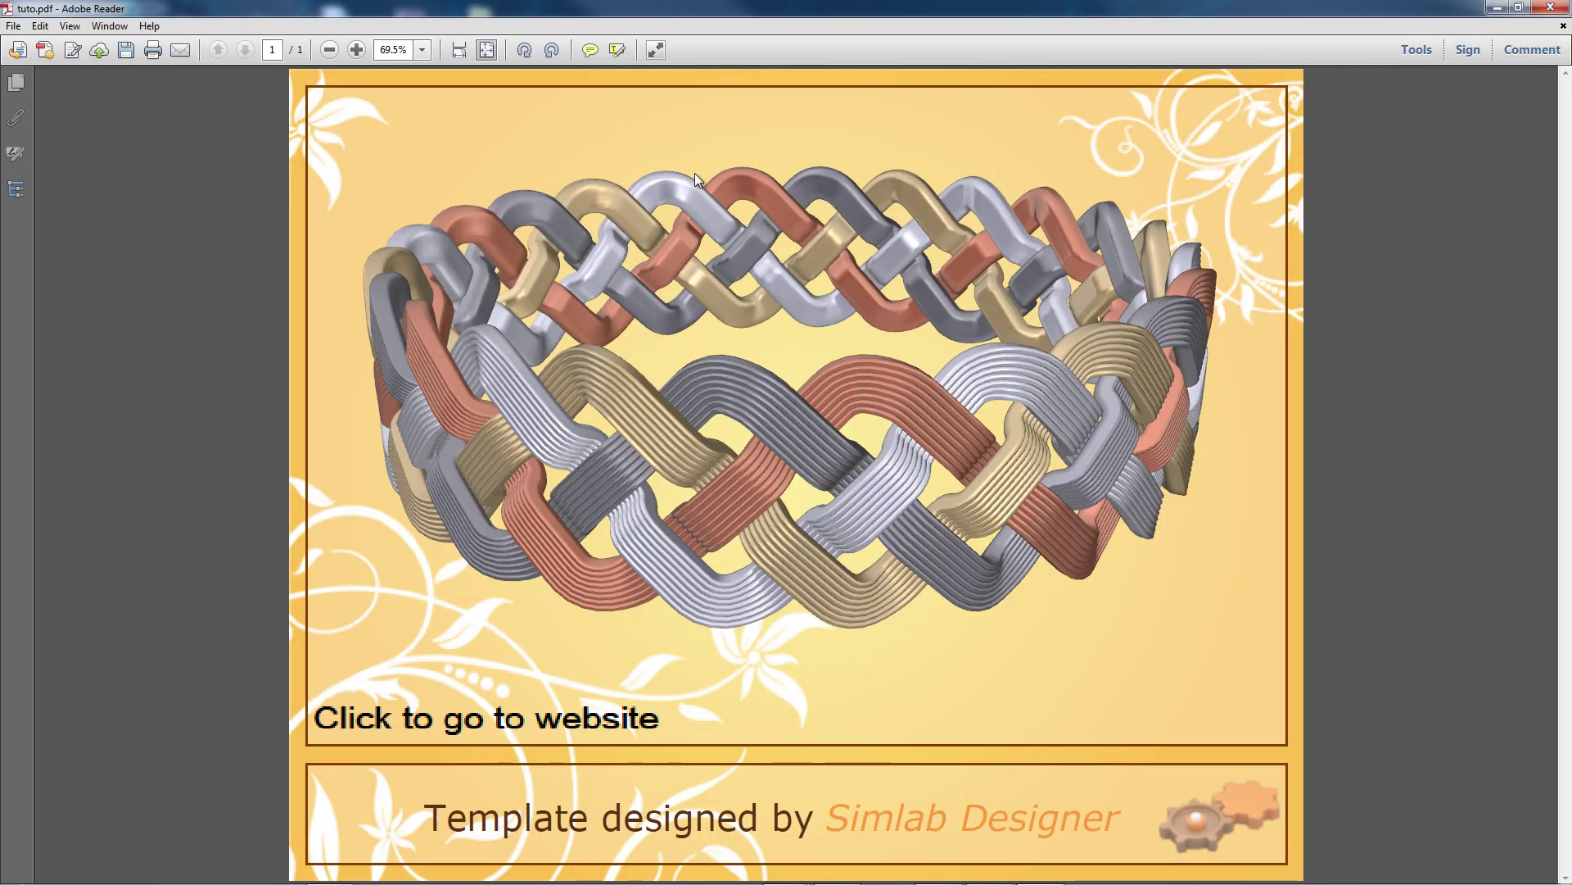
pyautogui.moveTo(763, 492); pyautogui.dragTo(833, 670)
pyautogui.scroll(-5, 662, 577)
pyautogui.scroll(2, 730, 452)
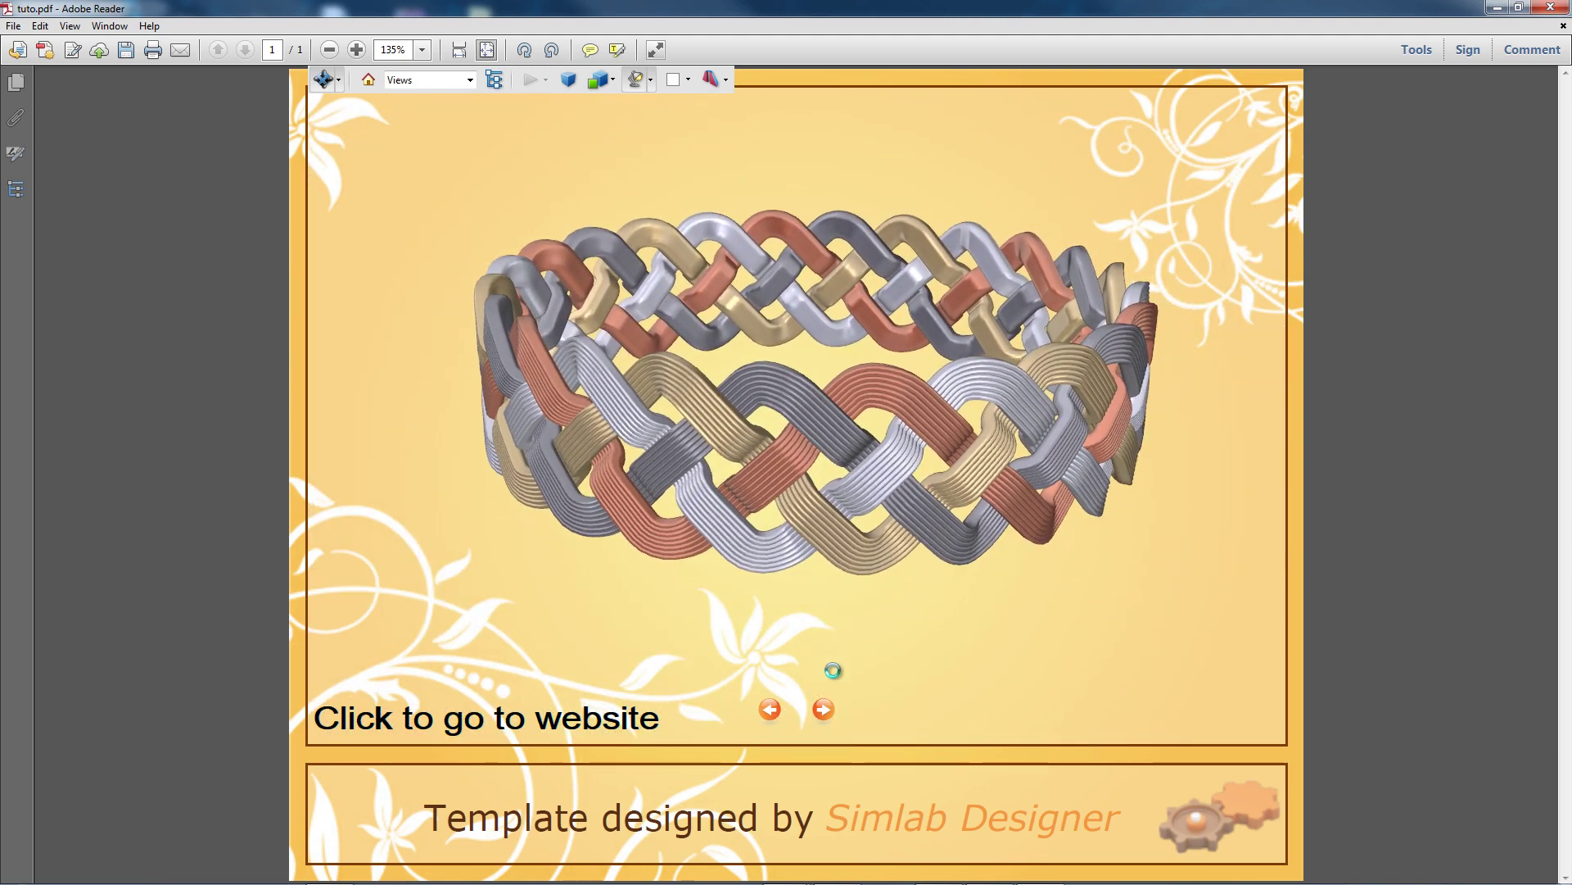
pyautogui.click(823, 710)
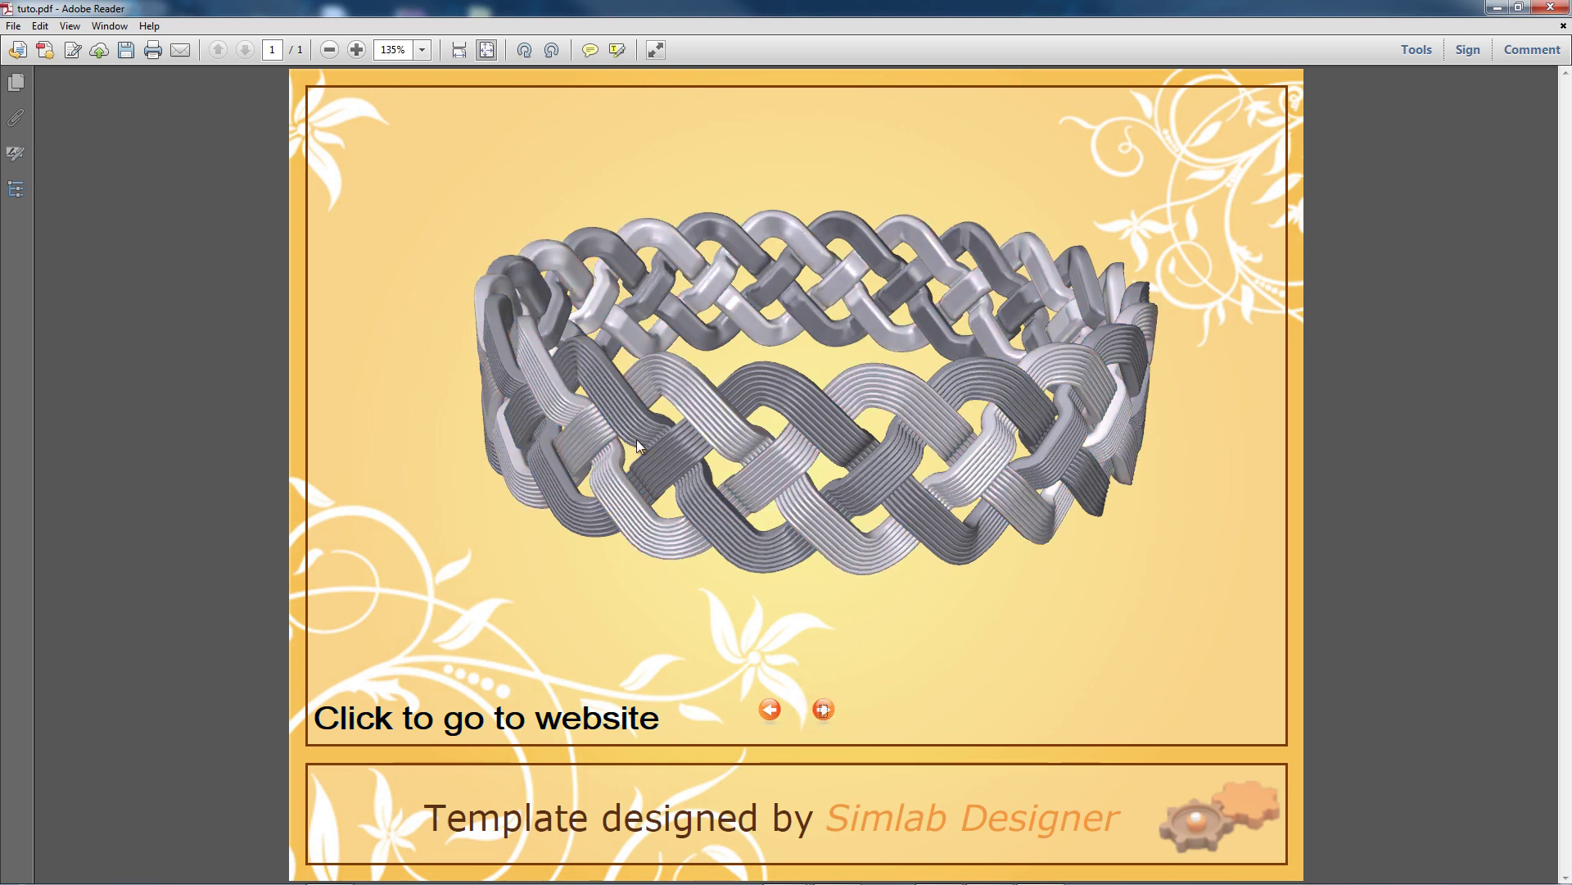
pyautogui.scroll(2, 778, 456)
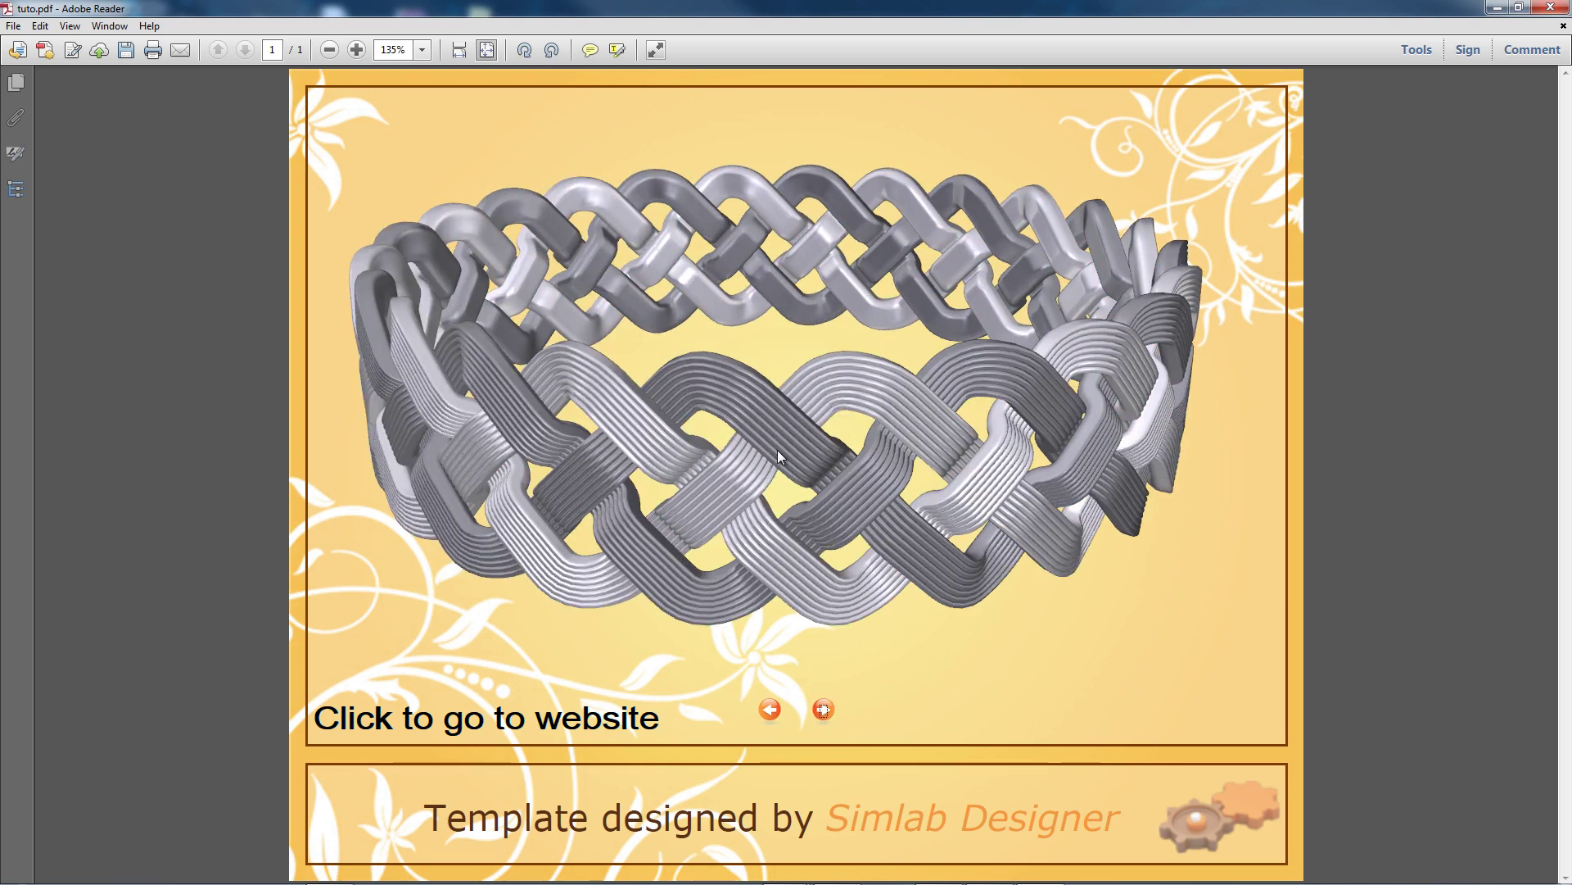
pyautogui.click(769, 709)
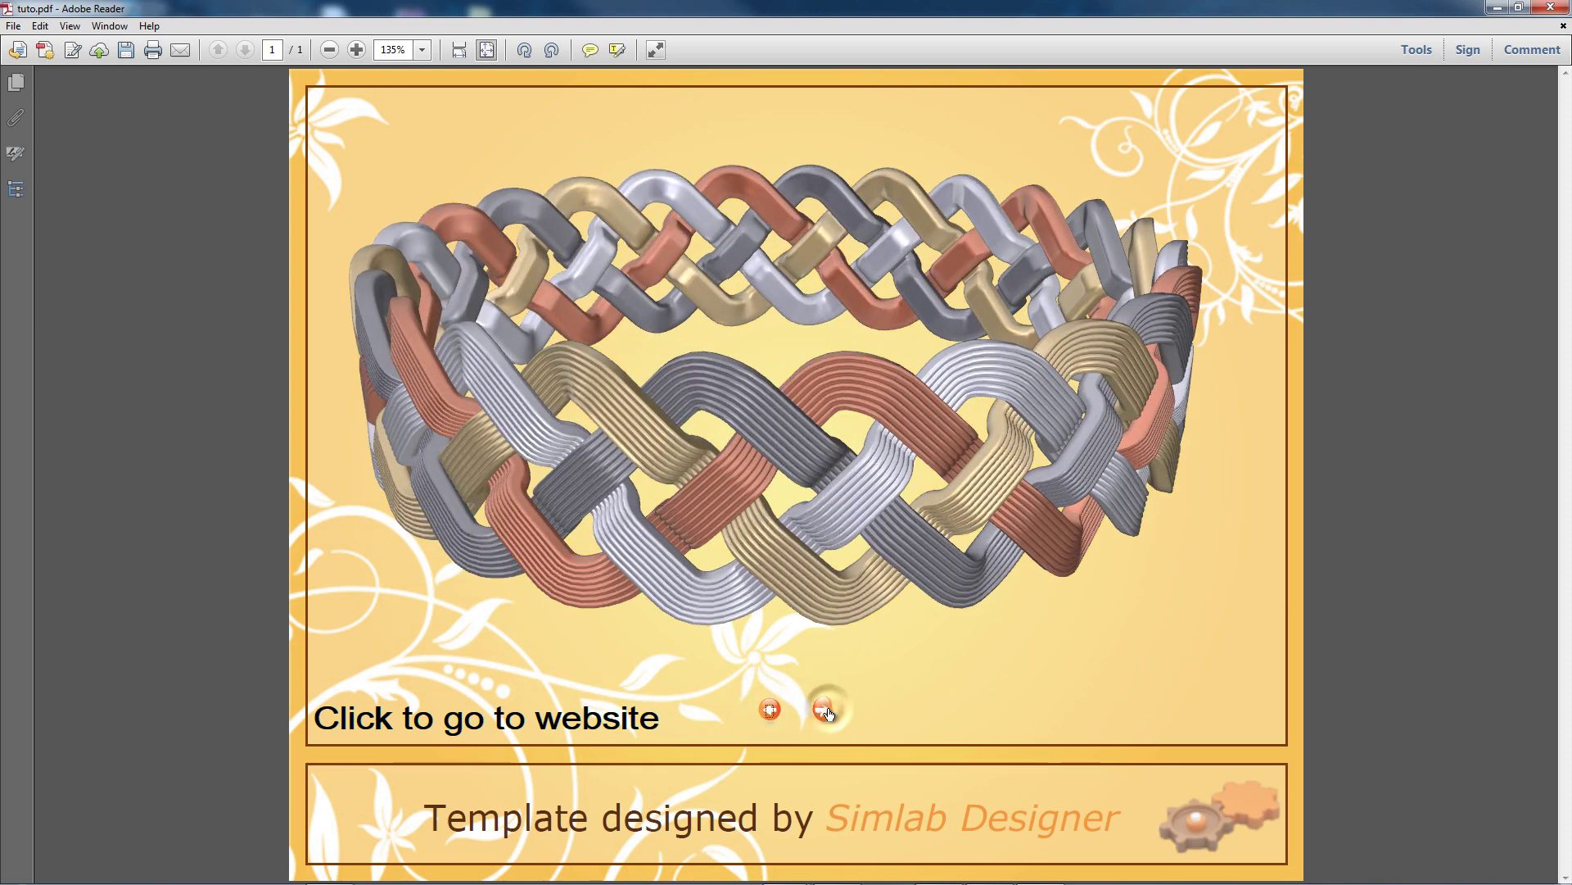
pyautogui.click(825, 709)
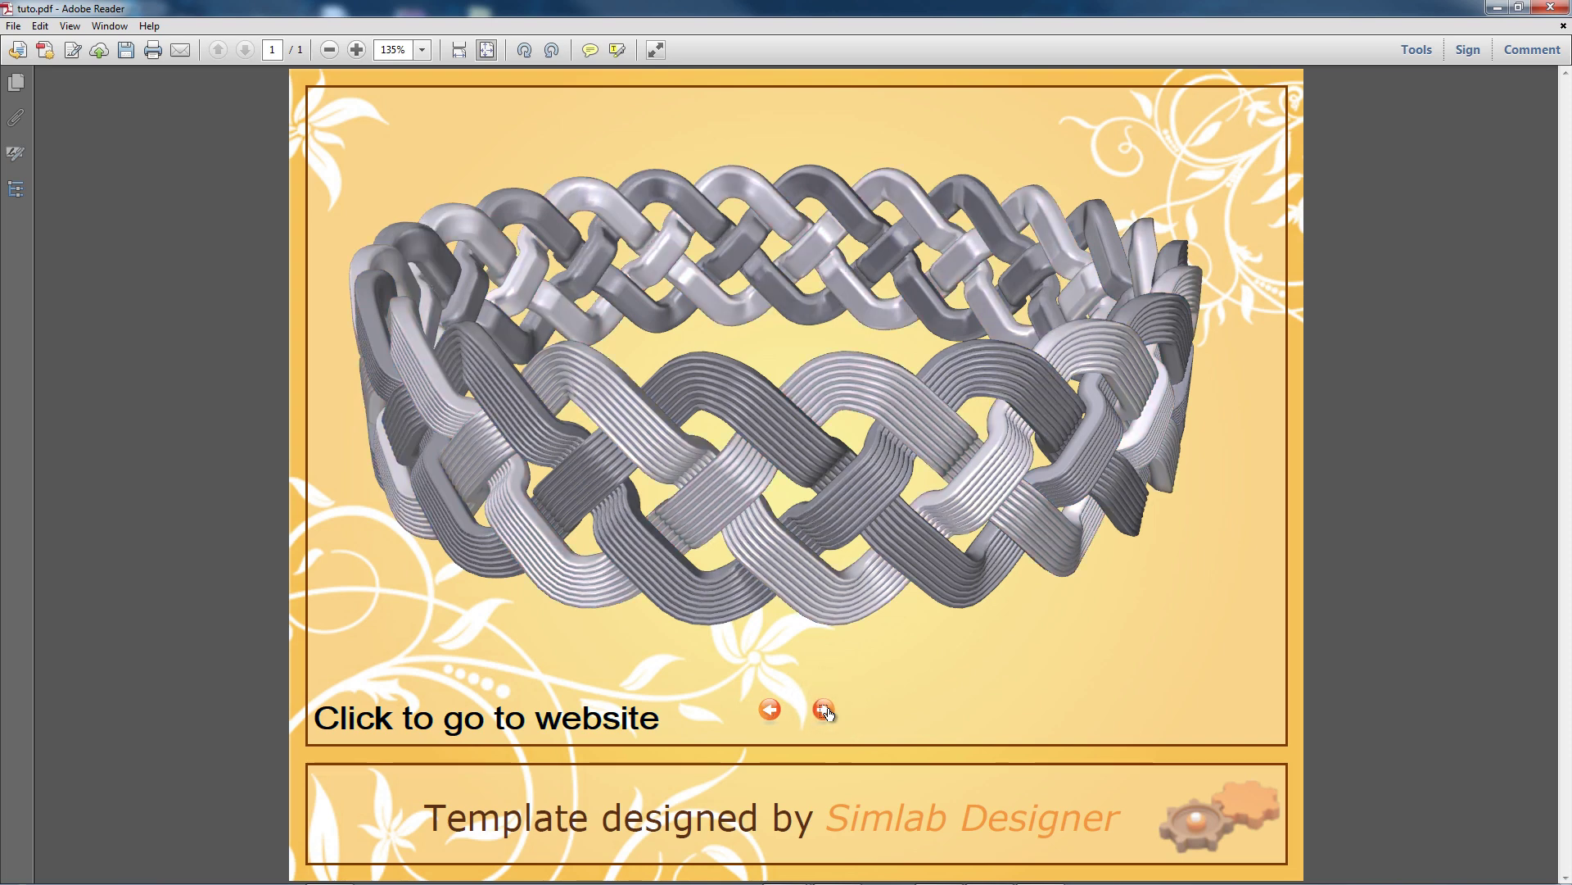
pyautogui.click(824, 710)
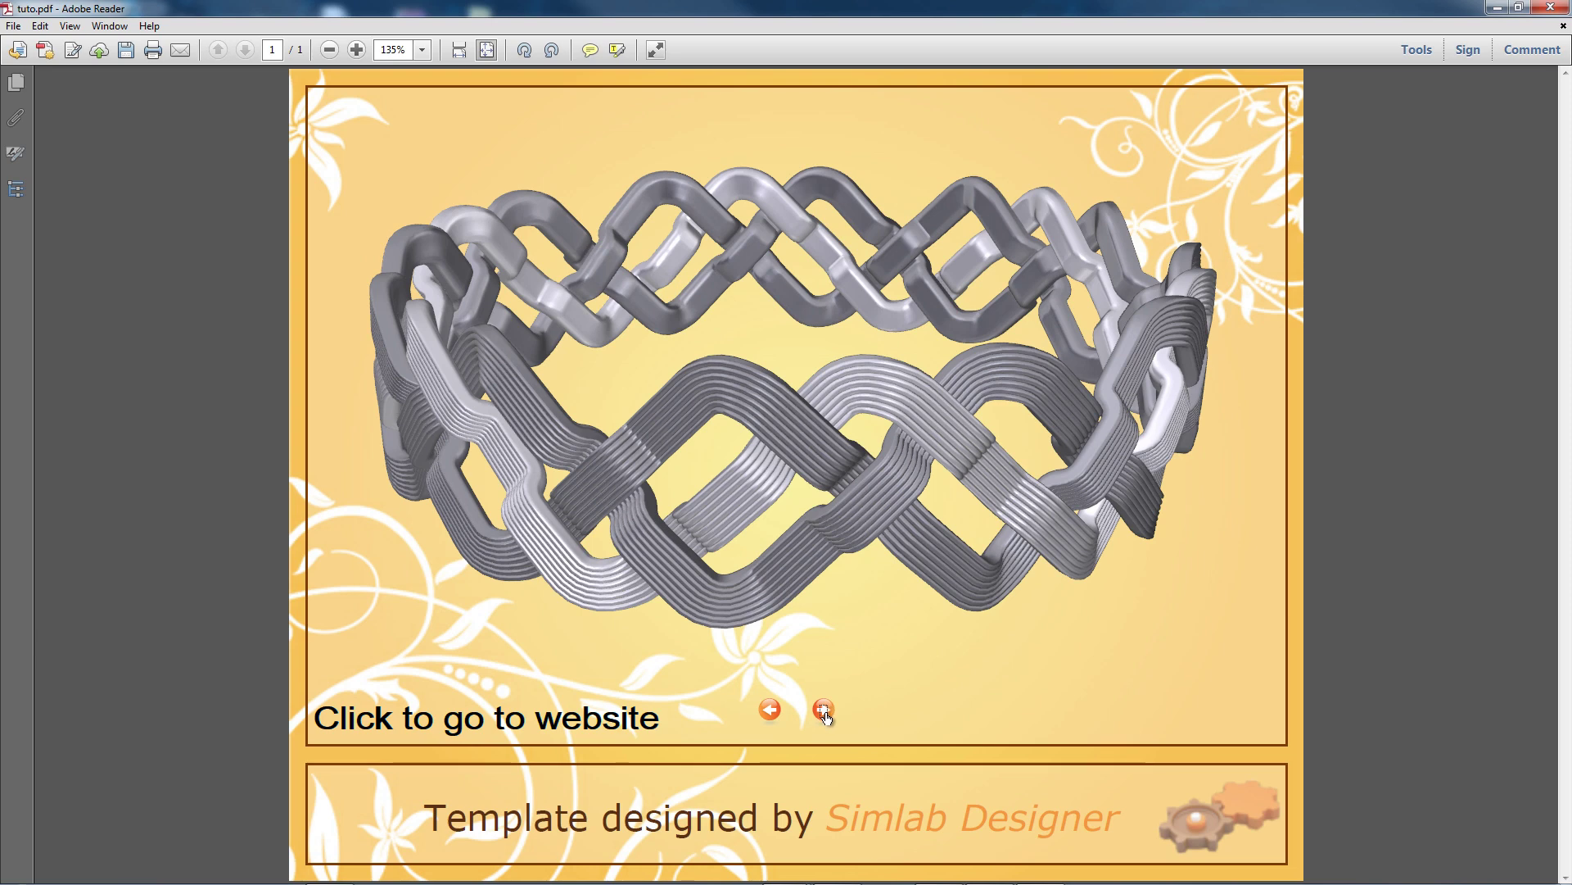
pyautogui.click(824, 710)
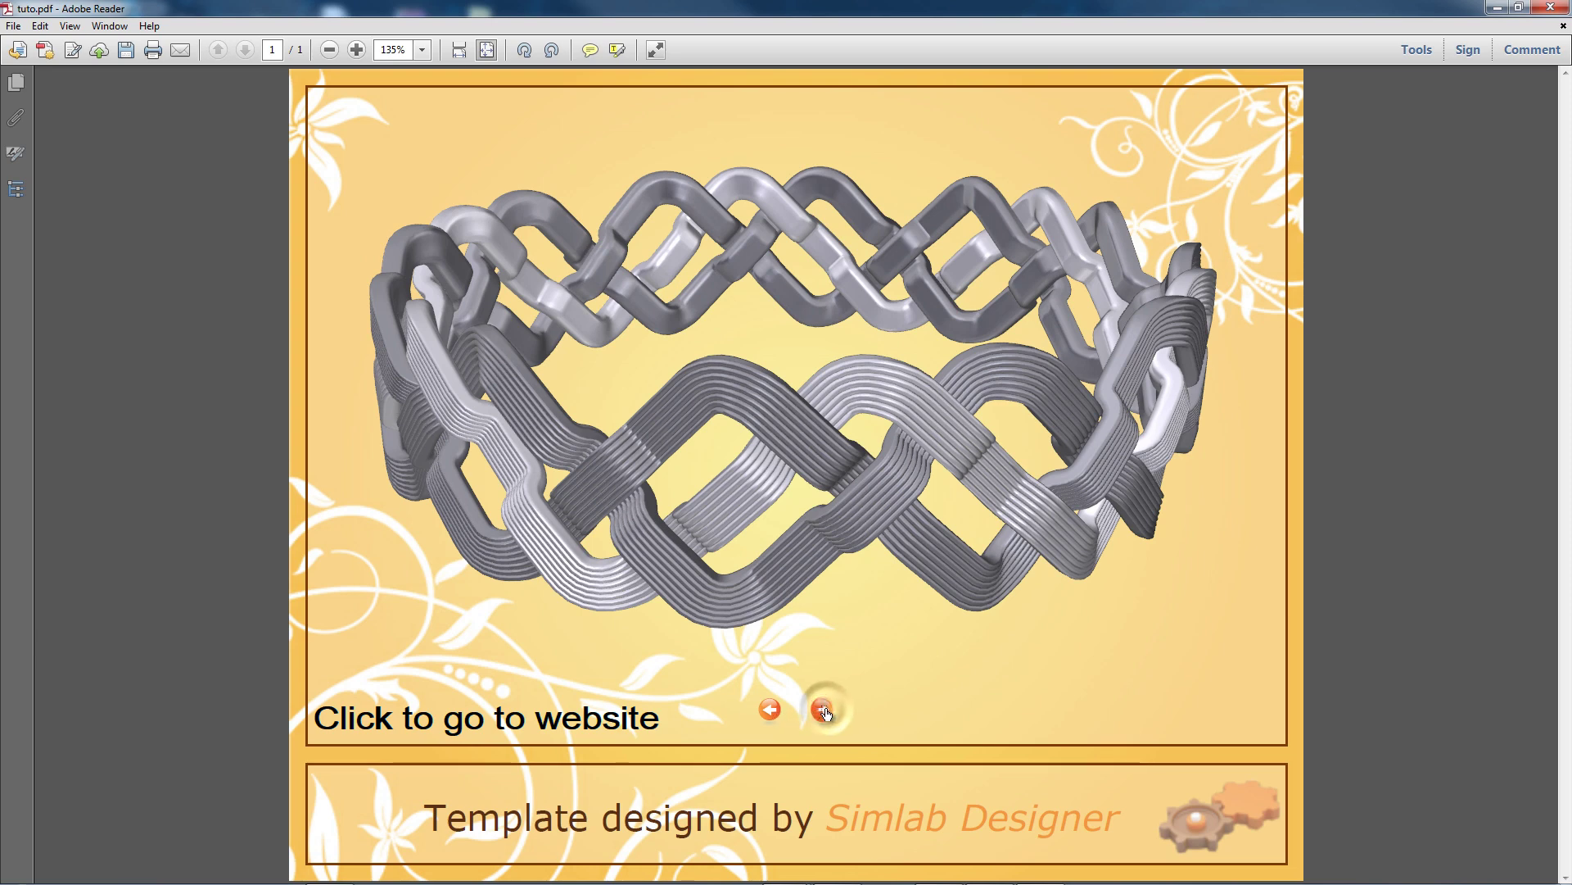
pyautogui.click(776, 711)
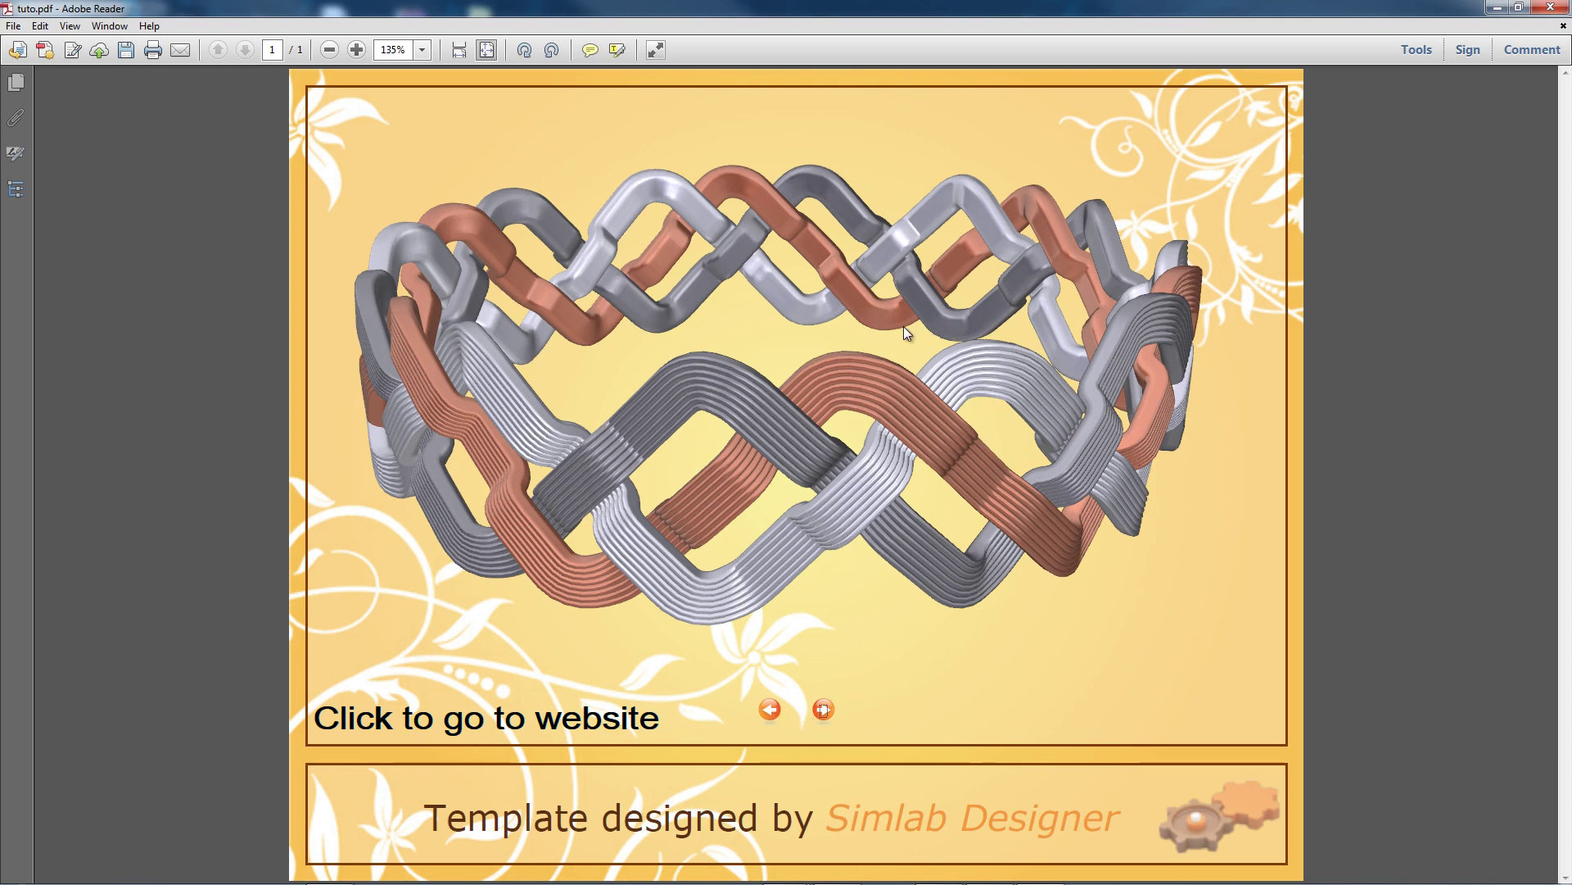
# Test the "Click to go to website" link in the PDF, view the website full-size and close the browser
pyautogui.click(571, 713)
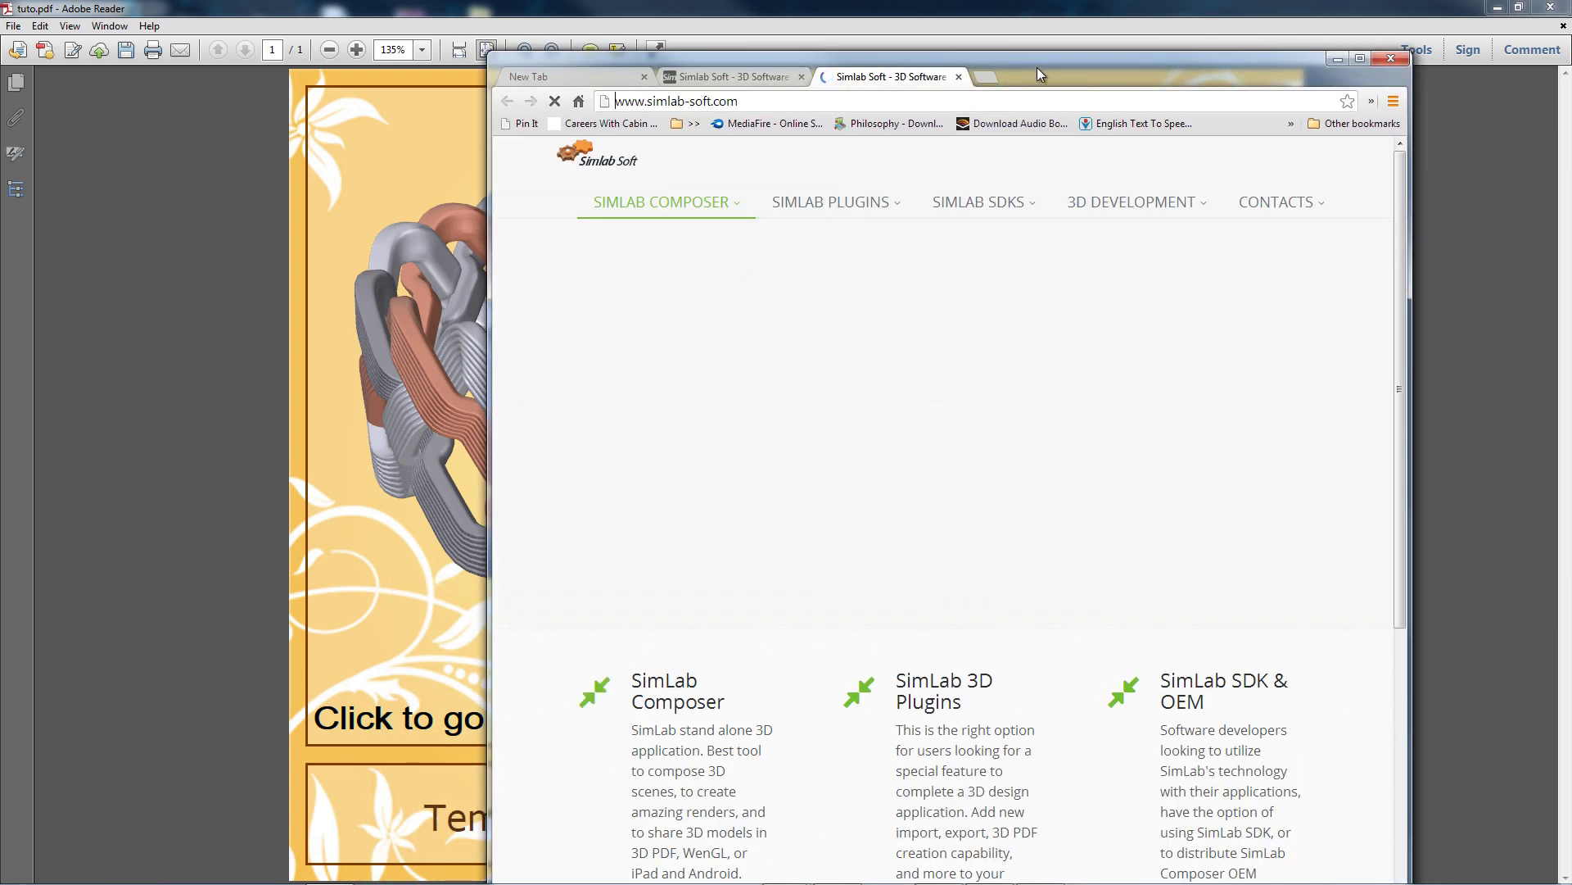
pyautogui.doubleClick(1037, 67)
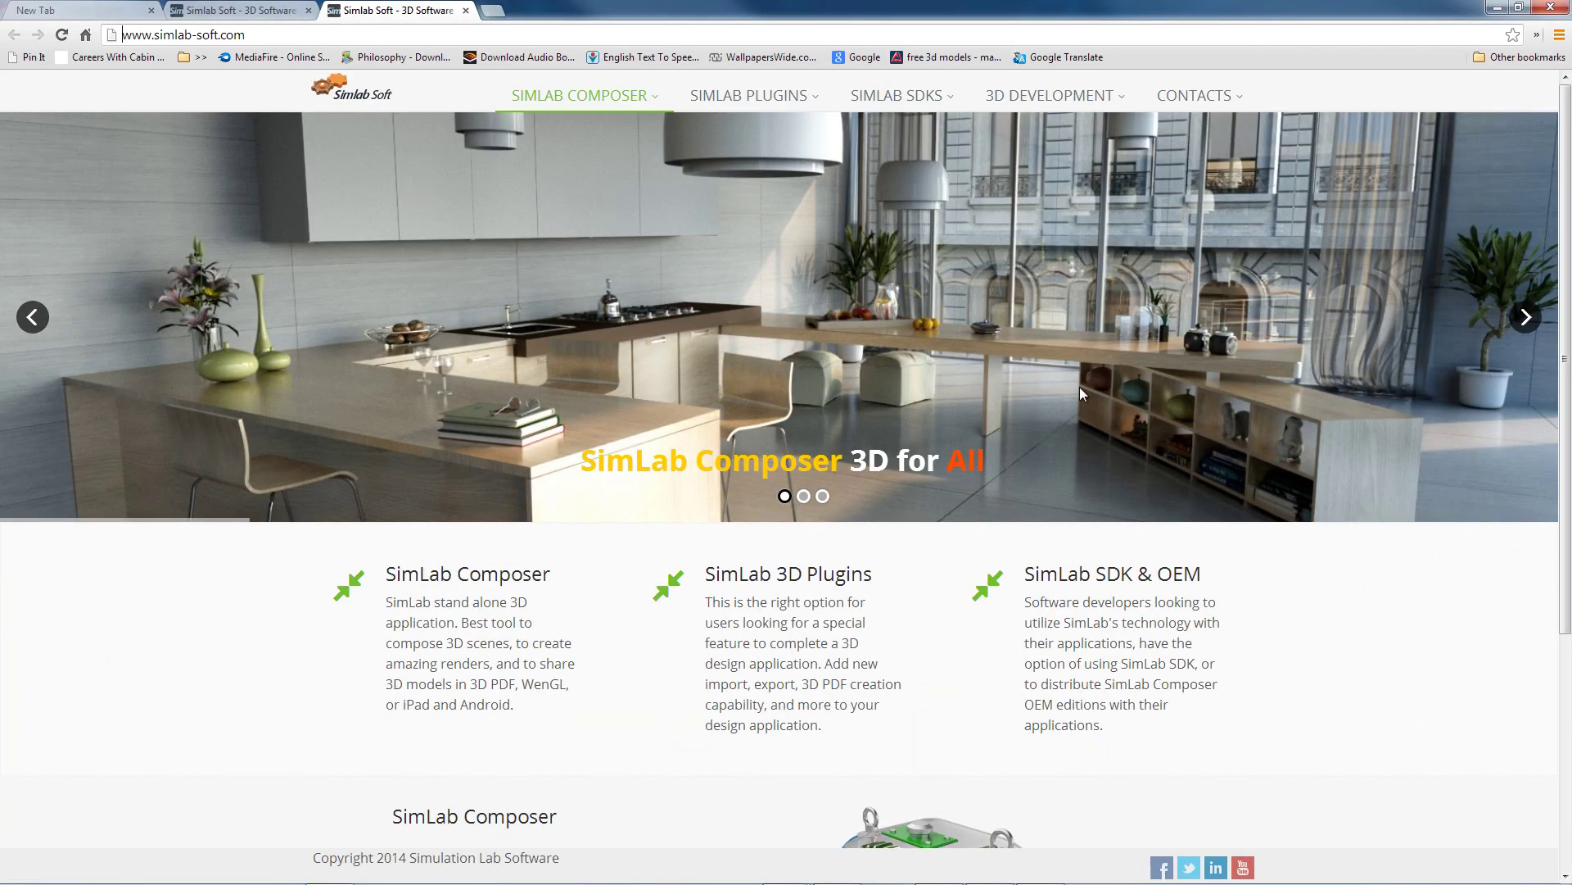
pyautogui.click(1550, 8)
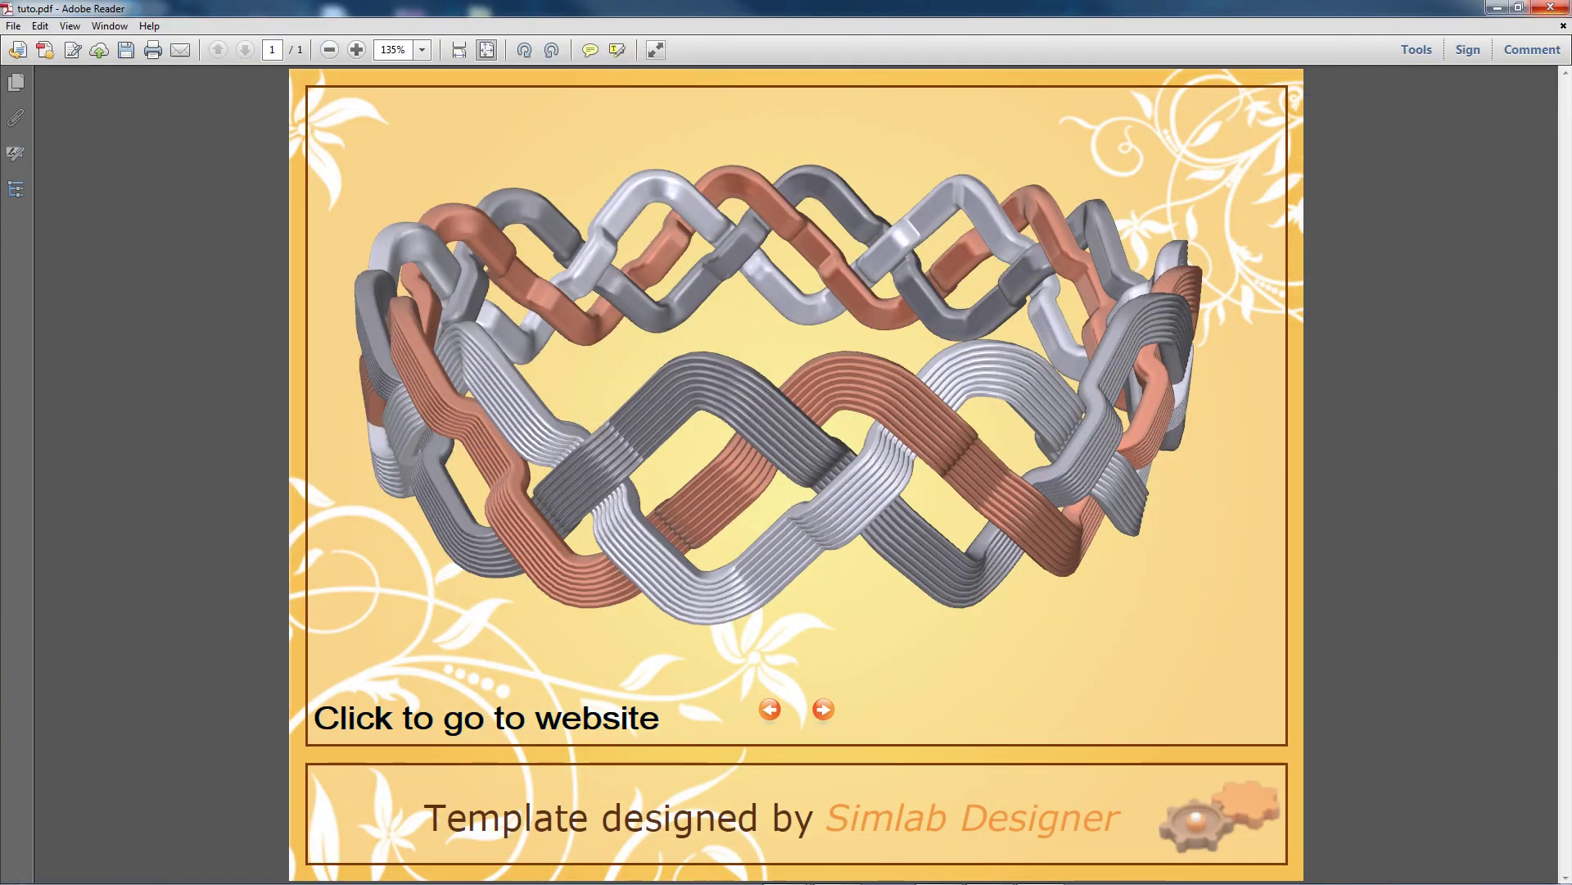